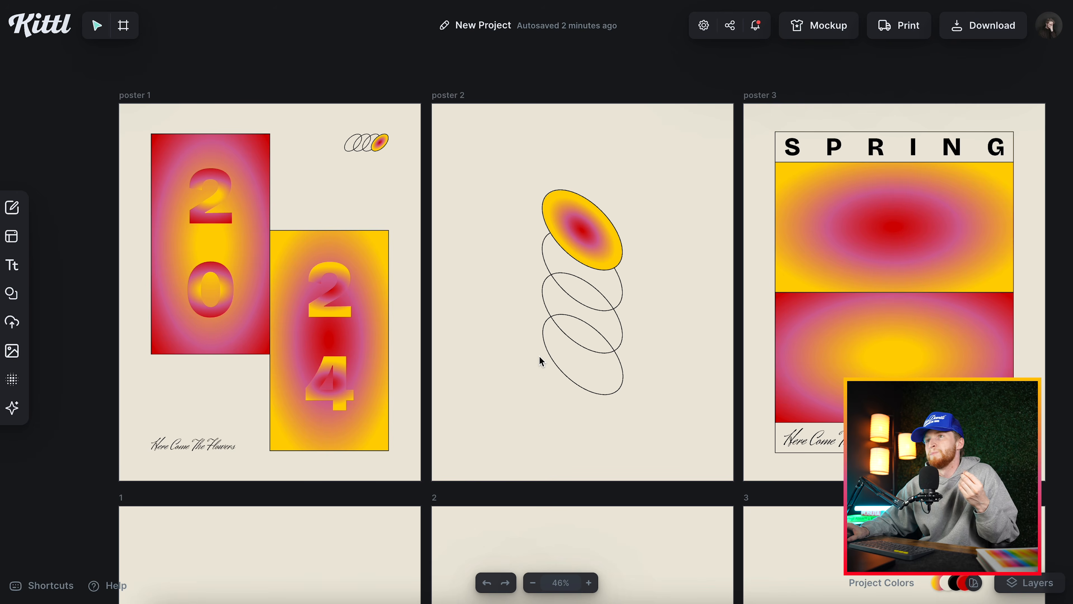
Examine the text settings of the 20 number group and the script tagline on poster 1.
{"action": "scroll", "coordinate": [324, 271], "scroll_direction": "left", "scroll_amount": 3}
{"action": "scroll", "coordinate": [323, 271], "scroll_direction": "up", "scroll_amount": 1}
{"action": "scroll", "coordinate": [372, 264], "scroll_direction": "up", "scroll_amount": 5}
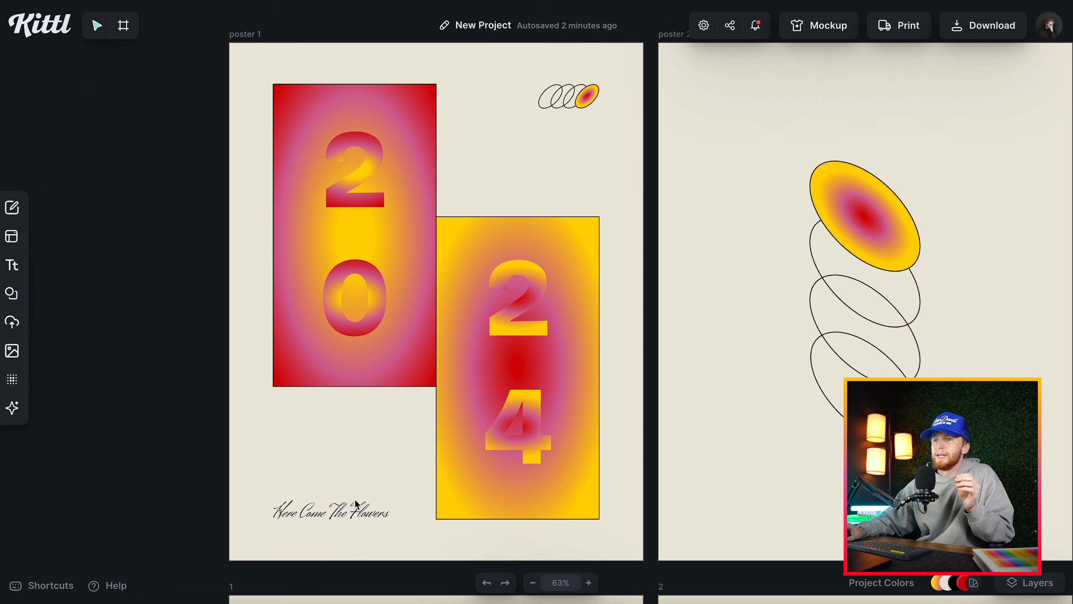
{"action": "left_click", "coordinate": [367, 274]}
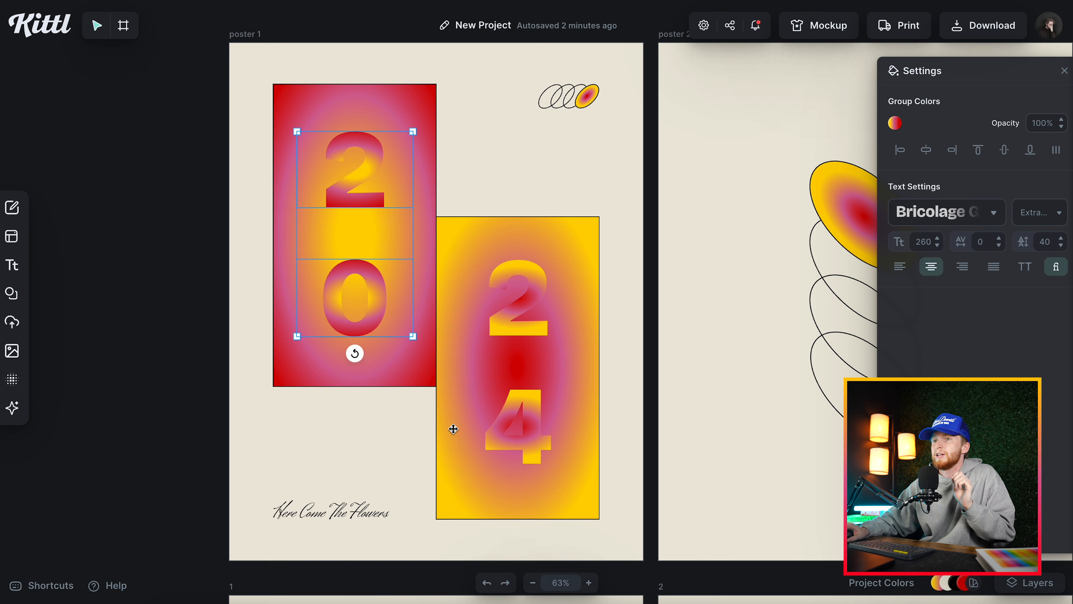
{"action": "left_click", "coordinate": [353, 504]}
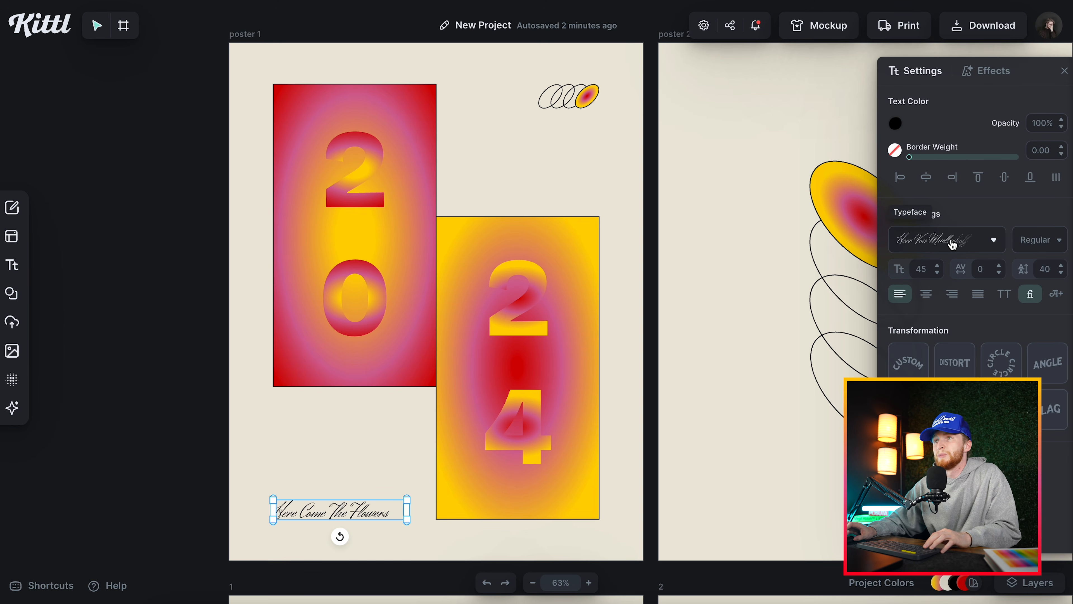
{"action": "left_click", "coordinate": [573, 245]}
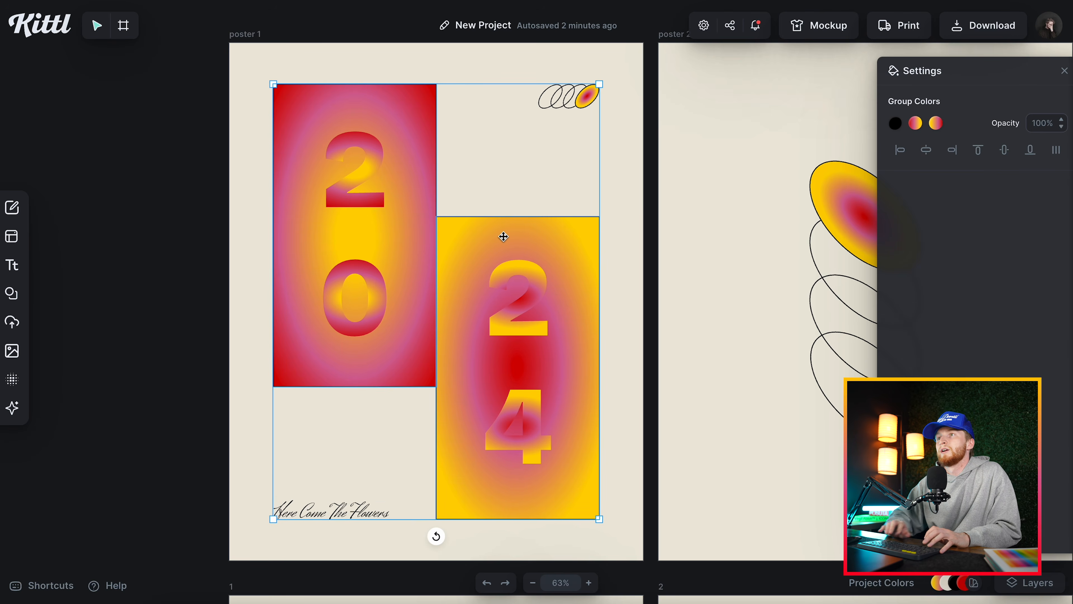
{"action": "key", "text": "Escape"}
{"action": "left_click_drag", "start_coordinate": [577, 277], "coordinate": [595, 185]}
{"action": "key", "text": "ctrl+z"}
Add the square radial-gradient basic shape and place it as an upright rectangle beside the ellipses on poster 2.
{"action": "left_click", "coordinate": [51, 293]}
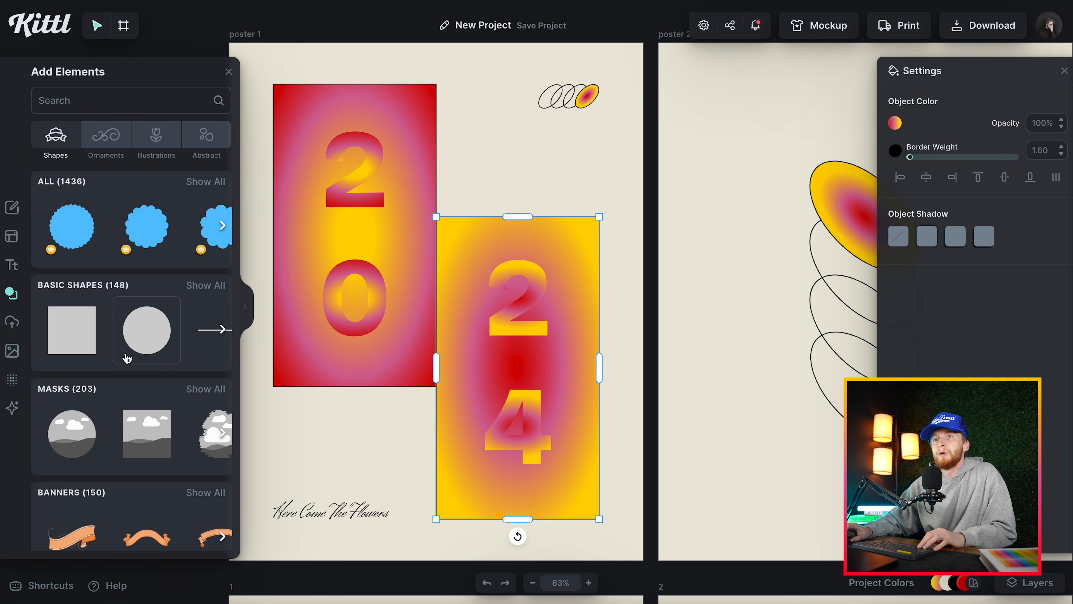
{"action": "left_click", "coordinate": [206, 286]}
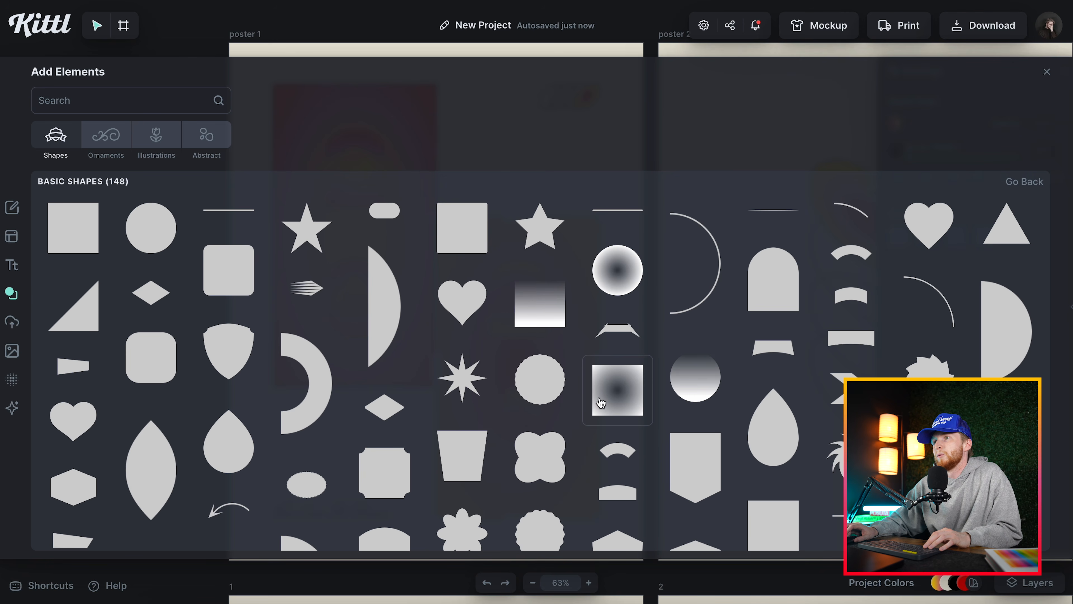
{"action": "left_click", "coordinate": [618, 401]}
{"action": "left_click", "coordinate": [1049, 71]}
{"action": "left_click_drag", "start_coordinate": [585, 302], "coordinate": [760, 292]}
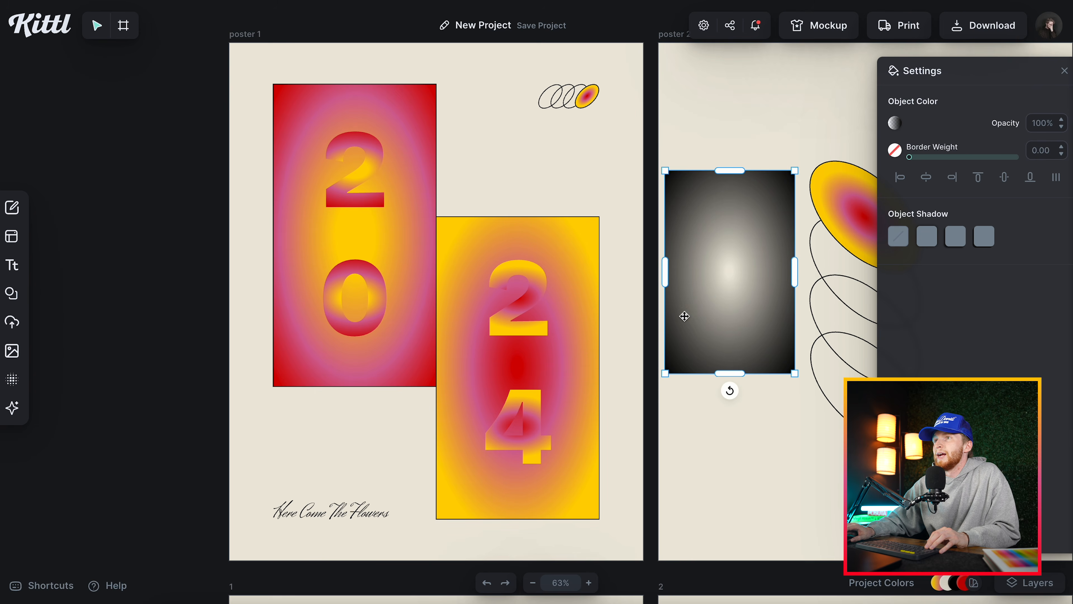
Set the new rectangle's outer gradient color to yellow fbc900 and move that stop slightly inward.
{"action": "scroll", "coordinate": [684, 316], "scroll_direction": "right", "scroll_amount": 1}
{"action": "scroll", "coordinate": [685, 316], "scroll_direction": "up", "scroll_amount": 1}
{"action": "left_click", "coordinate": [895, 124]}
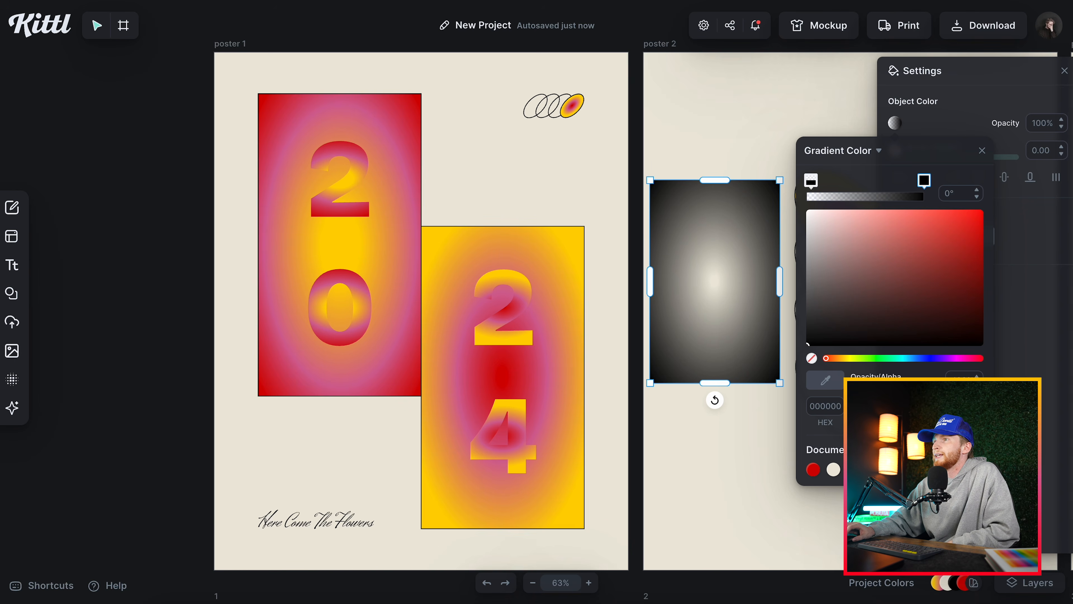
{"action": "left_click", "coordinate": [849, 359]}
{"action": "left_click_drag", "start_coordinate": [945, 245], "coordinate": [1009, 217]}
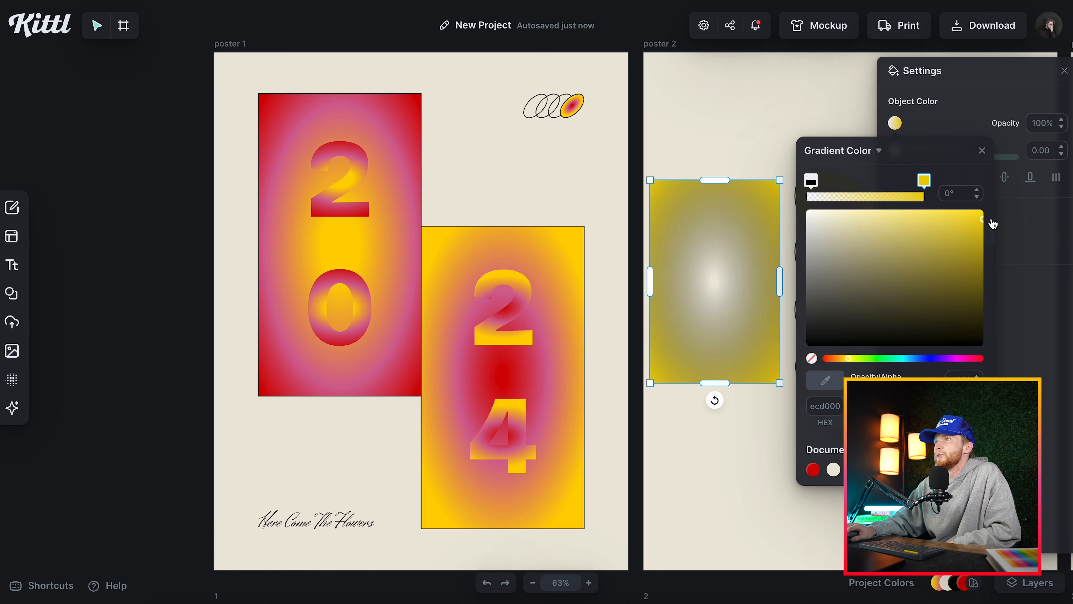
{"action": "left_click_drag", "start_coordinate": [849, 359], "coordinate": [847, 358]}
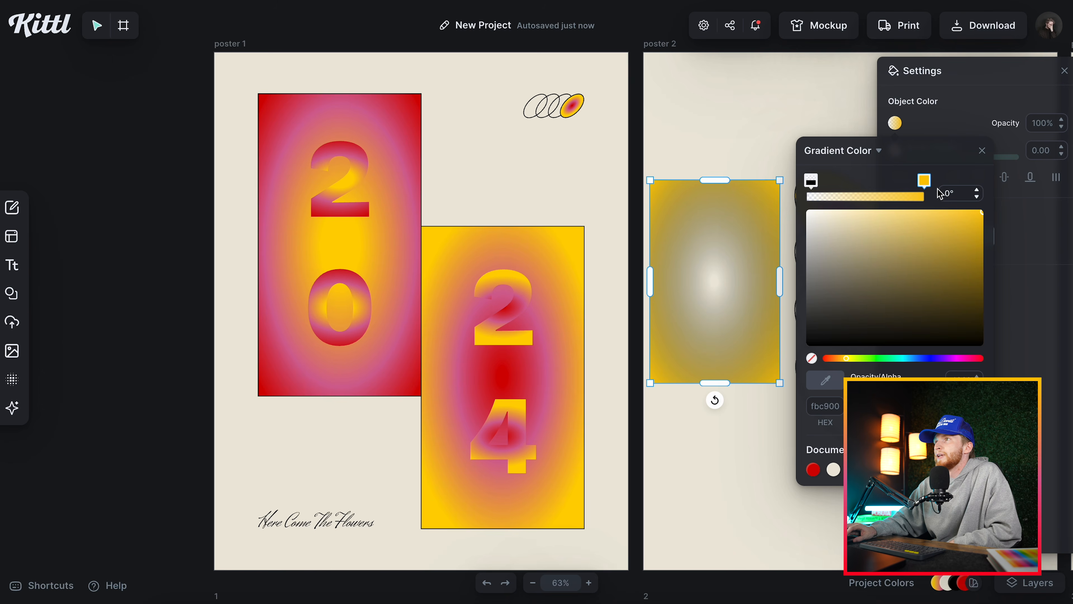
{"action": "left_click_drag", "start_coordinate": [924, 181], "coordinate": [911, 183]}
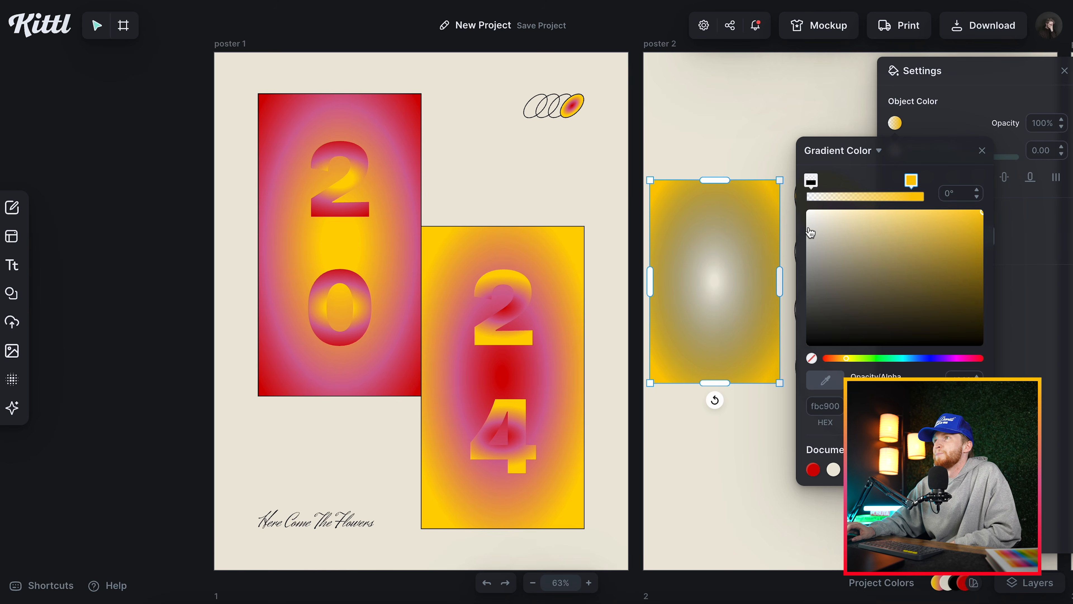
Set the rectangle's inner gradient color to red ff001e with 100% opacity.
{"action": "left_click", "coordinate": [808, 181]}
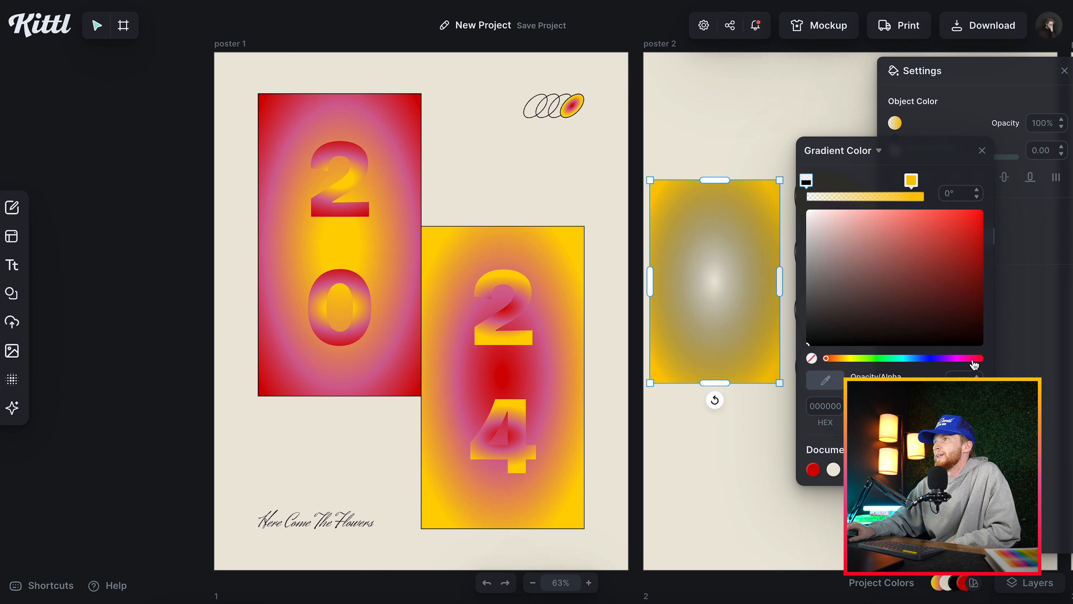
{"action": "left_click_drag", "start_coordinate": [978, 360], "coordinate": [980, 360]}
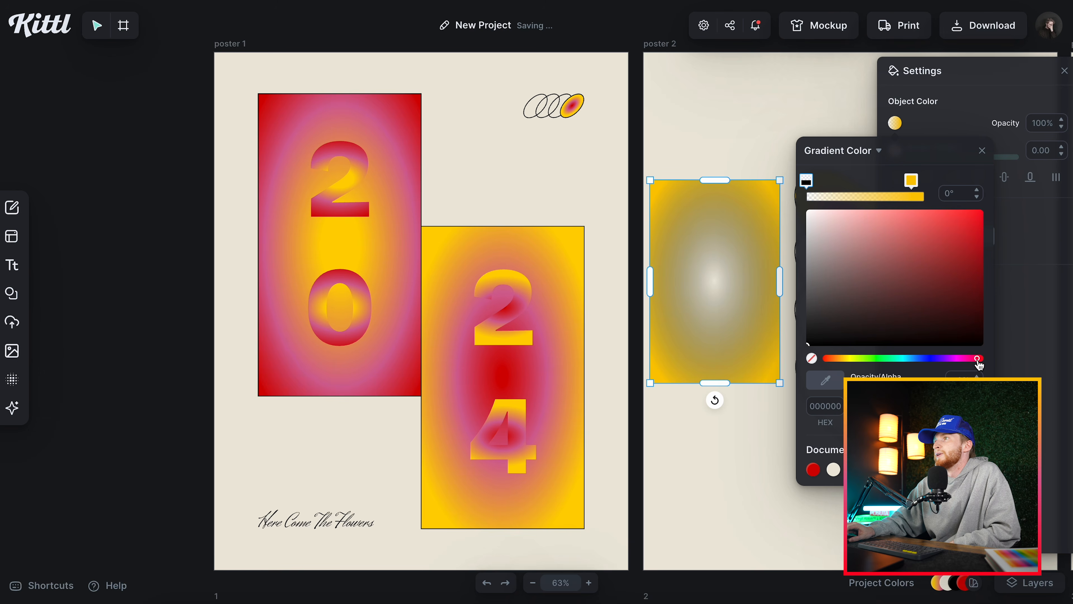
{"action": "left_click_drag", "start_coordinate": [944, 264], "coordinate": [1023, 196]}
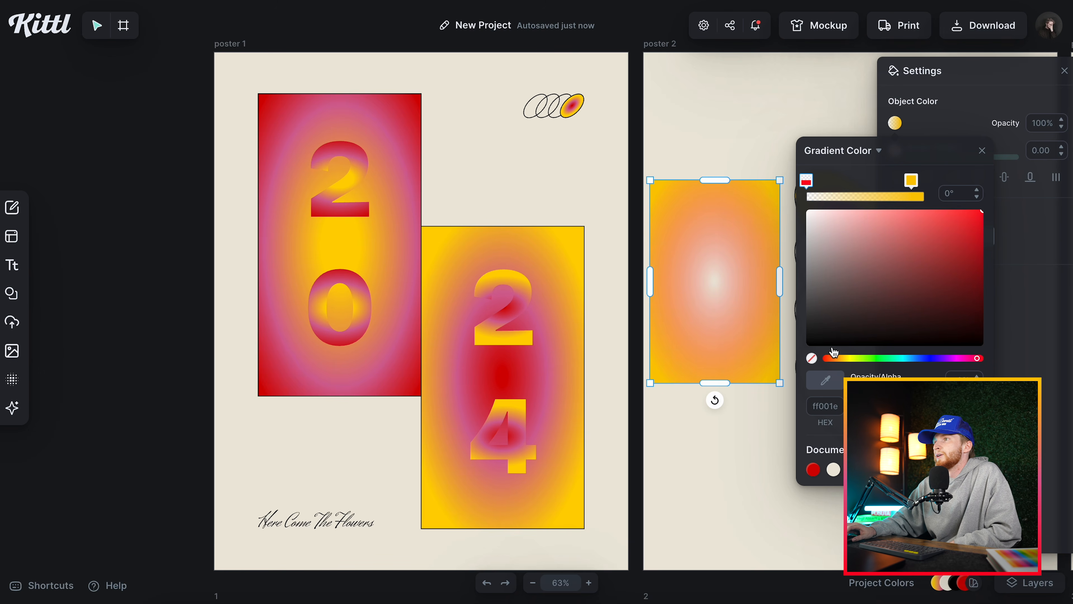
{"action": "left_click", "coordinate": [963, 380]}
{"action": "type", "text": "100"}
{"action": "key", "text": "Return"}
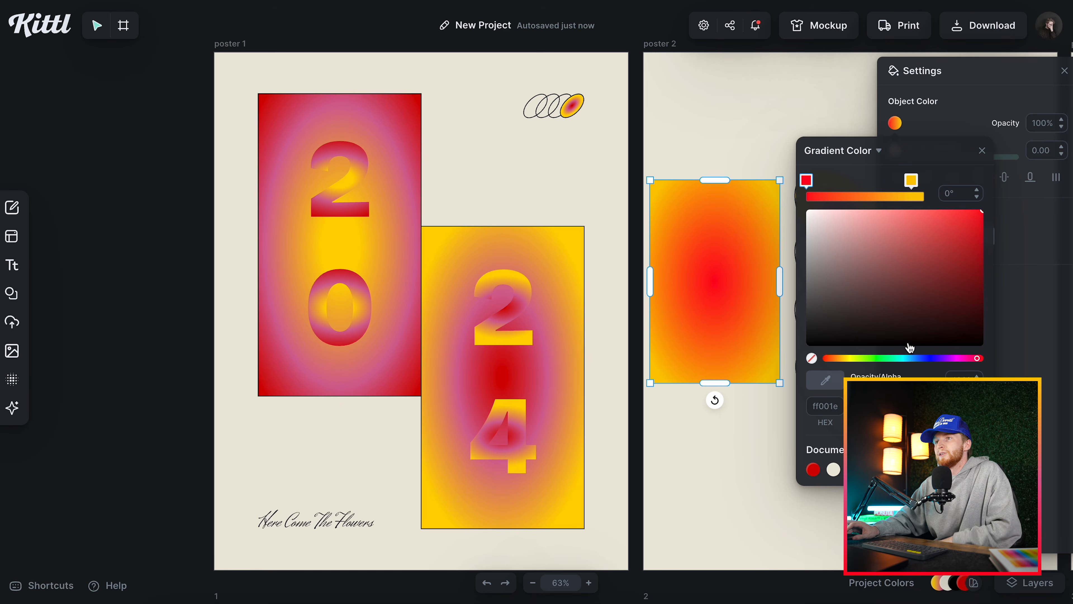
Try shifting the red to ff0015 and adding extra stops between the red and yellow, and undo these gradient changes.
{"action": "left_click_drag", "start_coordinate": [973, 365], "coordinate": [974, 365]}
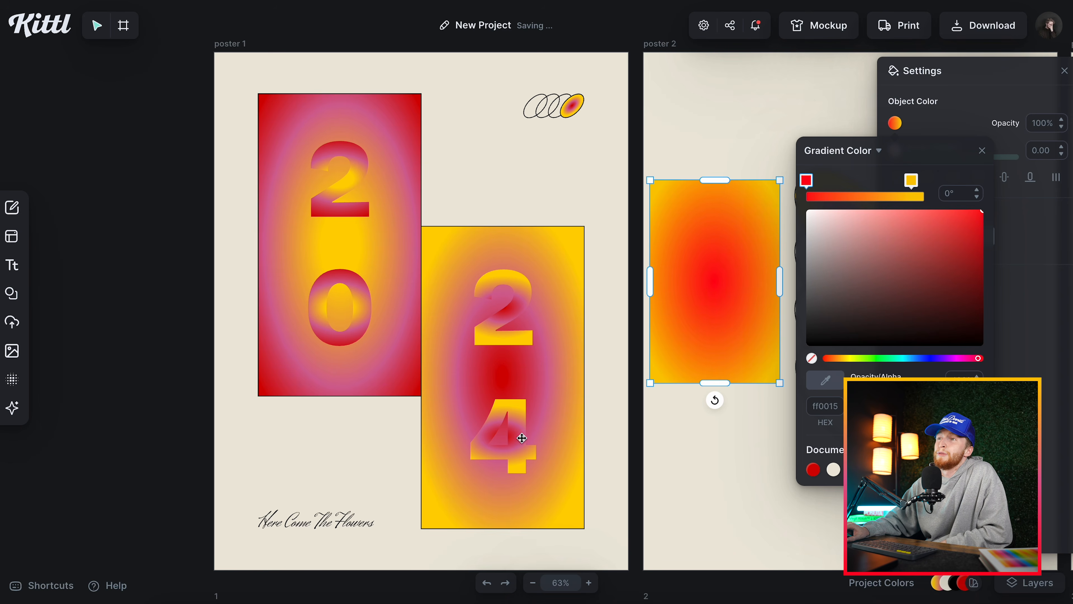
{"action": "left_click", "coordinate": [853, 196]}
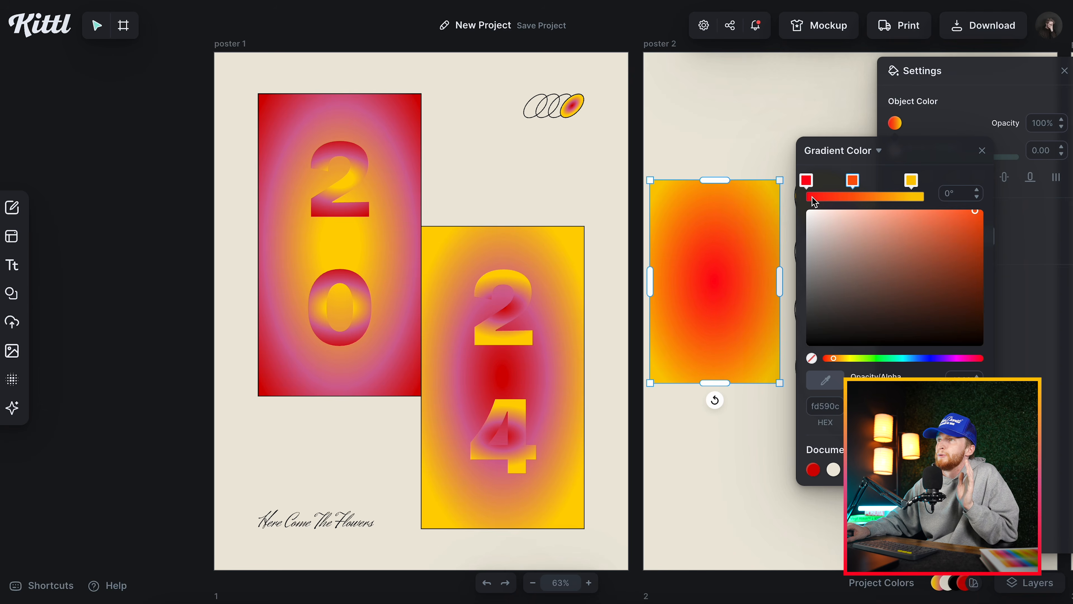
{"action": "left_click", "coordinate": [826, 195]}
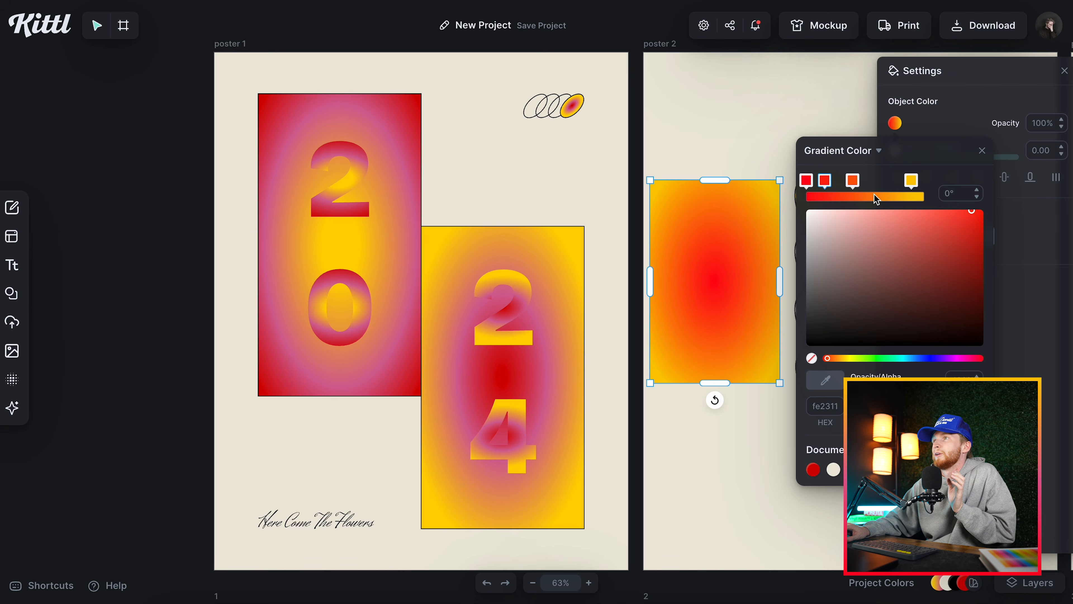
{"action": "left_click", "coordinate": [874, 195]}
{"action": "left_click", "coordinate": [902, 196]}
{"action": "key", "text": "ctrl+z"}
{"action": "key", "text": "ctrl+z"}
{"action": "key", "text": "ctrl+shift+z"}
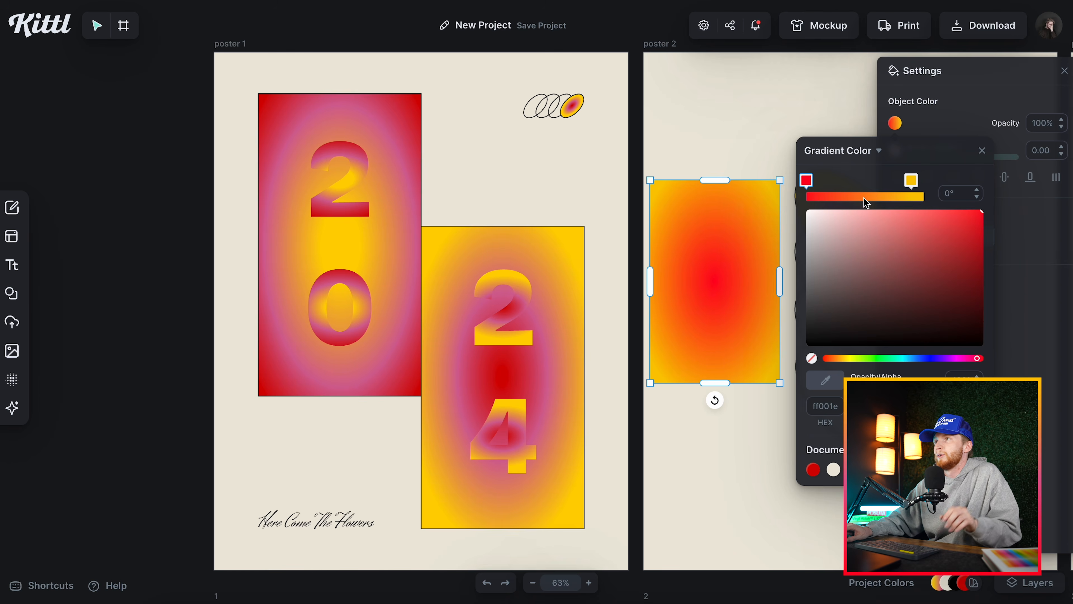
Add a middle stop to the rectangle's gradient and color it magenta f051f2.
{"action": "left_click", "coordinate": [863, 197]}
{"action": "left_click", "coordinate": [954, 359]}
{"action": "left_click_drag", "start_coordinate": [963, 222], "coordinate": [924, 216]}
{"action": "left_click", "coordinate": [982, 152]}
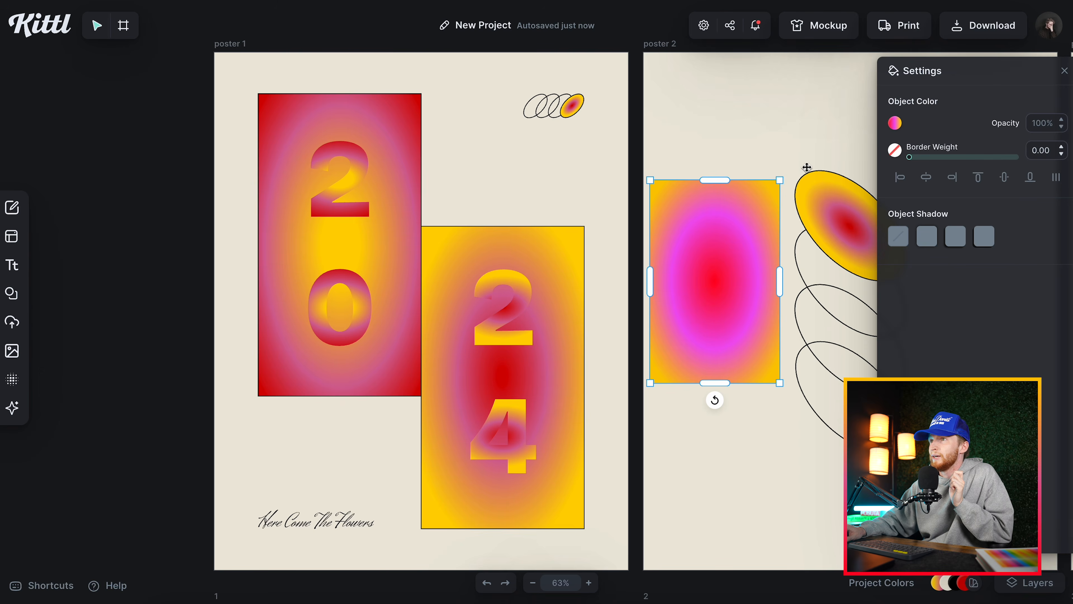
Move the rectangle's red and yellow gradient stops closer to the magenta middle stop.
{"action": "left_click", "coordinate": [806, 167]}
{"action": "scroll", "coordinate": [685, 376], "scroll_direction": "right", "scroll_amount": 2}
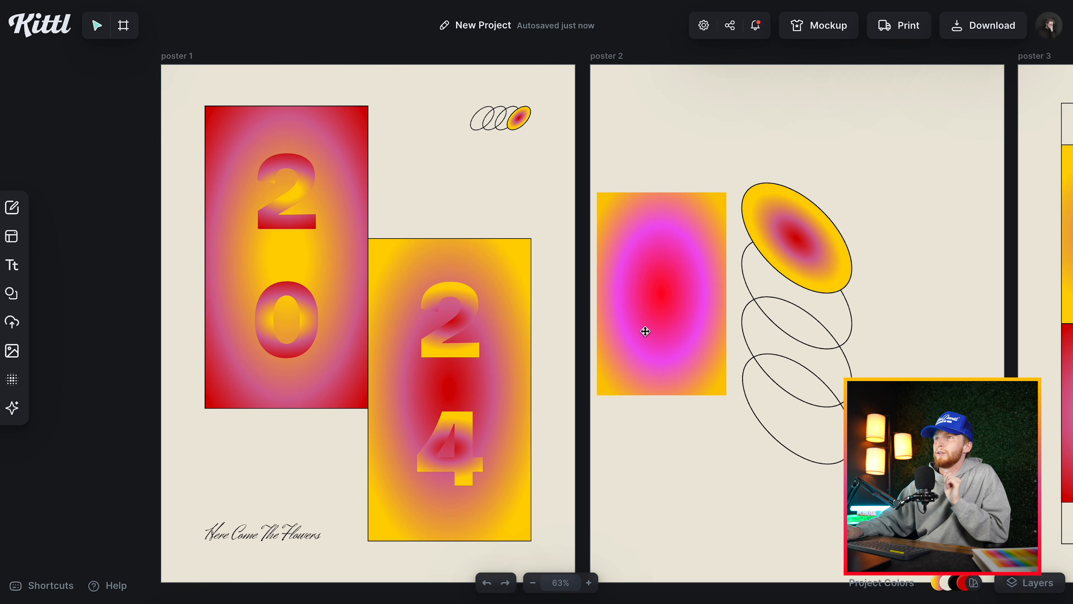
{"action": "left_click", "coordinate": [648, 333]}
{"action": "left_click", "coordinate": [895, 123]}
{"action": "left_click_drag", "start_coordinate": [907, 188], "coordinate": [860, 187]}
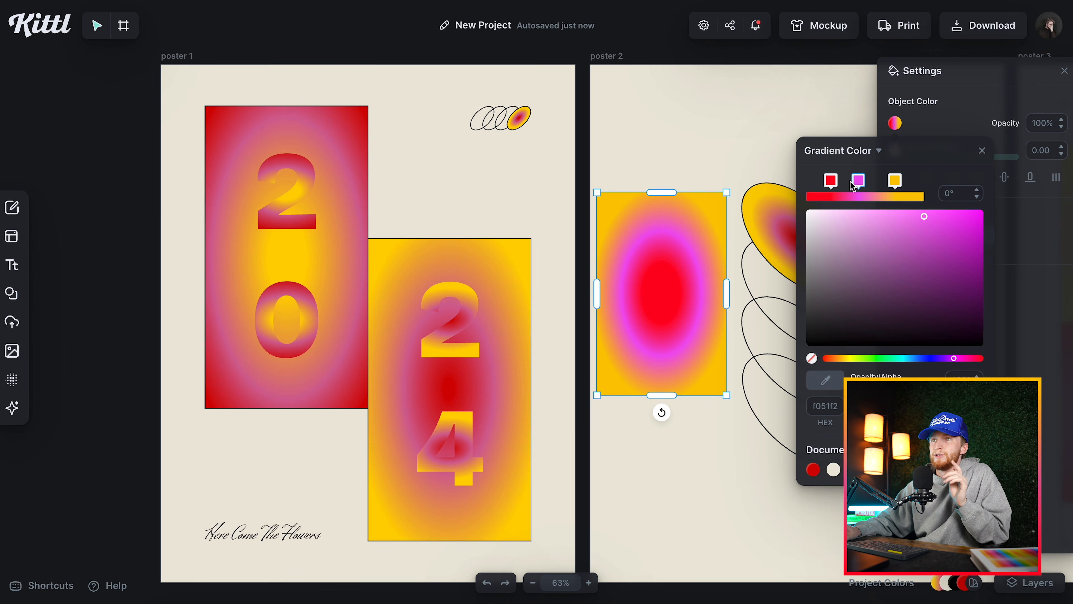
{"action": "left_click", "coordinate": [982, 150]}
Give the gradient rectangle a black border with a weight of 2 and deselect it.
{"action": "left_click", "coordinate": [895, 151]}
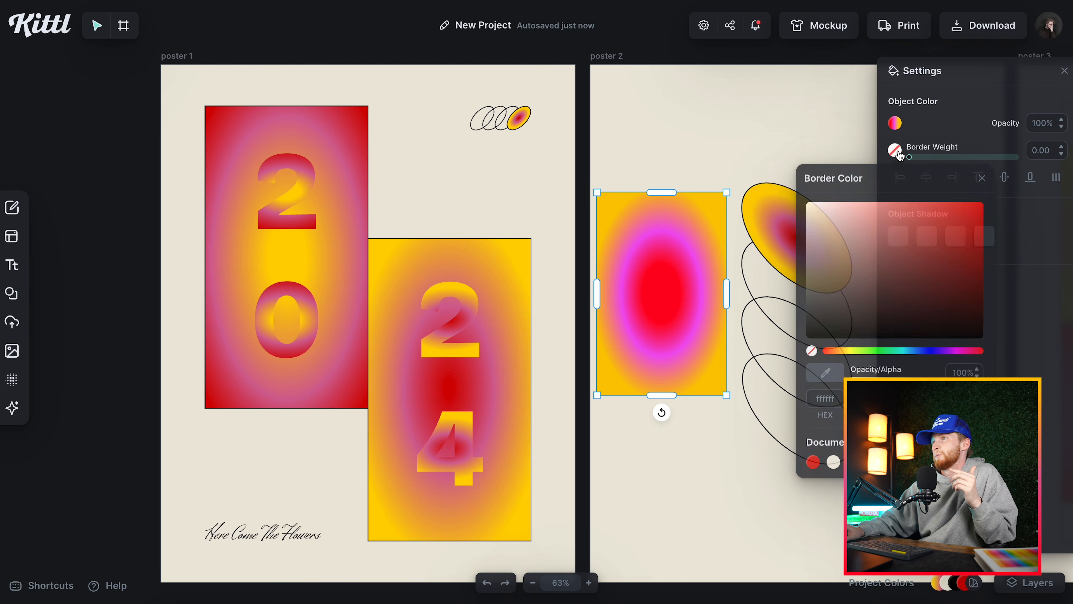
{"action": "left_click", "coordinate": [853, 462]}
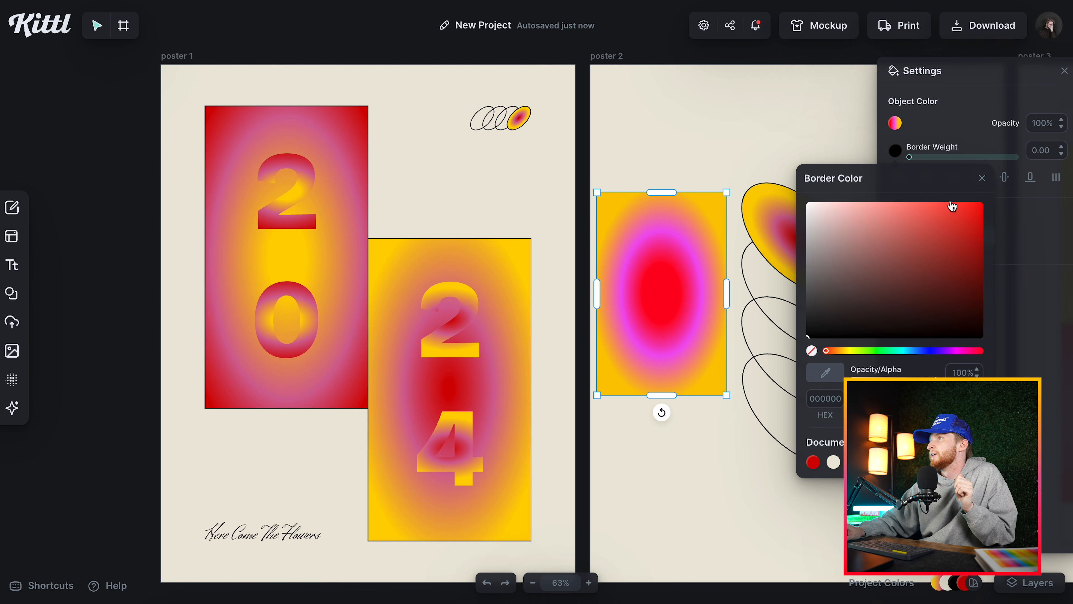
{"action": "left_click", "coordinate": [983, 178]}
{"action": "left_click_drag", "start_coordinate": [1034, 152], "coordinate": [1043, 153]}
{"action": "type", "text": "2"}
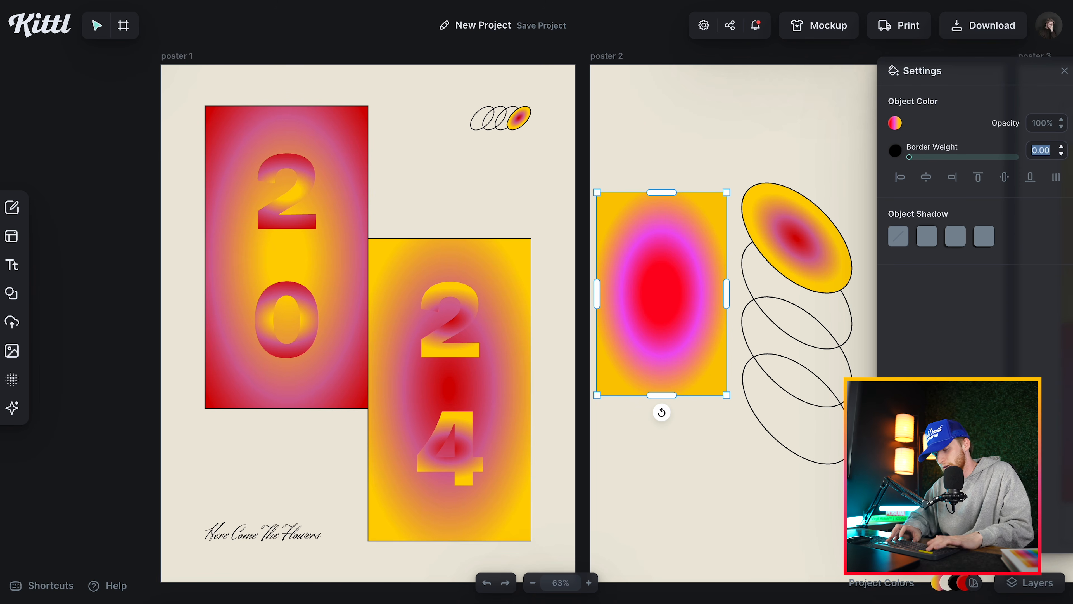
{"action": "key", "text": "Return"}
{"action": "left_click", "coordinate": [622, 136]}
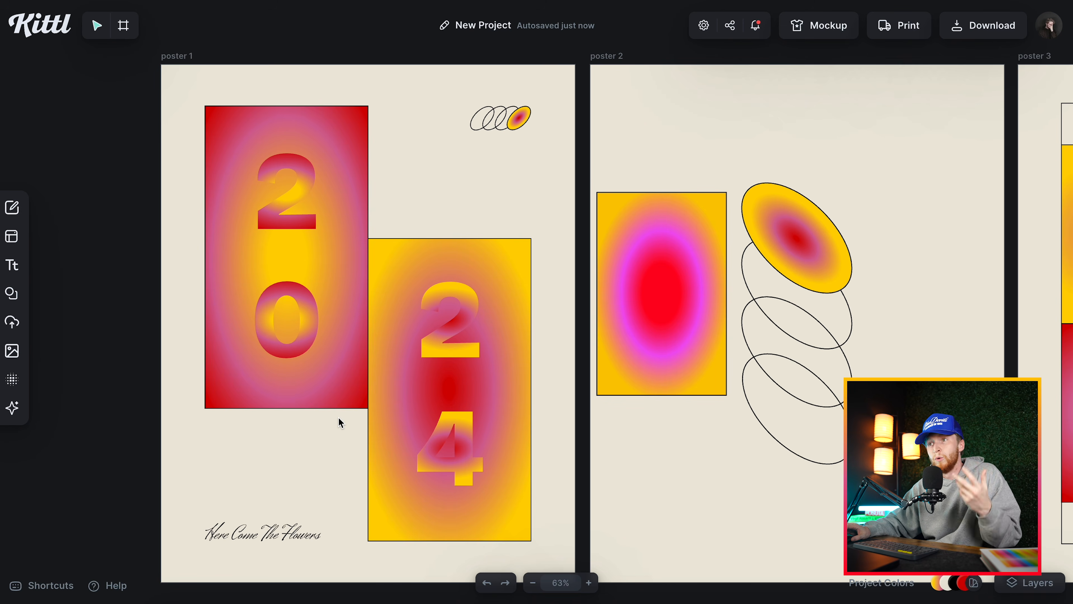
Delete the sample red, magenta and yellow gradient rectangle from poster 2.
{"action": "scroll", "coordinate": [574, 176], "scroll_direction": "right", "scroll_amount": 3}
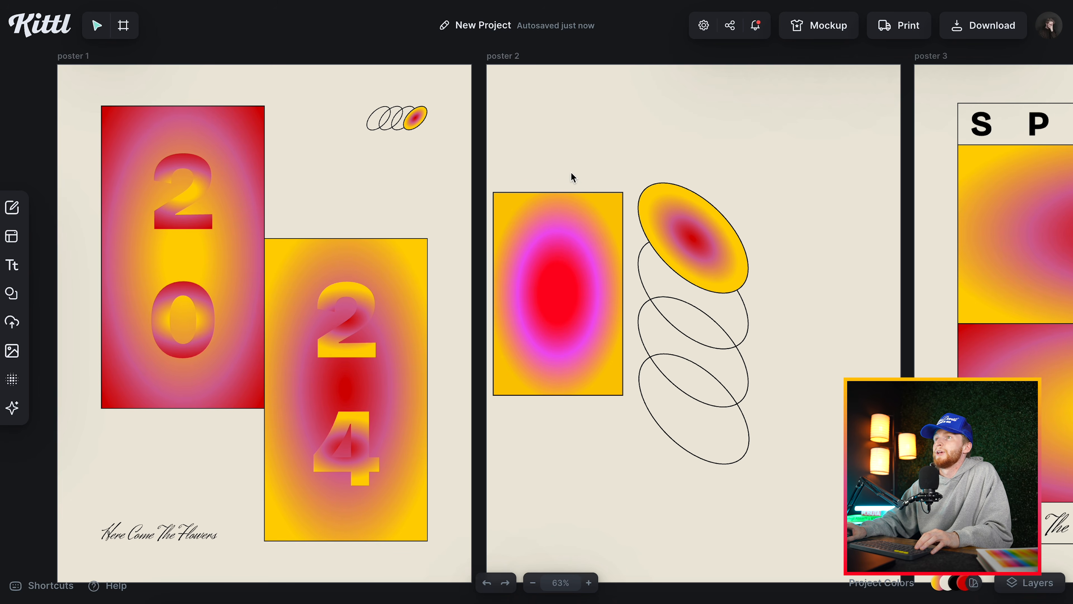
{"action": "scroll", "coordinate": [579, 203], "scroll_direction": "right", "scroll_amount": 3}
{"action": "scroll", "coordinate": [844, 319], "scroll_direction": "right", "scroll_amount": 3}
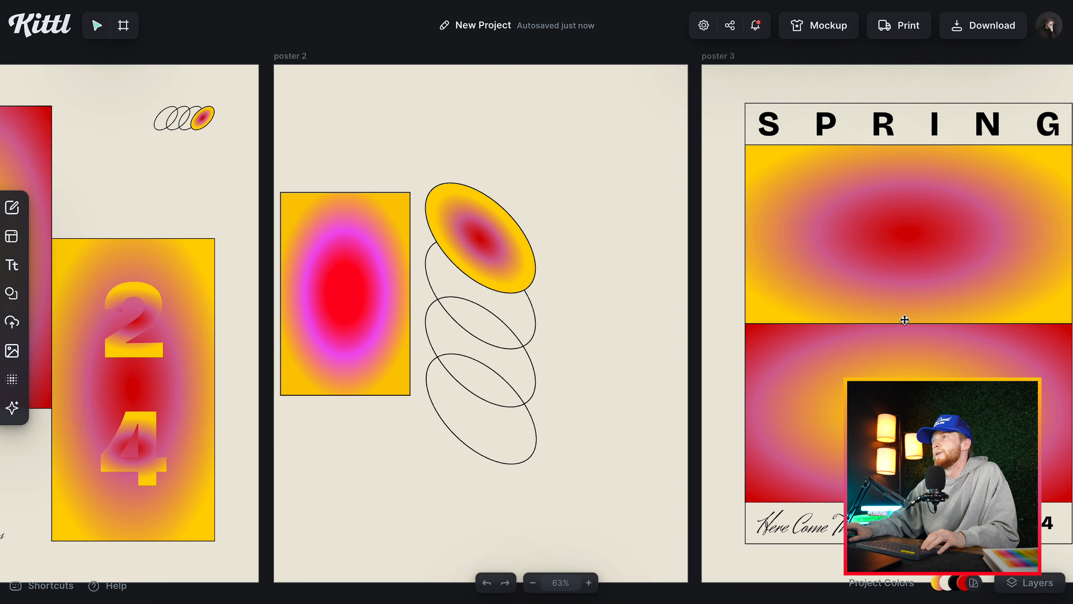
{"action": "scroll", "coordinate": [890, 320], "scroll_direction": "right", "scroll_amount": 3}
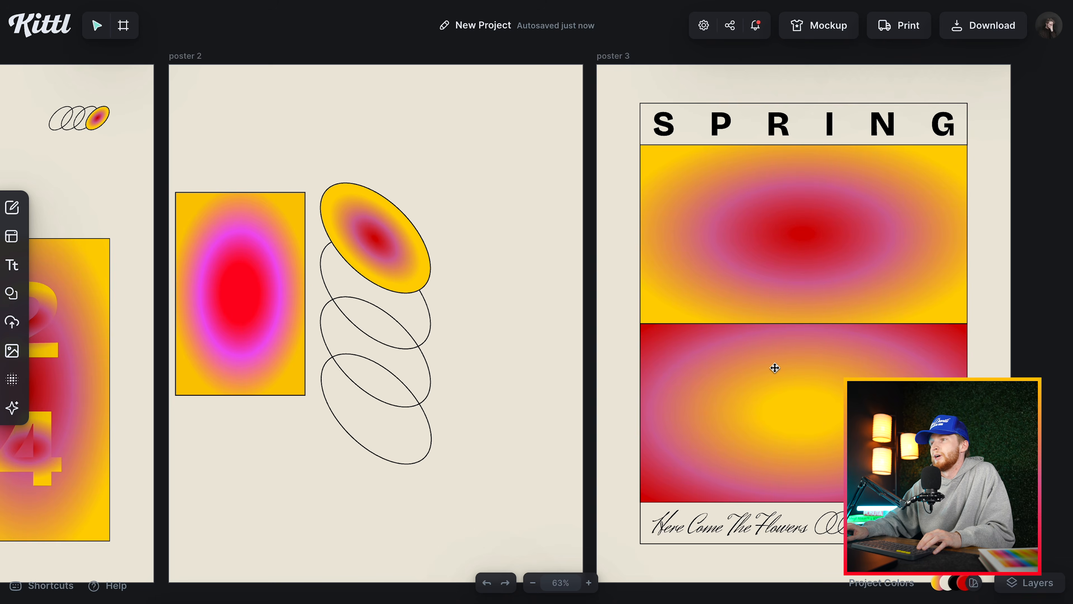
{"action": "scroll", "coordinate": [769, 368], "scroll_direction": "left", "scroll_amount": 13}
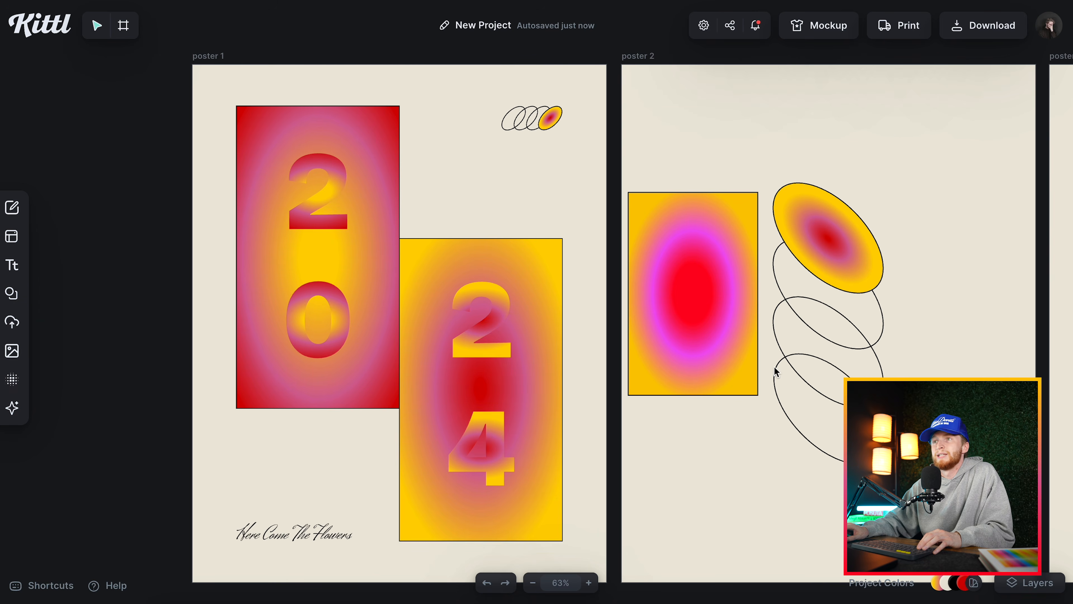
{"action": "left_click", "coordinate": [688, 321]}
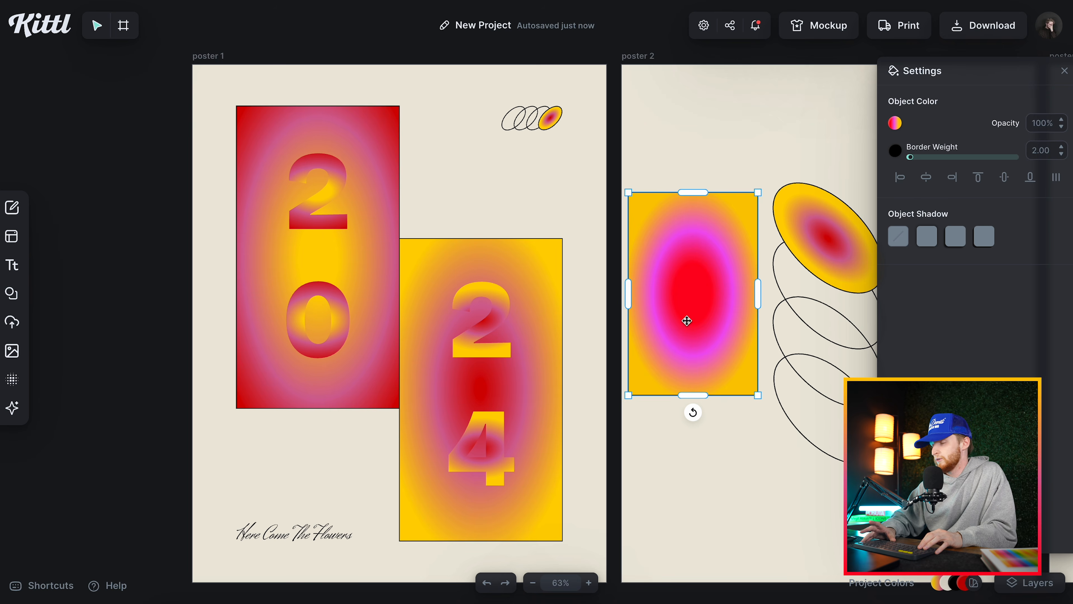
{"action": "key", "text": "Delete"}
Examine the red, pink and yellow gradient stops of the yellow-edged rectangle behind the 24 in poster 1.
{"action": "left_click", "coordinate": [507, 250]}
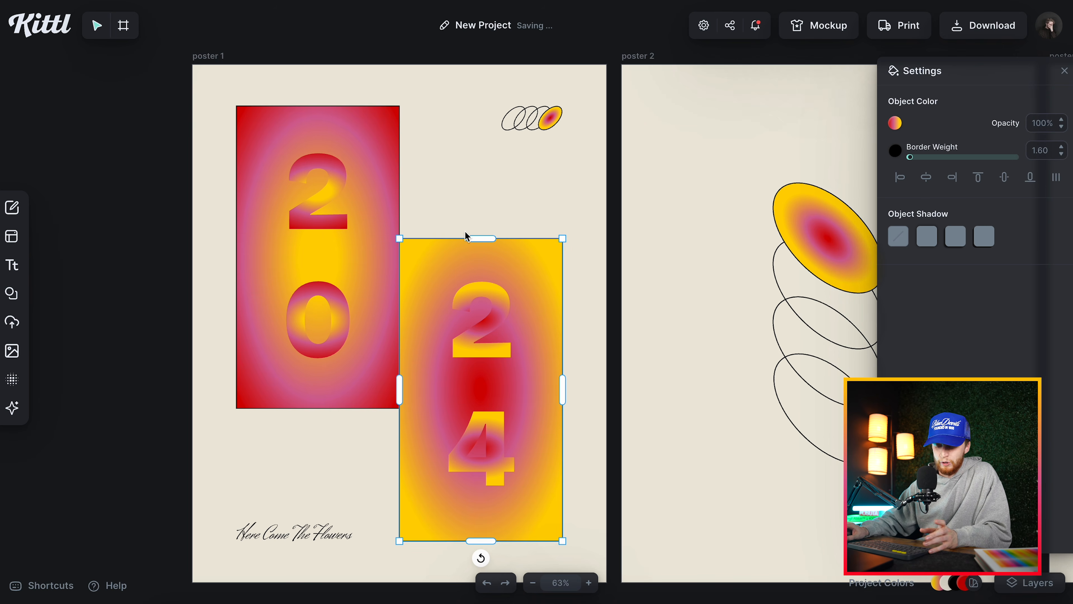
{"action": "left_click", "coordinate": [396, 134], "text": "shift"}
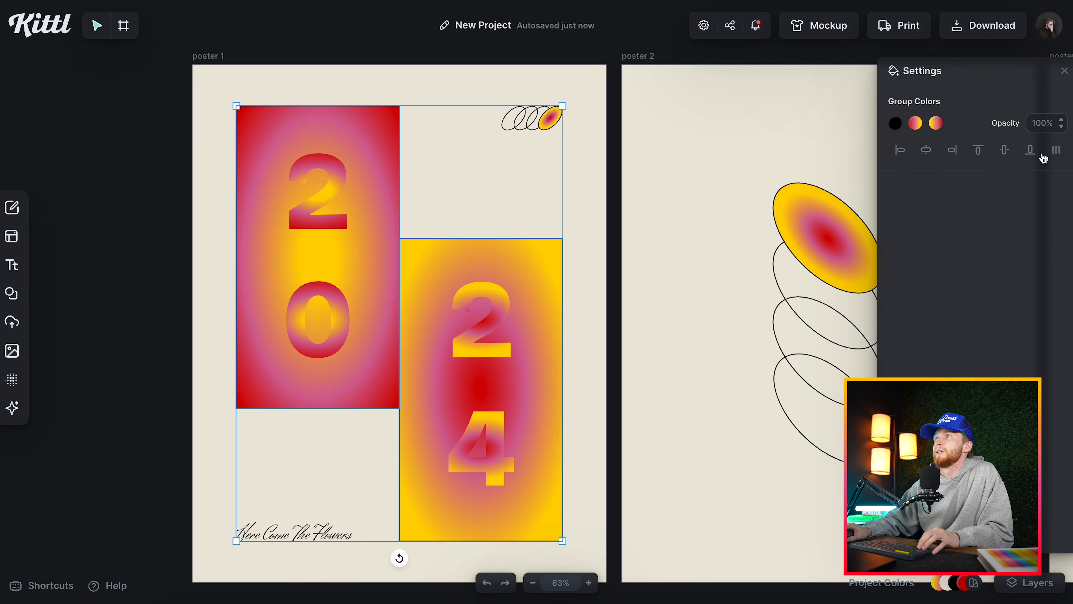
{"action": "left_click", "coordinate": [652, 241]}
{"action": "left_click", "coordinate": [534, 253]}
{"action": "left_click", "coordinate": [895, 124]}
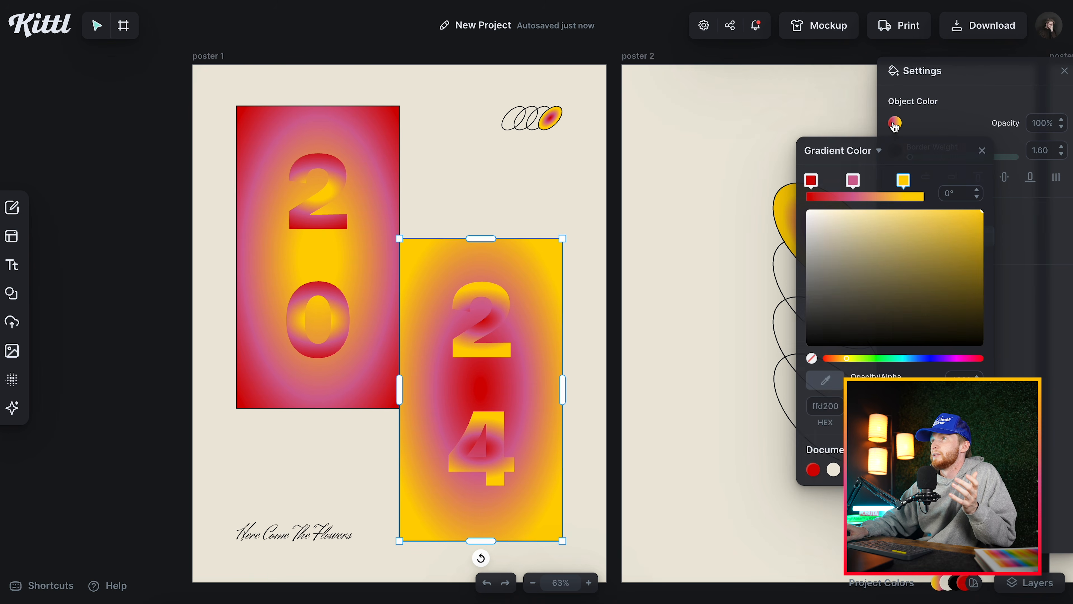
Fine-tune the position of the red gradient stop on the red-edged rectangle behind the 20.
{"action": "left_click", "coordinate": [382, 124]}
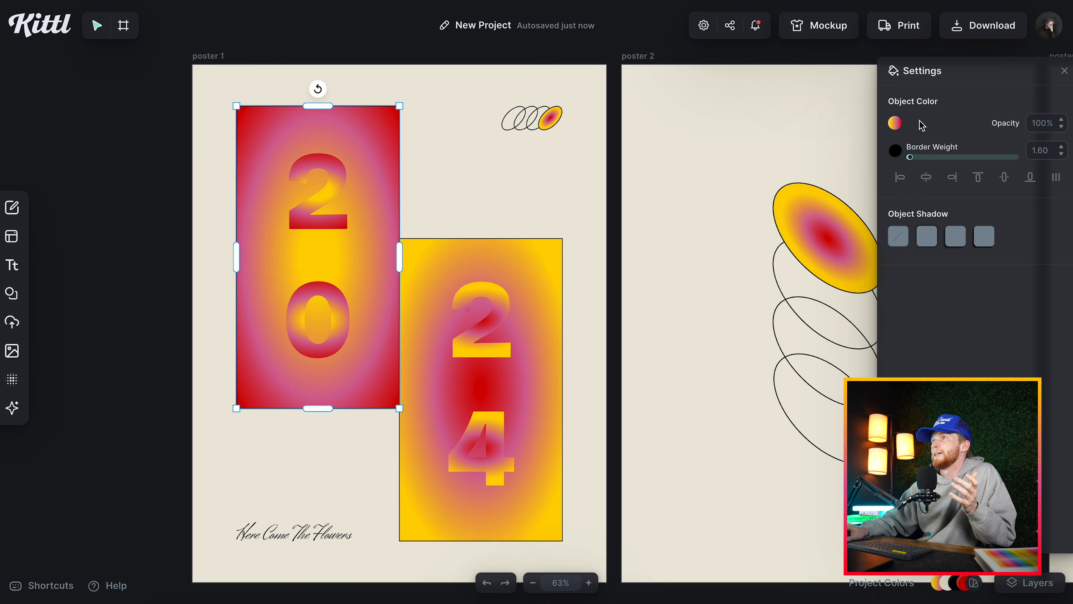
{"action": "left_click", "coordinate": [897, 124]}
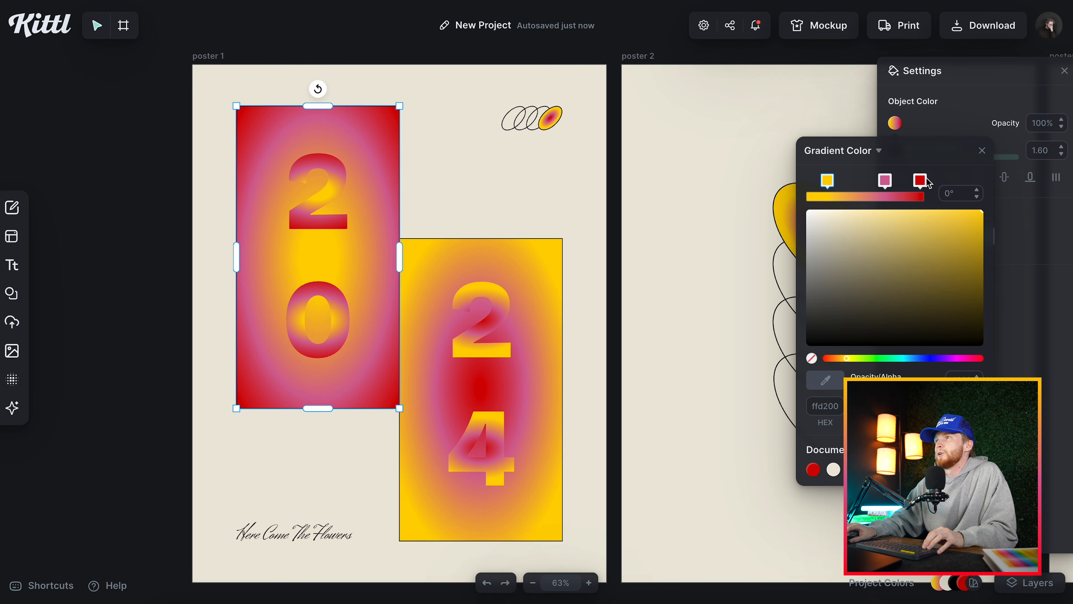
{"action": "mouse_move", "coordinate": [926, 182]}
{"action": "left_mouse_down"}
{"action": "mouse_move", "coordinate": [820, 182]}
{"action": "mouse_move", "coordinate": [929, 188]}
{"action": "left_mouse_up"}
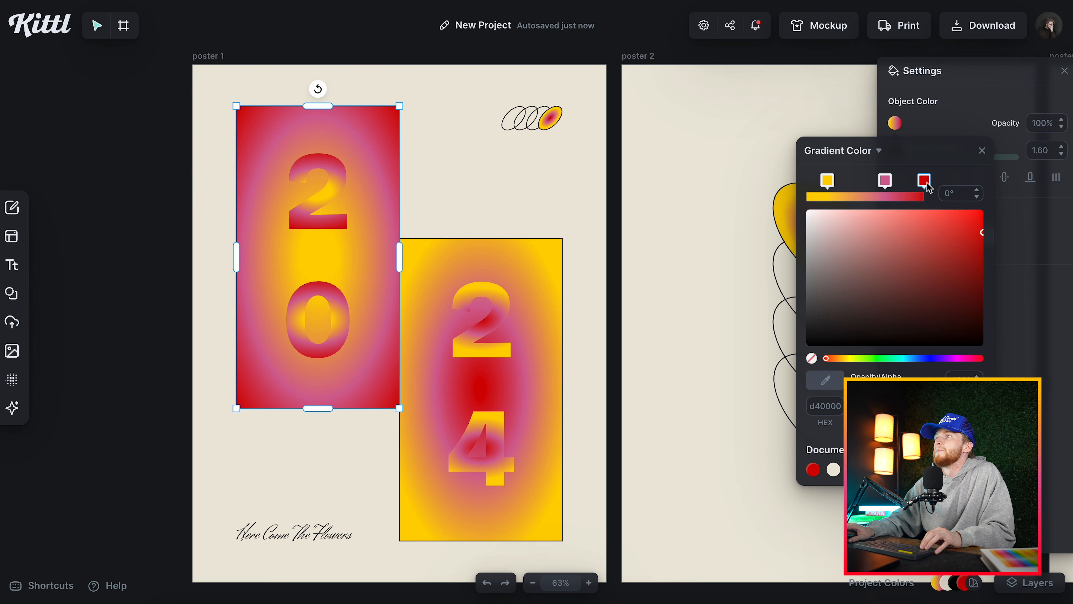
{"action": "left_click_drag", "start_coordinate": [924, 182], "coordinate": [917, 183]}
{"action": "left_click", "coordinate": [982, 151]}
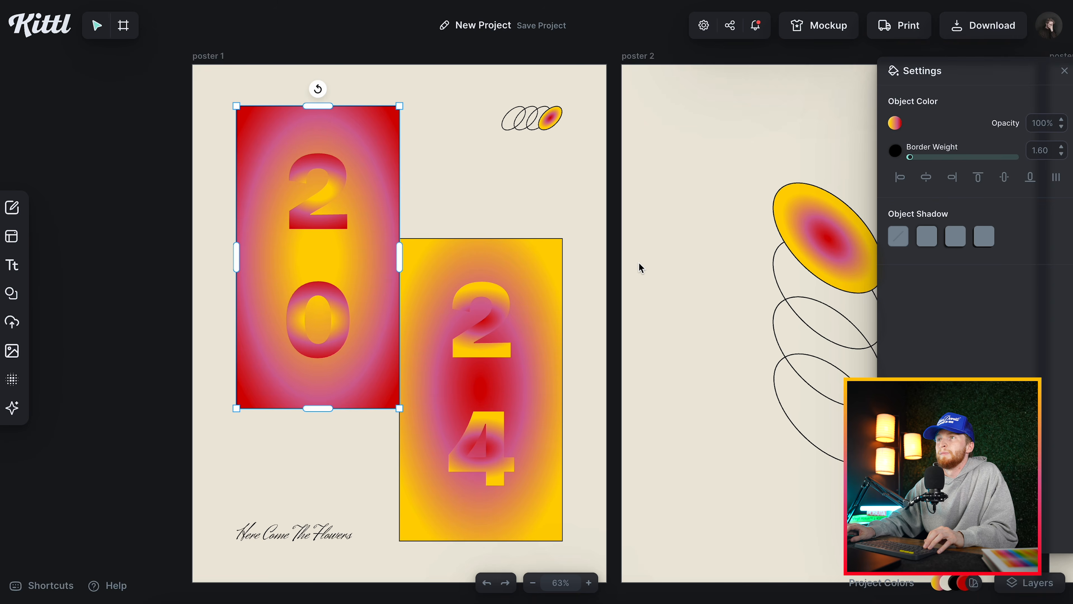
Select the single digit 2 inside the grouped 20 on the red-edged rectangle.
{"action": "left_click", "coordinate": [628, 268]}
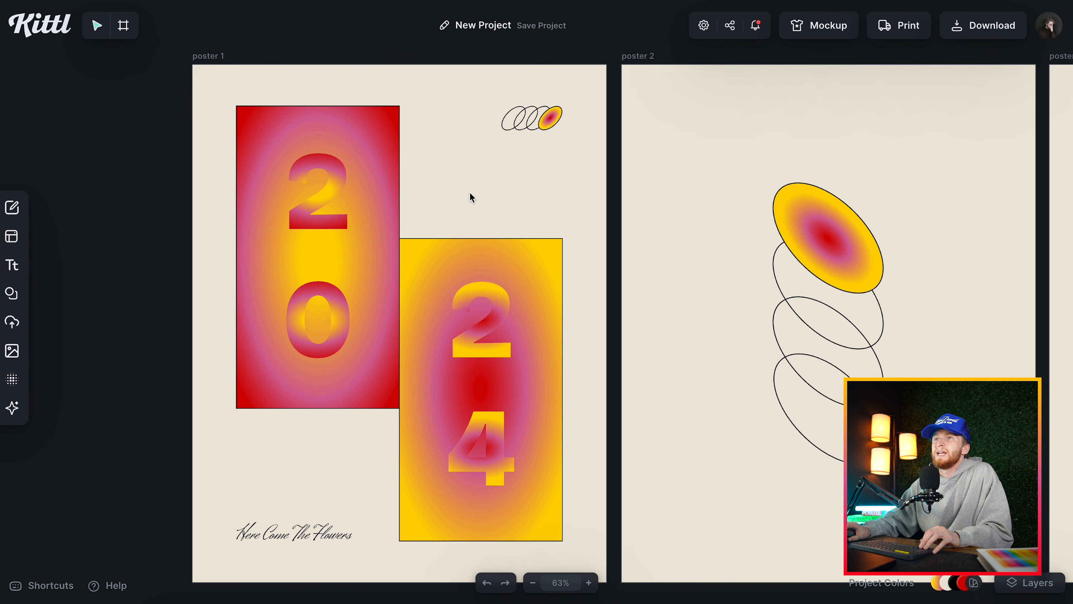
{"action": "left_click", "coordinate": [331, 197]}
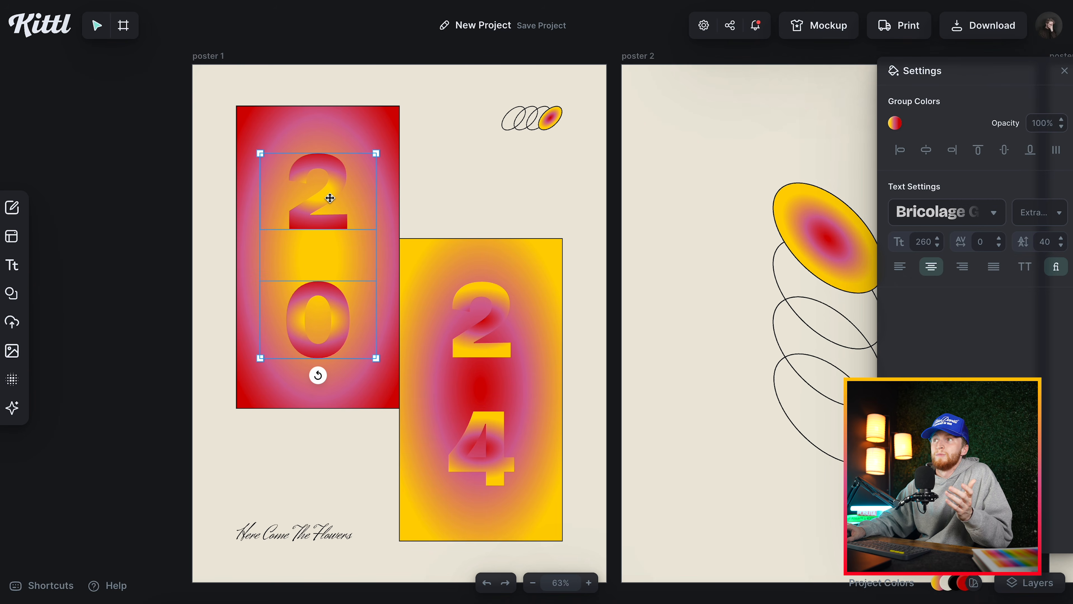
{"action": "double_click", "coordinate": [330, 198]}
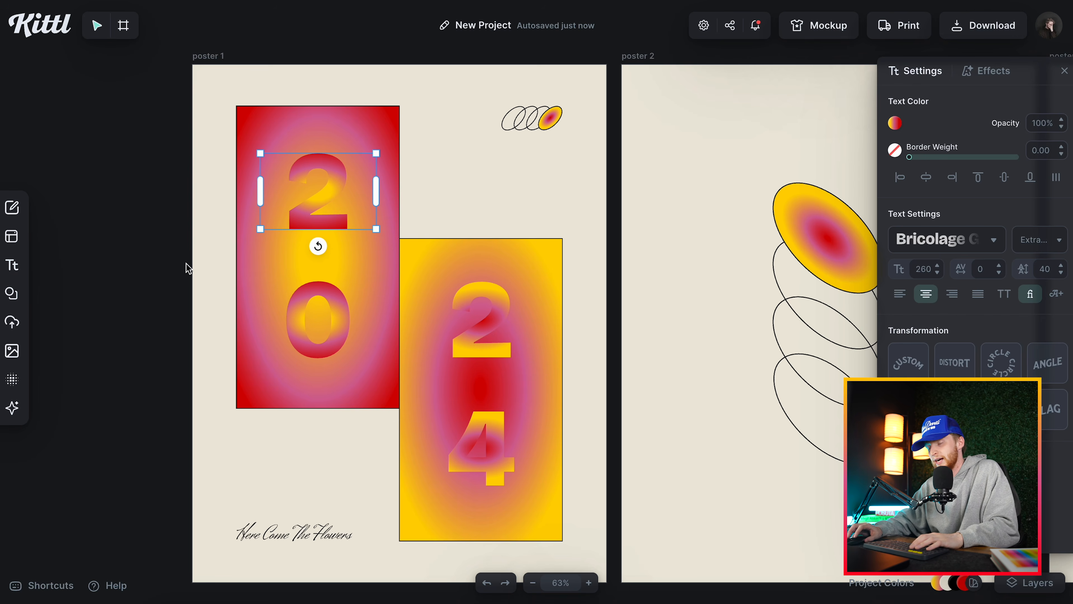
Add a Headline text and color it with a gradient running from red to blue 0015ff.
{"action": "key", "text": "t"}
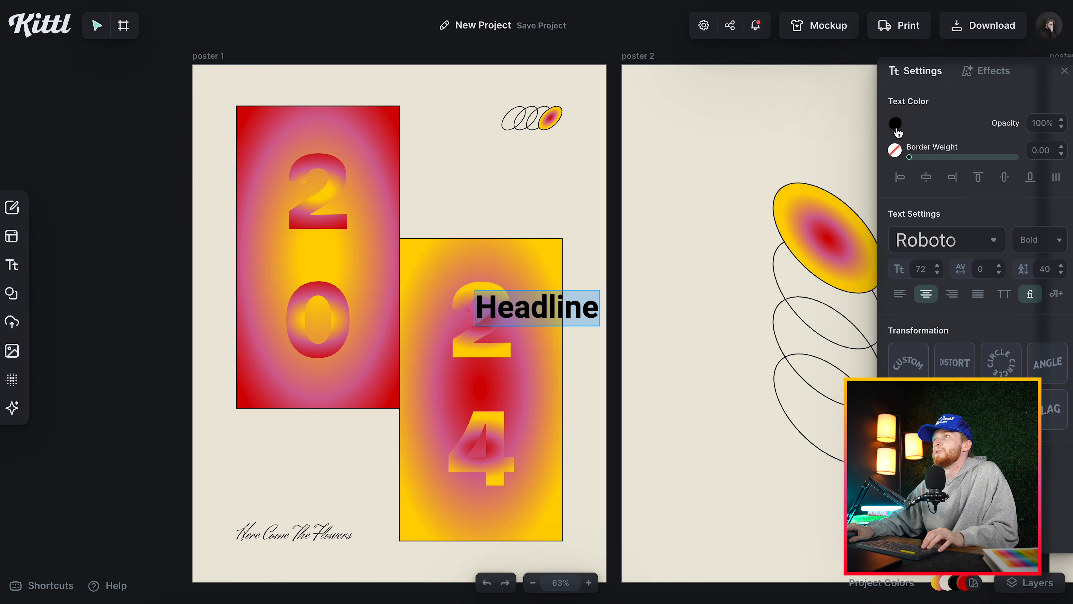
{"action": "left_click", "coordinate": [898, 128]}
{"action": "left_click", "coordinate": [835, 150]}
{"action": "left_click", "coordinate": [845, 202]}
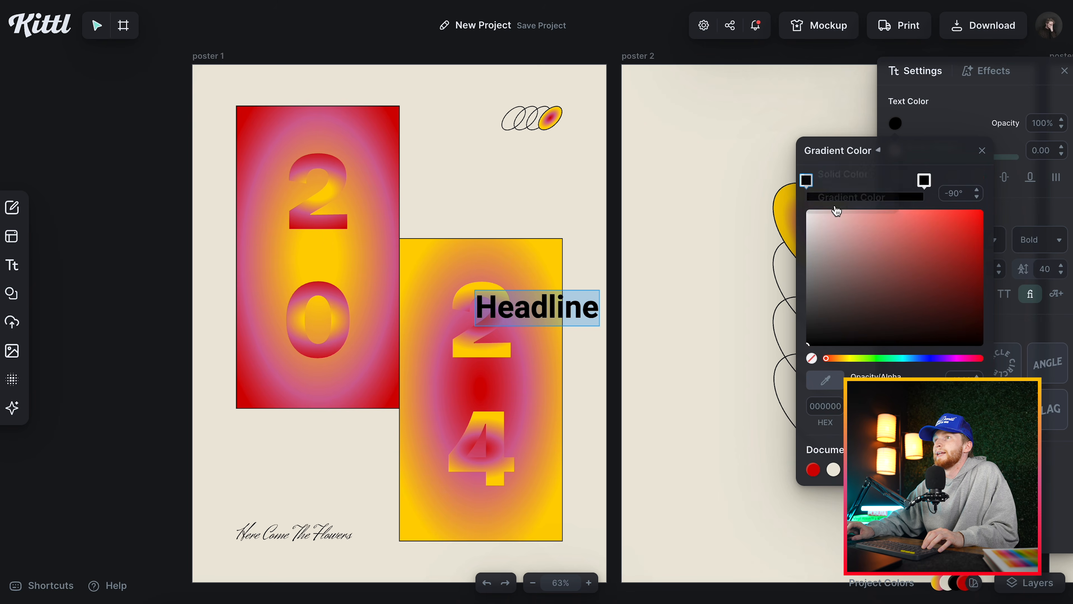
{"action": "left_click", "coordinate": [912, 236]}
{"action": "left_click", "coordinate": [923, 179]}
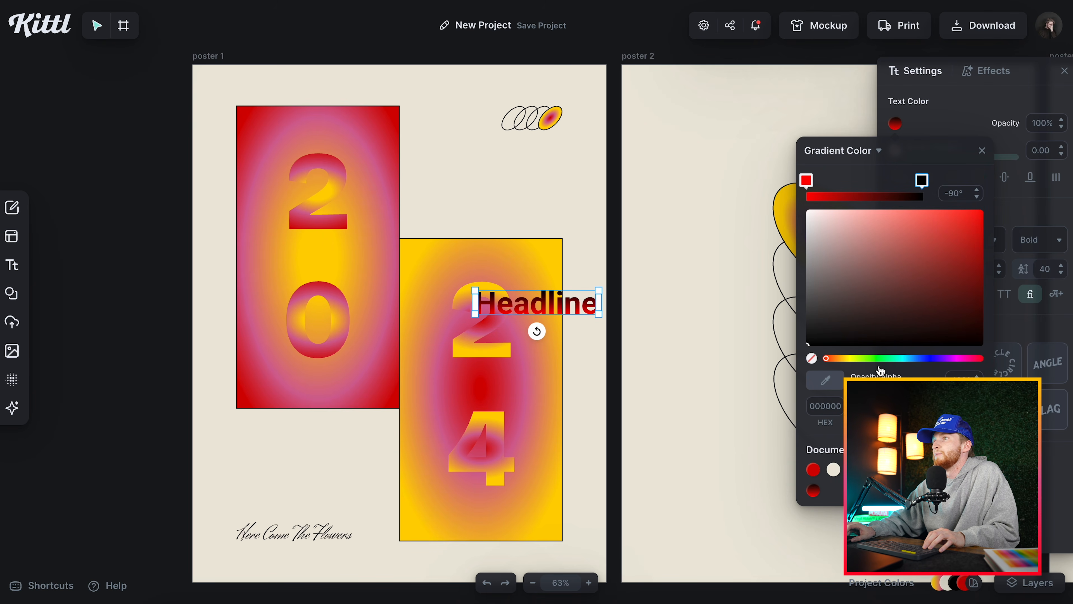
{"action": "left_click", "coordinate": [925, 358]}
{"action": "left_click_drag", "start_coordinate": [934, 311], "coordinate": [983, 211]}
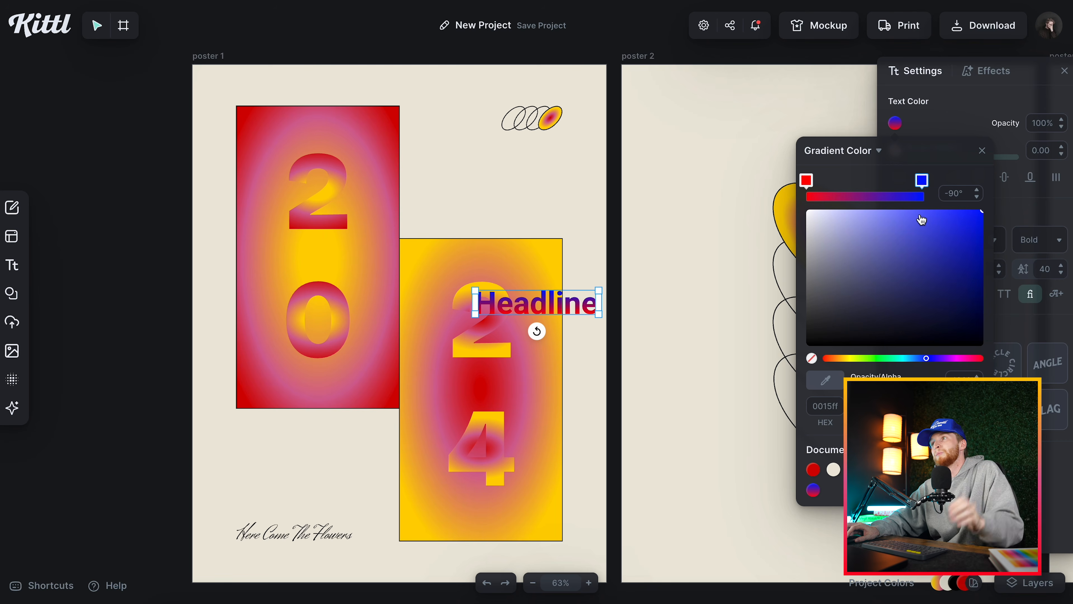
Set the Headline's gradient angle to 180° and move the text just above the yellow-edged rectangle.
{"action": "left_click", "coordinate": [974, 193]}
{"action": "type", "text": "180"}
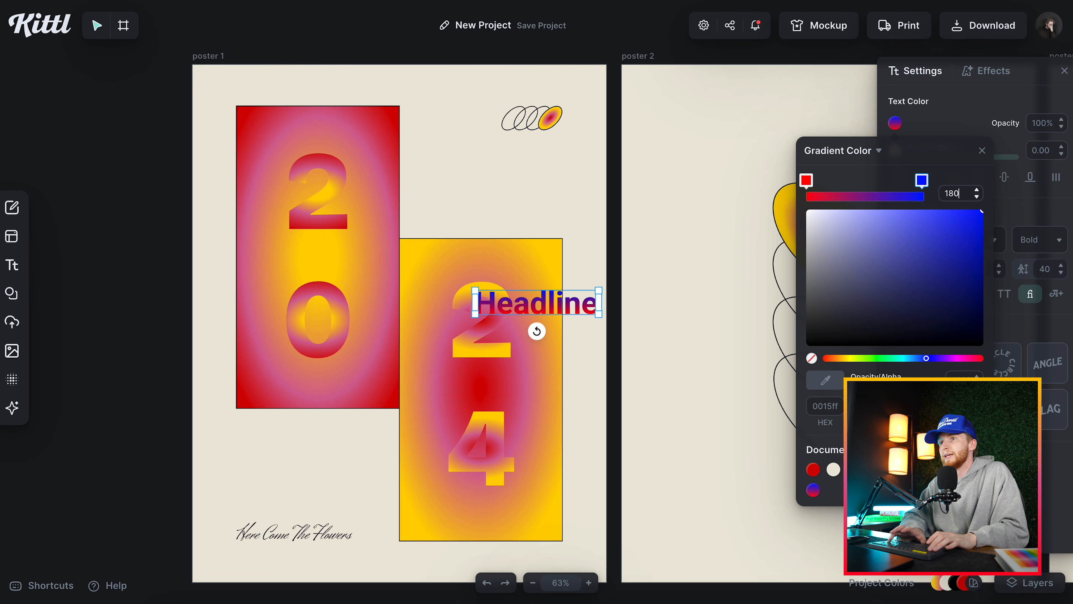
{"action": "key", "text": "Return"}
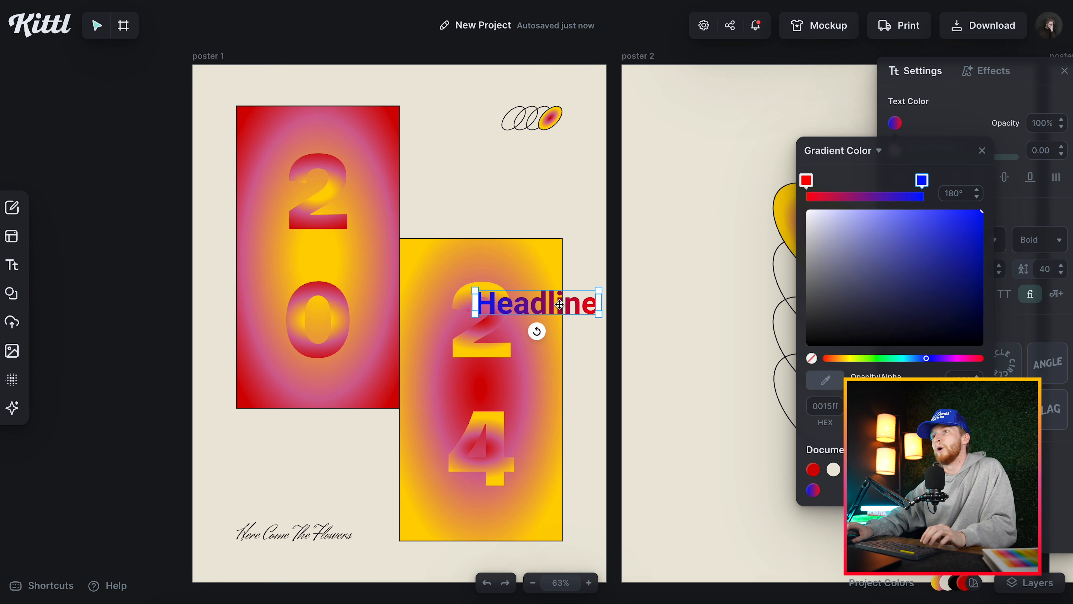
{"action": "left_click_drag", "start_coordinate": [560, 305], "coordinate": [516, 219]}
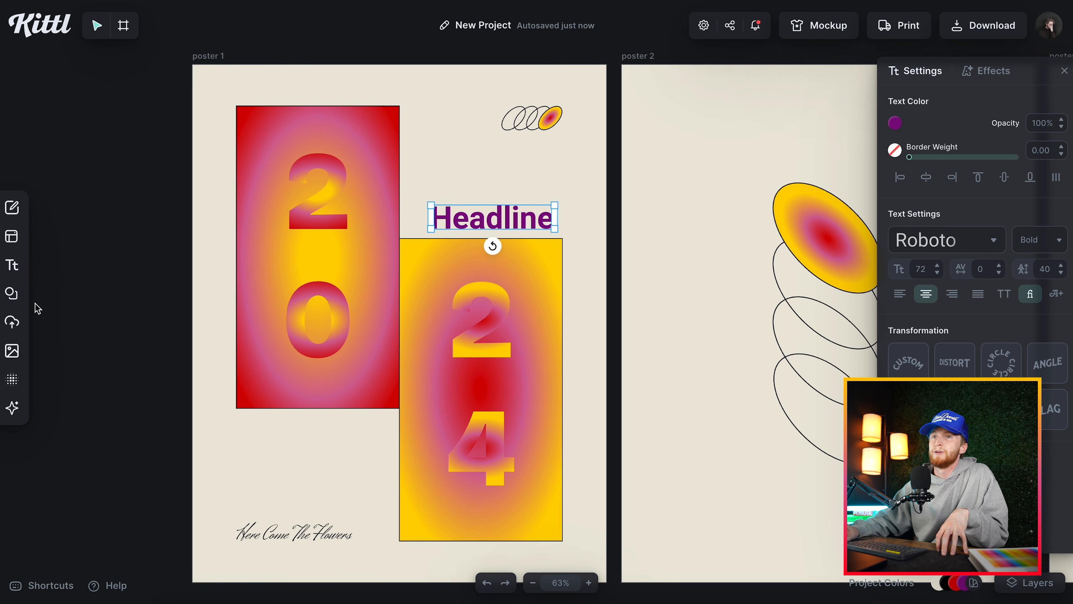
Insert the radial-gradient circle from the basic shapes as a sample, and delete it again.
{"action": "left_click", "coordinate": [16, 302]}
{"action": "left_click", "coordinate": [208, 283]}
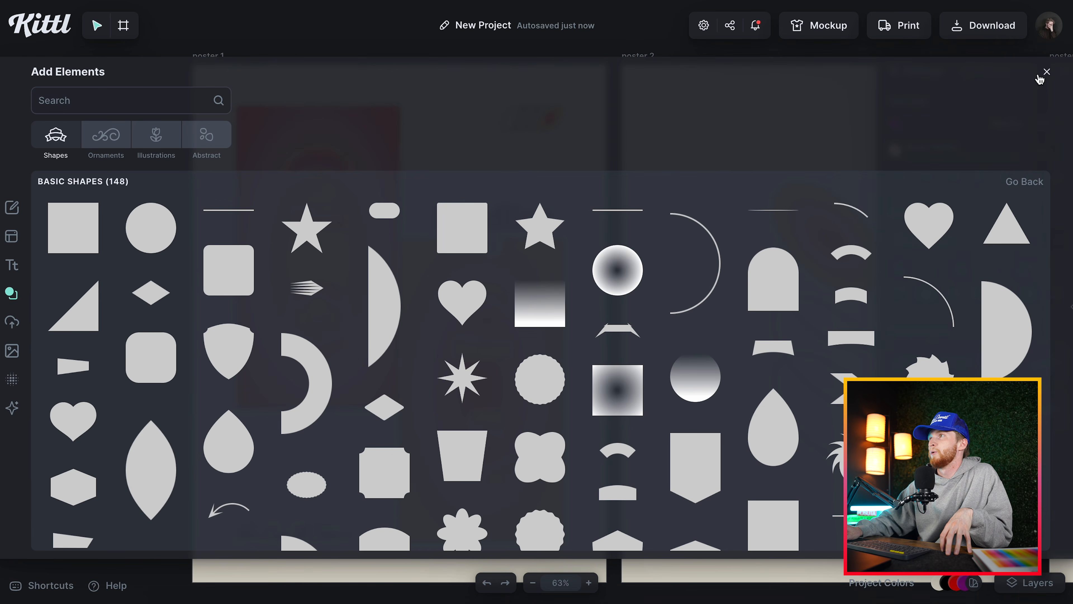
{"action": "left_click", "coordinate": [617, 270]}
{"action": "left_click", "coordinate": [1046, 72]}
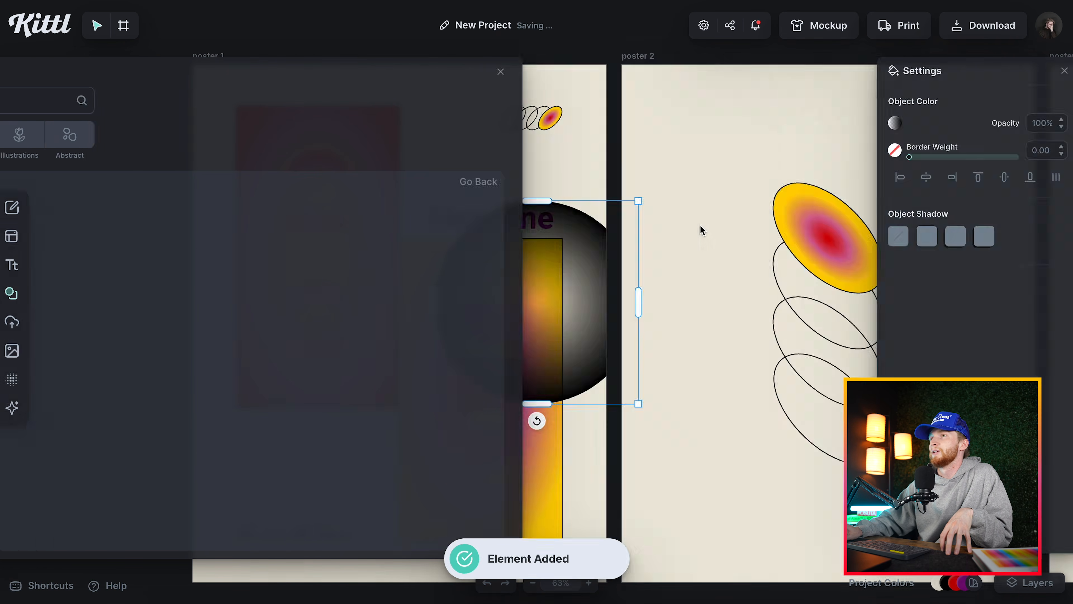
{"action": "left_click_drag", "start_coordinate": [537, 201], "coordinate": [525, 83]}
{"action": "key", "text": "Delete"}
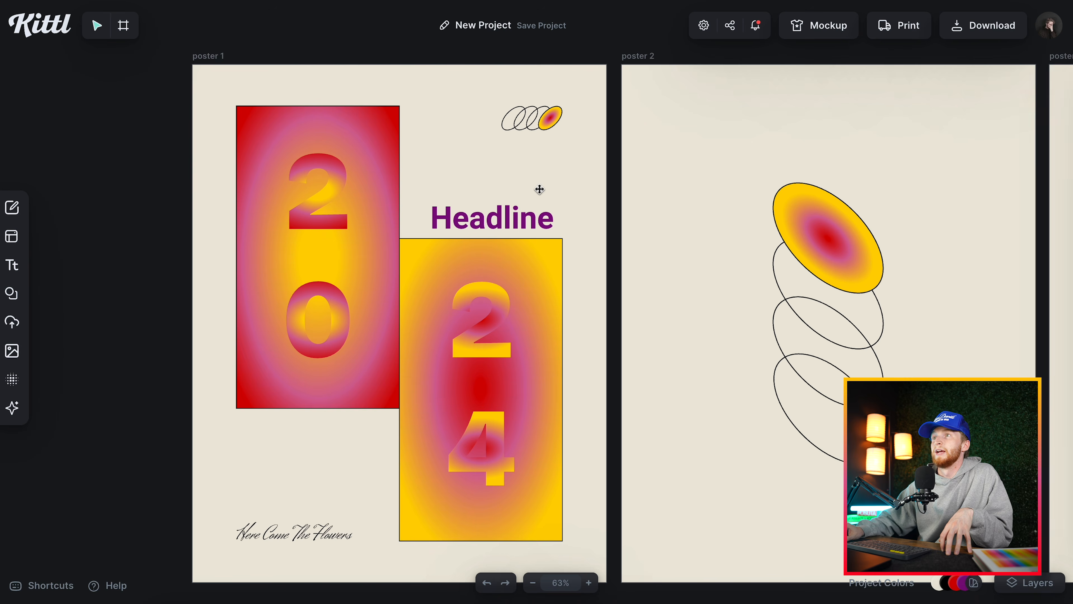
Recolor the Headline text with the document's red, pink and yellow gradient and deselect it.
{"action": "left_click", "coordinate": [491, 222]}
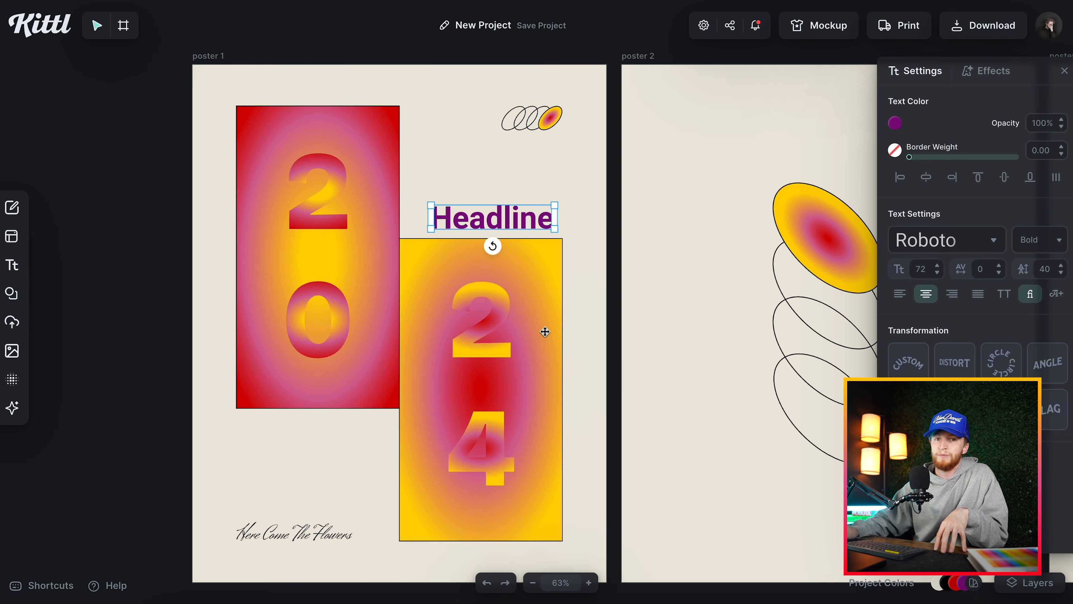
{"action": "left_click", "coordinate": [895, 123]}
{"action": "left_click", "coordinate": [895, 434]}
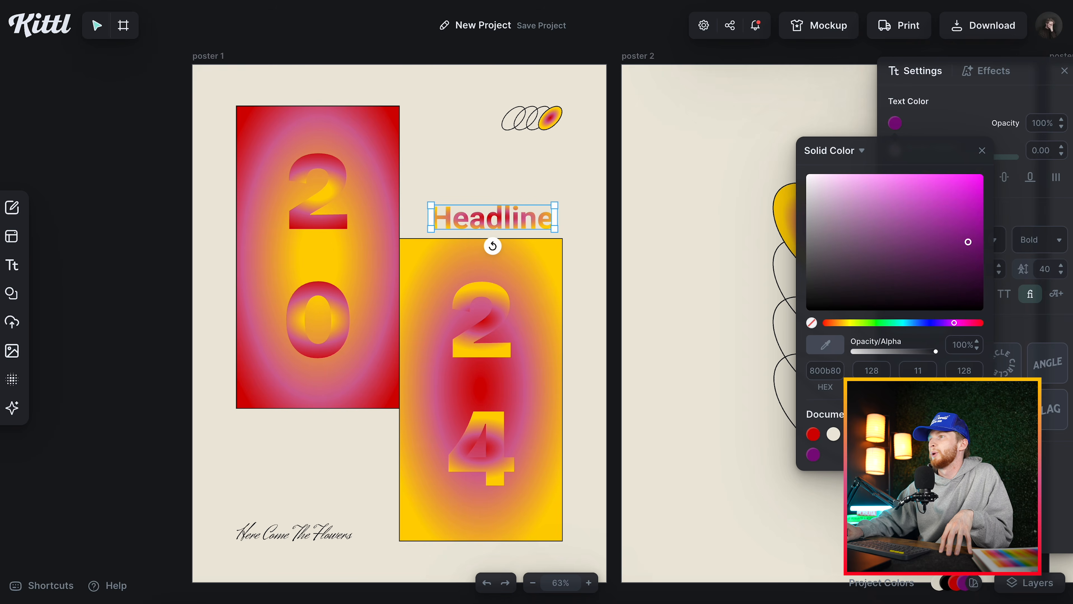
{"action": "left_click", "coordinate": [669, 246]}
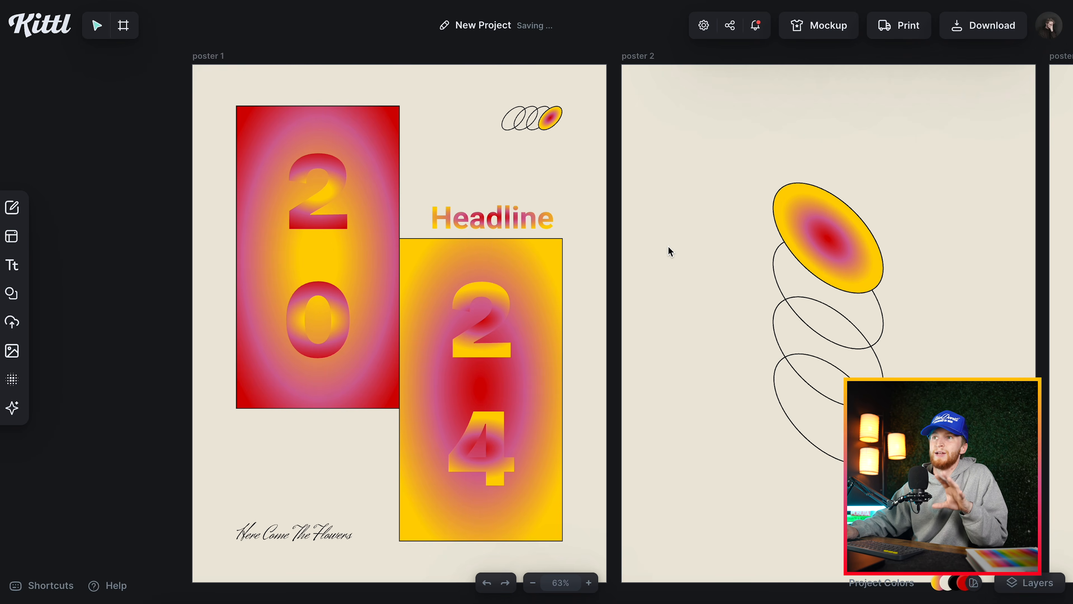
Place a copy of the Headline text directly above the original and undo the extra changes.
{"action": "left_click_drag", "start_coordinate": [474, 224], "coordinate": [473, 189]}
{"action": "left_click_drag", "start_coordinate": [474, 190], "coordinate": [595, 189]}
{"action": "key", "text": "ctrl+z"}
{"action": "key", "text": "ctrl+z"}
Delete both Headline texts from poster 1.
{"action": "scroll", "coordinate": [594, 190], "scroll_direction": "right", "scroll_amount": 2}
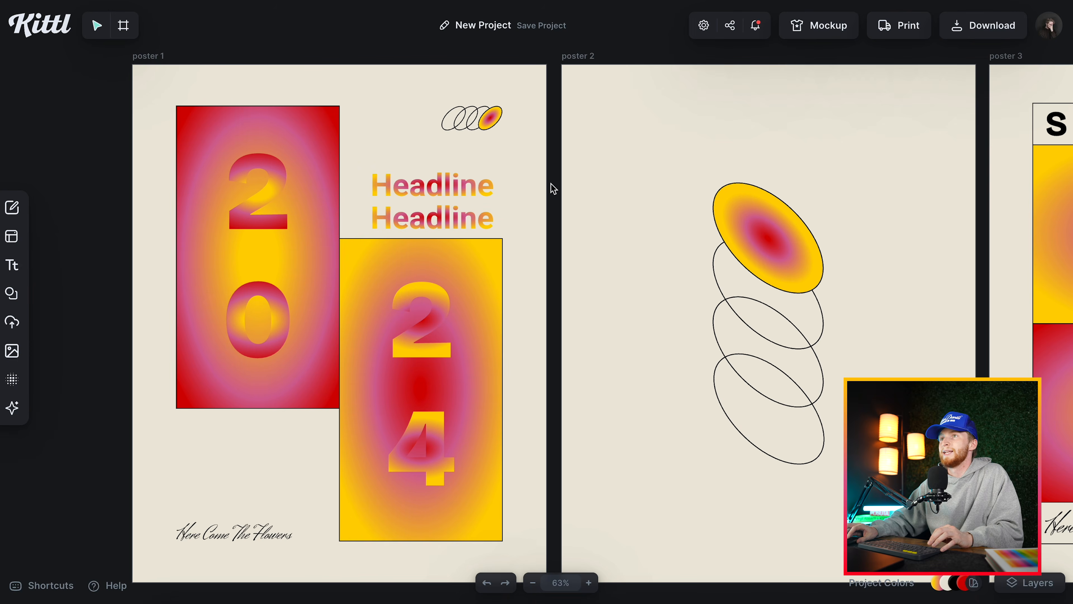
{"action": "left_click", "coordinate": [487, 184]}
{"action": "key", "text": "Delete"}
{"action": "left_click", "coordinate": [463, 218]}
{"action": "key", "text": "Delete"}
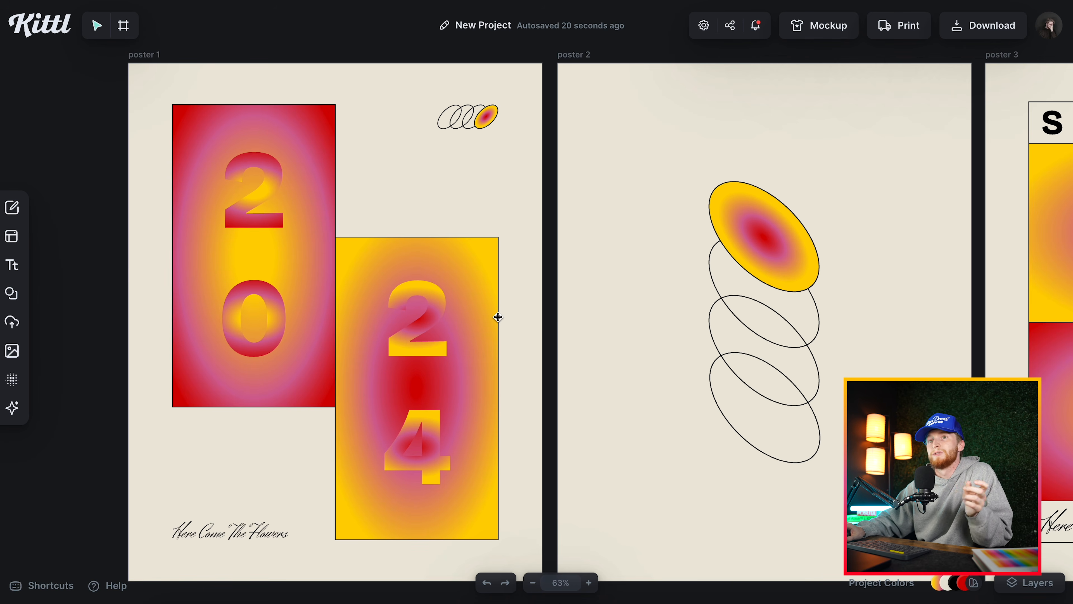
Add the upright rounded-rectangle mask from the Masks shapes to the project.
{"action": "left_click", "coordinate": [11, 294]}
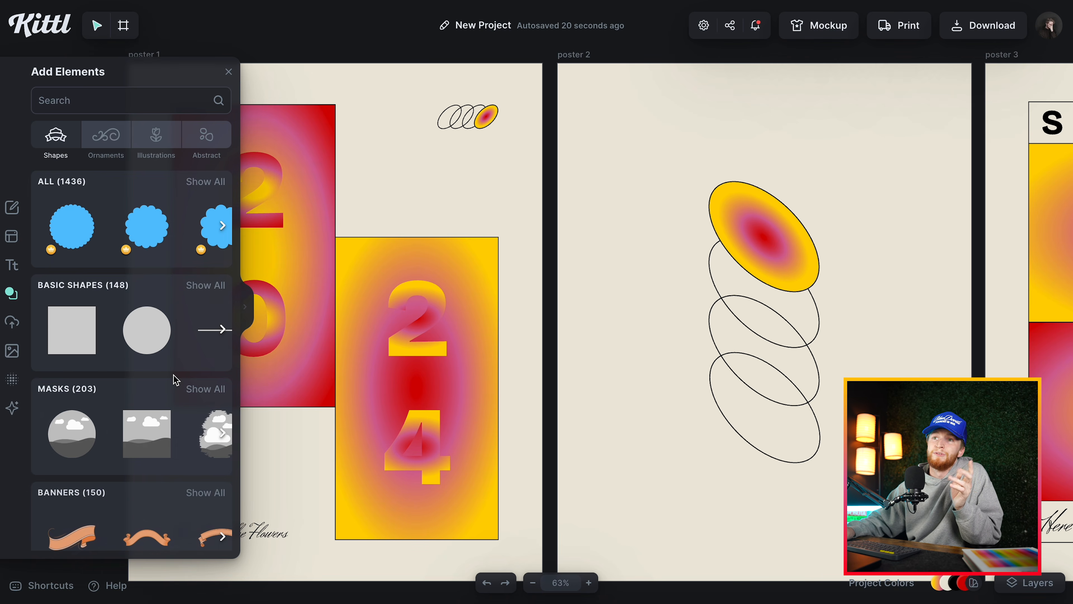
{"action": "left_click", "coordinate": [206, 393]}
{"action": "scroll", "coordinate": [162, 368], "scroll_direction": "down", "scroll_amount": 3}
{"action": "scroll", "coordinate": [162, 368], "scroll_direction": "down", "scroll_amount": 3}
{"action": "scroll", "coordinate": [163, 368], "scroll_direction": "down", "scroll_amount": 5}
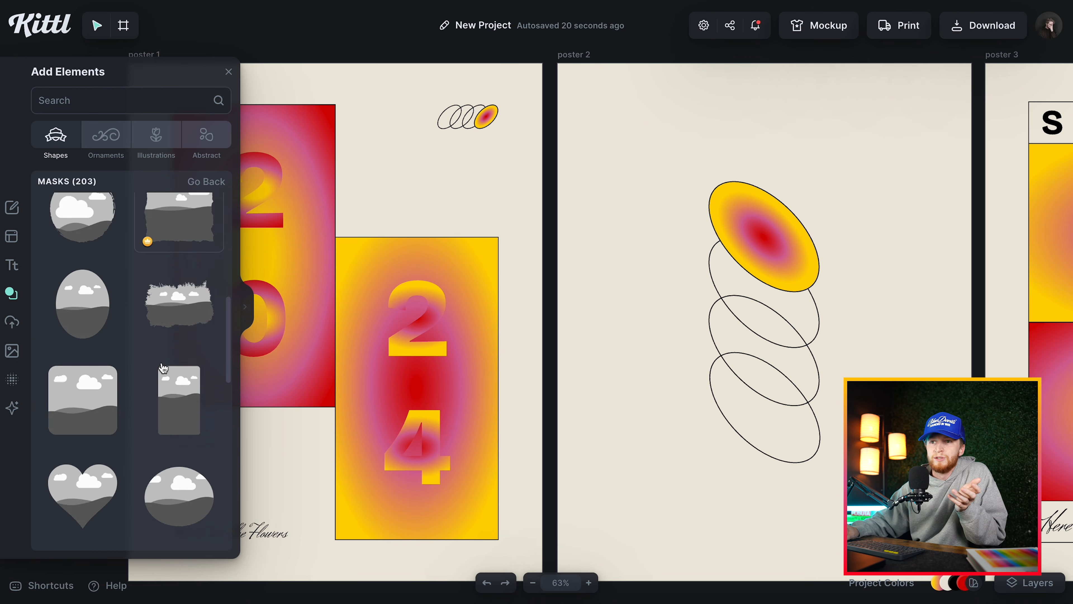
{"action": "scroll", "coordinate": [162, 368], "scroll_direction": "down", "scroll_amount": 5}
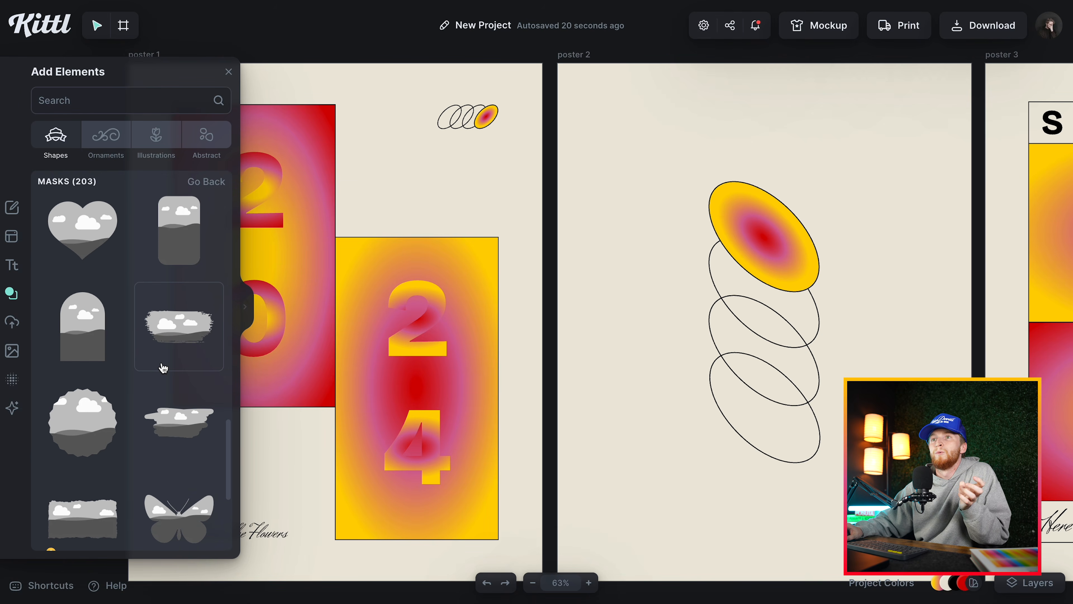
{"action": "left_click", "coordinate": [182, 246]}
Place a copy of the red-edged gradient rectangle into the rounded mask and position it over the 24 rectangle.
{"action": "left_click_drag", "start_coordinate": [524, 290], "coordinate": [445, 244]}
{"action": "scroll", "coordinate": [332, 258], "scroll_direction": "up", "scroll_amount": 3}
{"action": "scroll", "coordinate": [331, 258], "scroll_direction": "down", "scroll_amount": 2}
{"action": "left_click_drag", "start_coordinate": [363, 279], "coordinate": [415, 279], "text": "alt"}
{"action": "right_click", "coordinate": [426, 282]}
{"action": "left_click", "coordinate": [503, 494]}
{"action": "left_click_drag", "start_coordinate": [409, 352], "coordinate": [563, 333]}
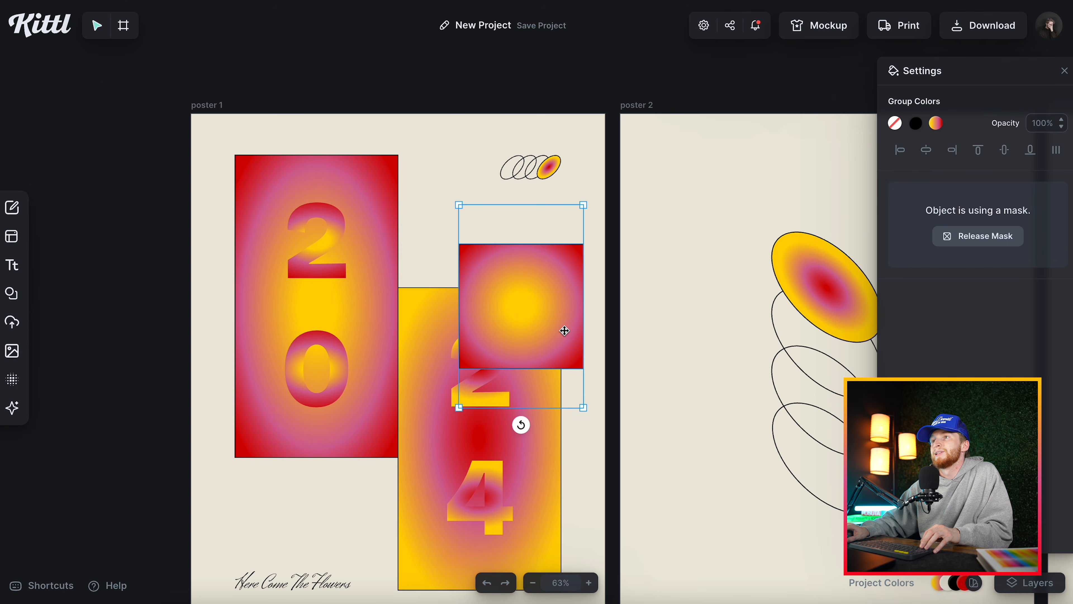
Resize the gradient rectangle inside the mask so it fills the whole rounded shape.
{"action": "double_click", "coordinate": [538, 329]}
{"action": "left_click_drag", "start_coordinate": [536, 244], "coordinate": [536, 190]}
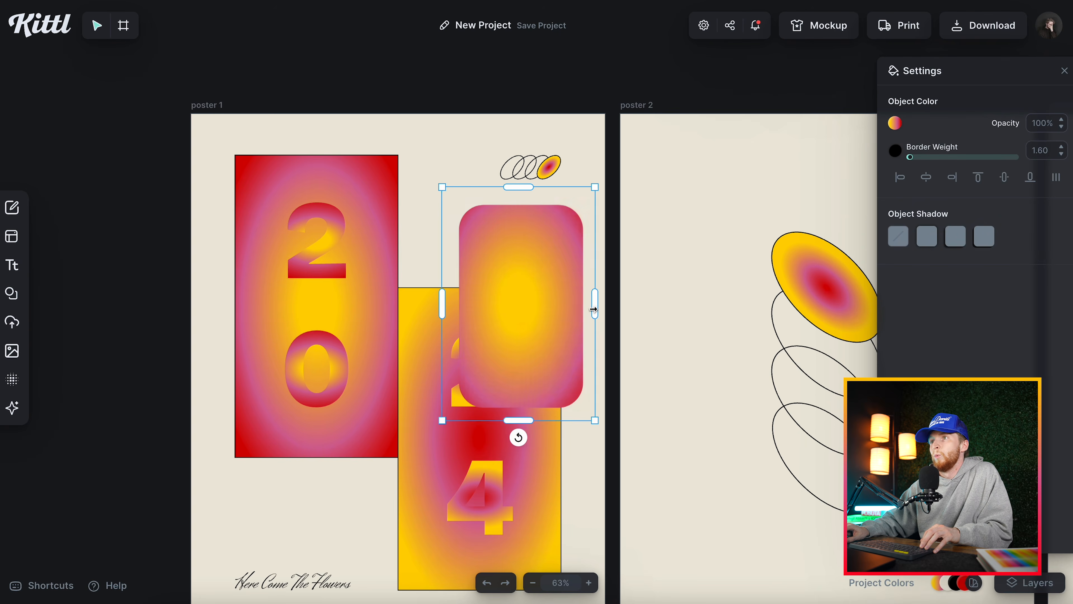
{"action": "left_click_drag", "start_coordinate": [599, 307], "coordinate": [583, 305]}
{"action": "left_click_drag", "start_coordinate": [441, 304], "coordinate": [459, 302]}
Delete the masked rounded gradient shape from poster 1.
{"action": "left_click", "coordinate": [707, 259]}
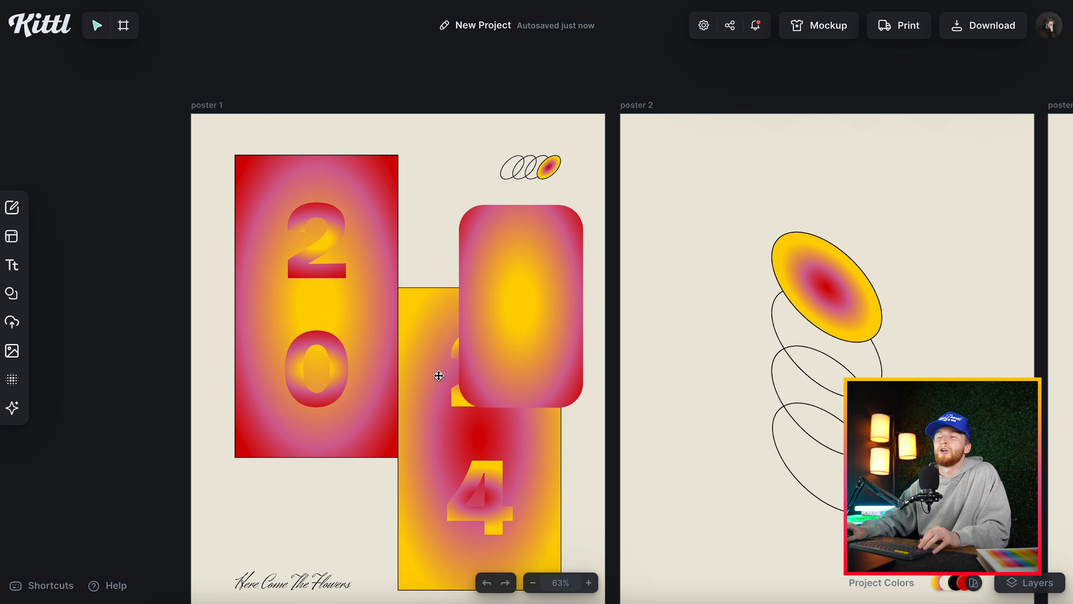
{"action": "left_click", "coordinate": [493, 309]}
{"action": "key", "text": "Delete"}
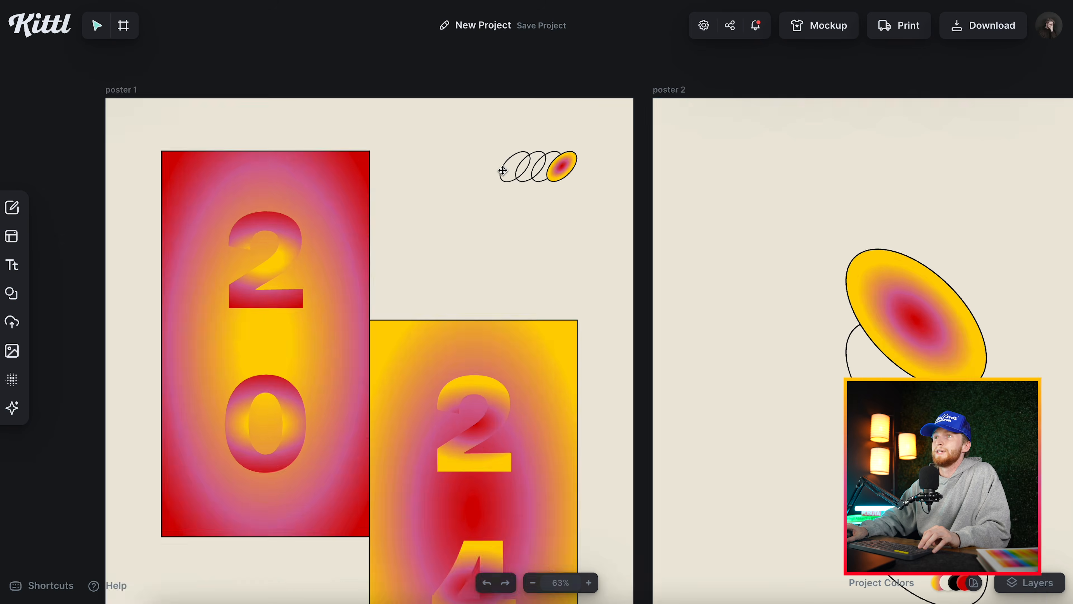
Ungroup the small overlapping ellipses in poster 1's upper right corner and select the third outlined ellipse on its own.
{"action": "scroll", "coordinate": [503, 171], "scroll_direction": "up", "scroll_amount": 1}
{"action": "scroll", "coordinate": [525, 224], "scroll_direction": "up", "scroll_amount": 1}
{"action": "scroll", "coordinate": [524, 223], "scroll_direction": "right", "scroll_amount": 1}
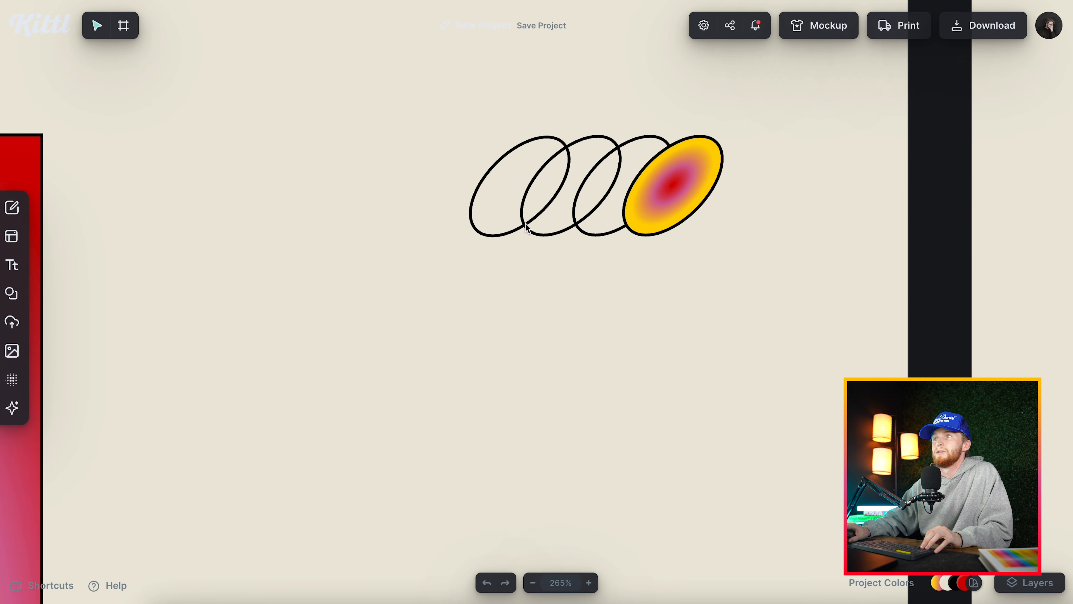
{"action": "left_click", "coordinate": [507, 233]}
{"action": "key", "text": "super+shift+g"}
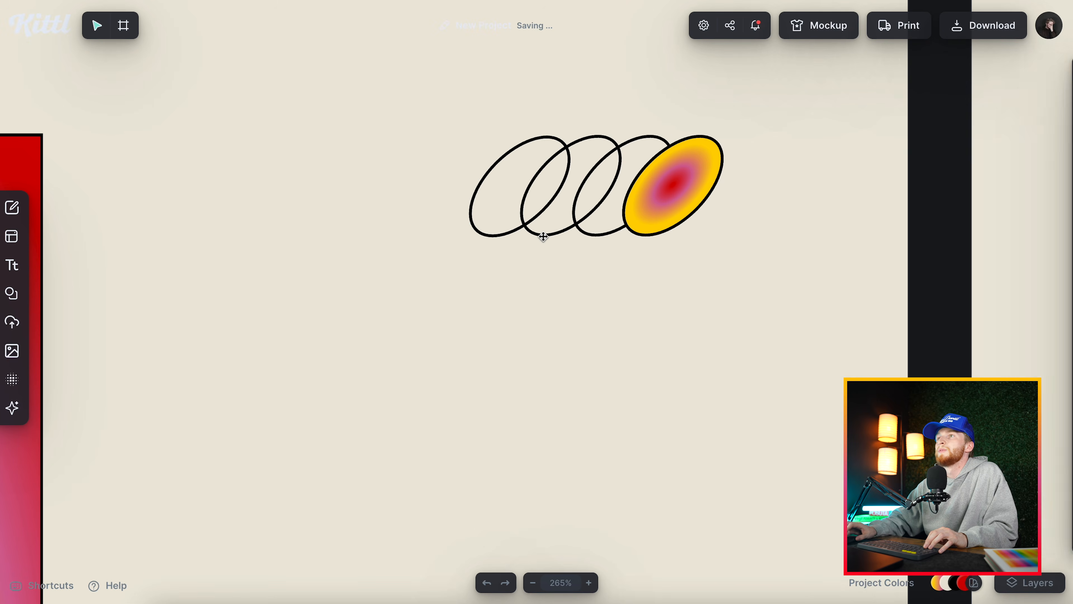
{"action": "left_click", "coordinate": [513, 232]}
{"action": "left_click", "coordinate": [572, 227]}
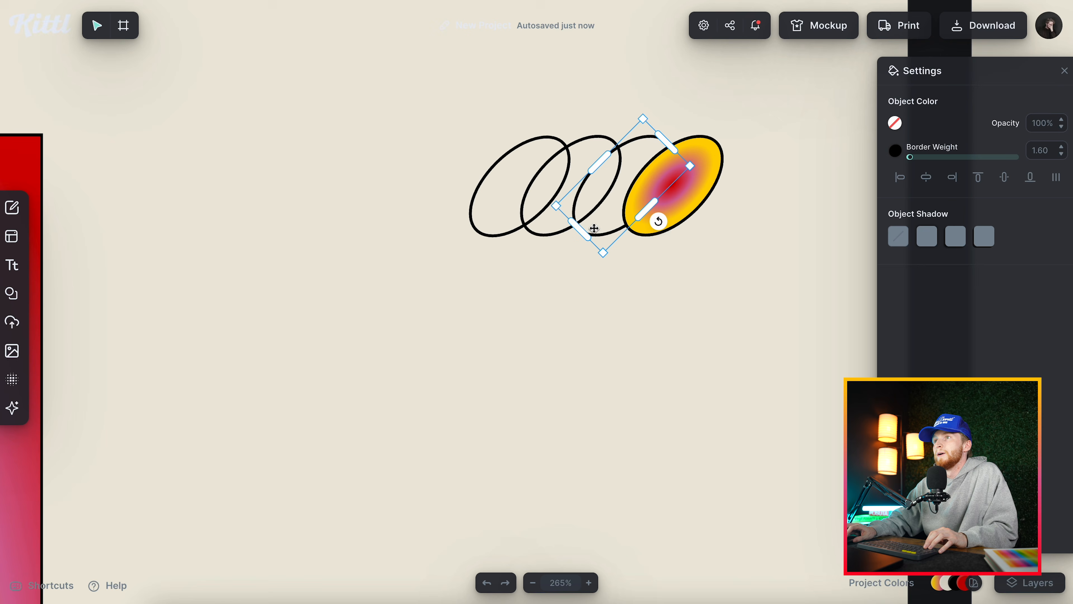
Try turning a basic circle shape into a diagonally tilted ellipse below the small emblem, and delete it.
{"action": "left_click", "coordinate": [11, 293]}
{"action": "left_click", "coordinate": [147, 330]}
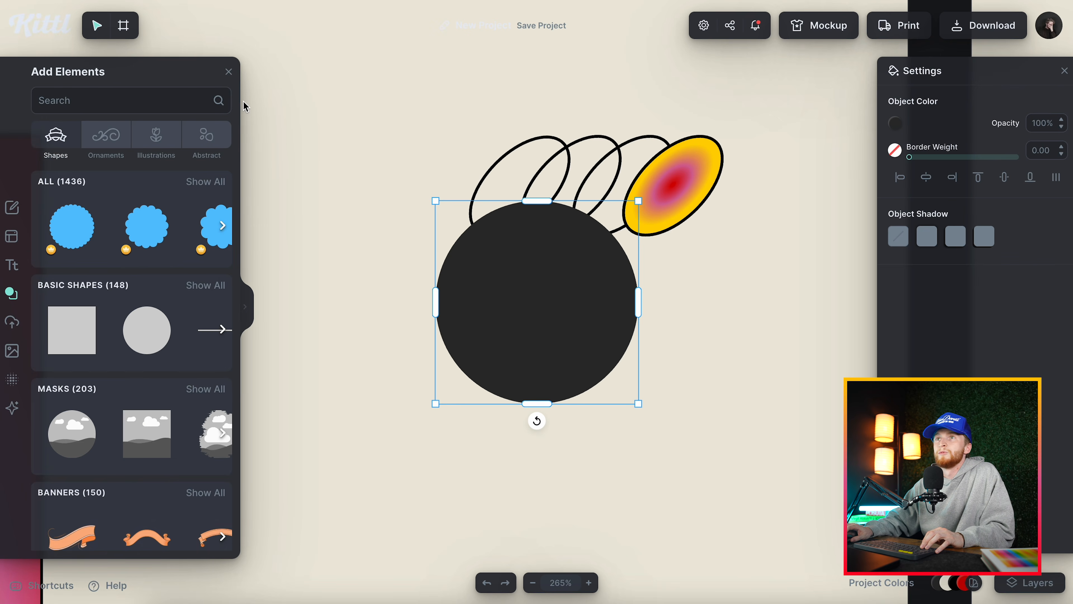
{"action": "left_click", "coordinate": [229, 72]}
{"action": "left_click_drag", "start_coordinate": [538, 404], "coordinate": [404, 449]}
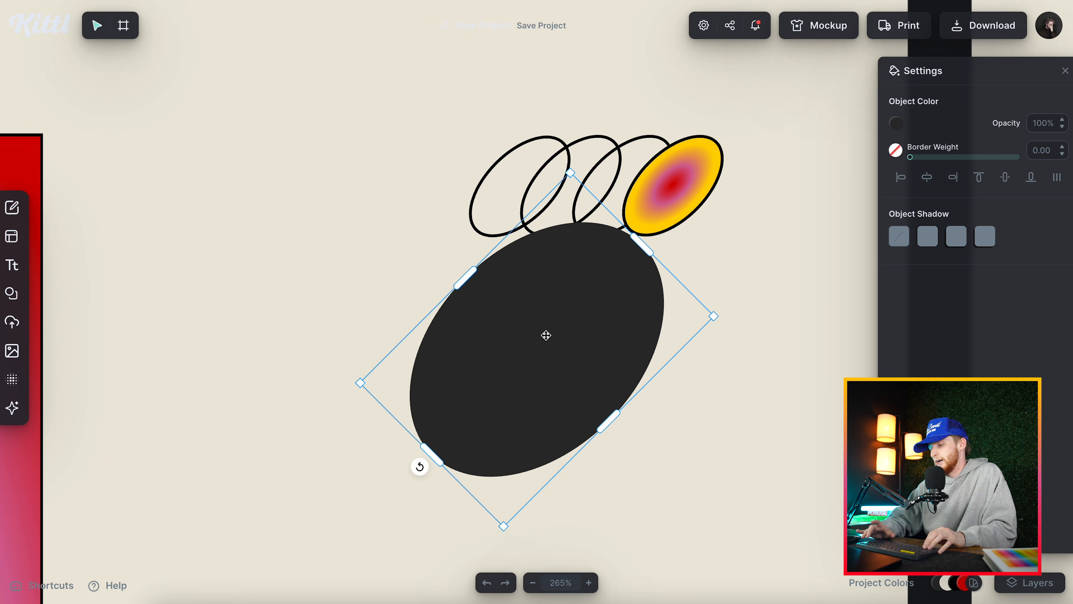
{"action": "key", "text": "Delete"}
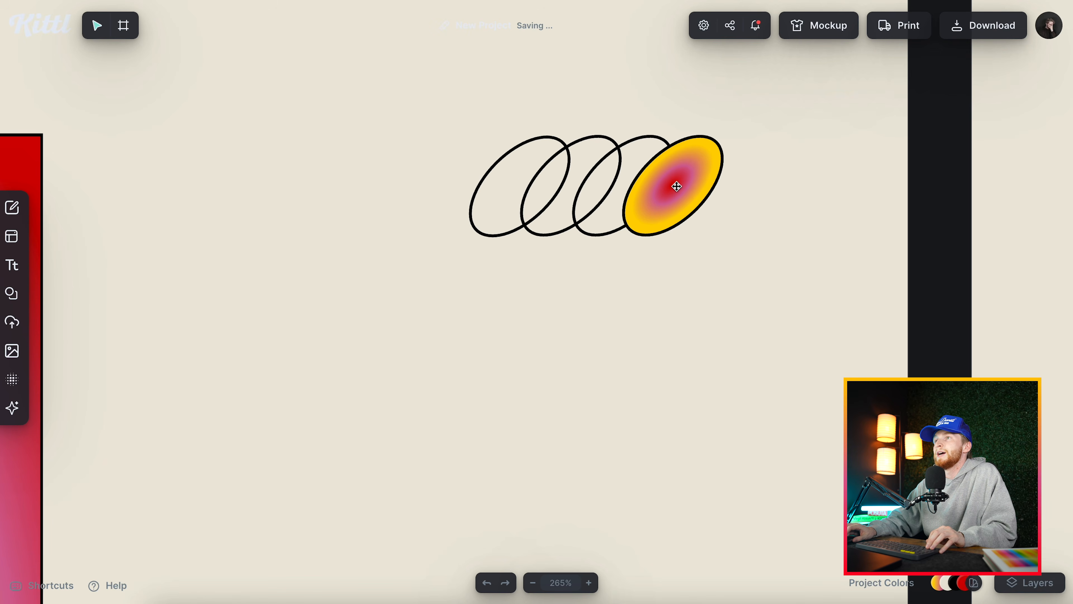
Try pulling the black outline ellipse off the gradient-filled ellipse in poster 1's emblem, and undo the move.
{"action": "scroll", "coordinate": [676, 182], "scroll_direction": "up", "scroll_amount": 3}
{"action": "left_click_drag", "start_coordinate": [675, 183], "coordinate": [780, 186]}
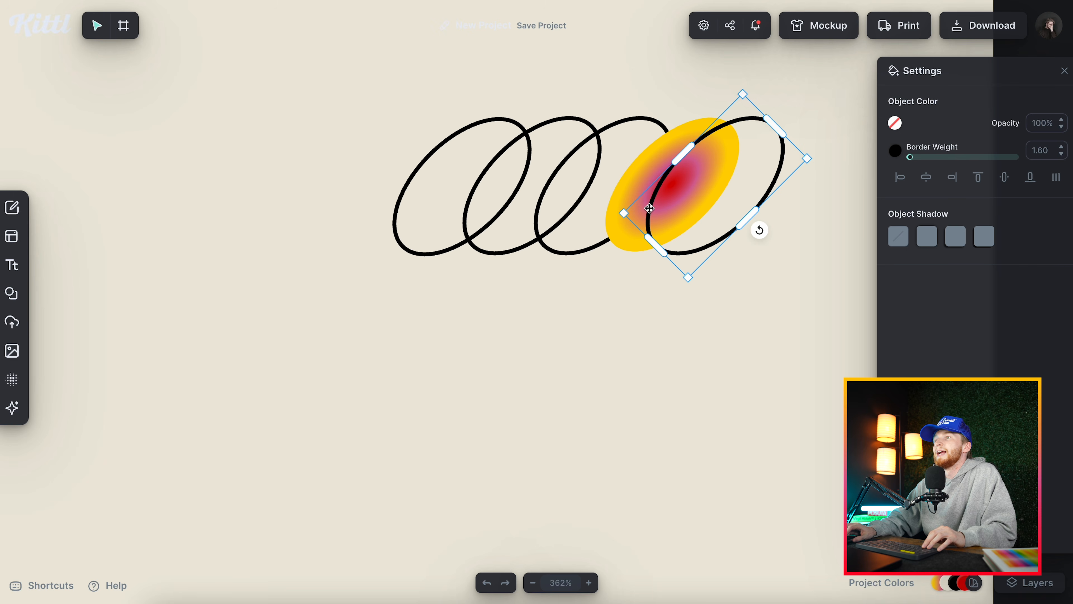
{"action": "left_click", "coordinate": [643, 165]}
{"action": "left_click", "coordinate": [778, 170]}
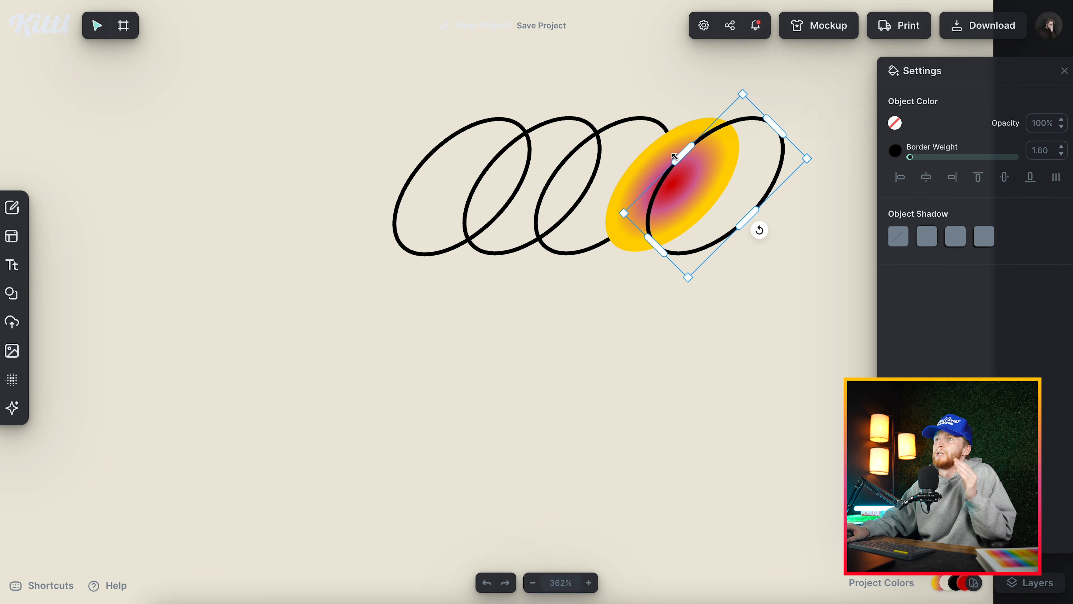
{"action": "left_click", "coordinate": [655, 155]}
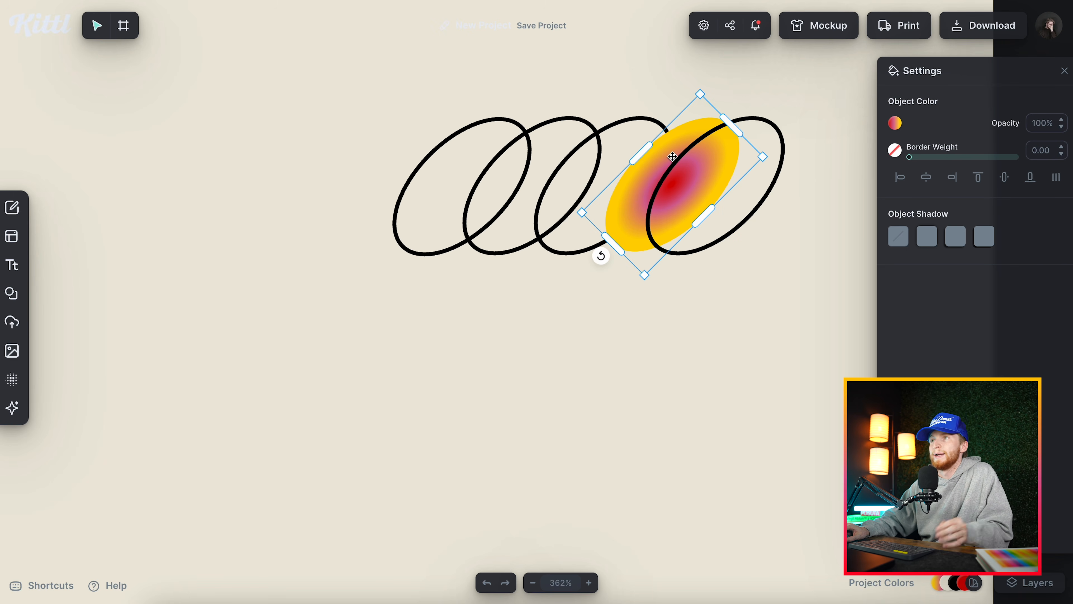
{"action": "key", "text": "ctrl+z"}
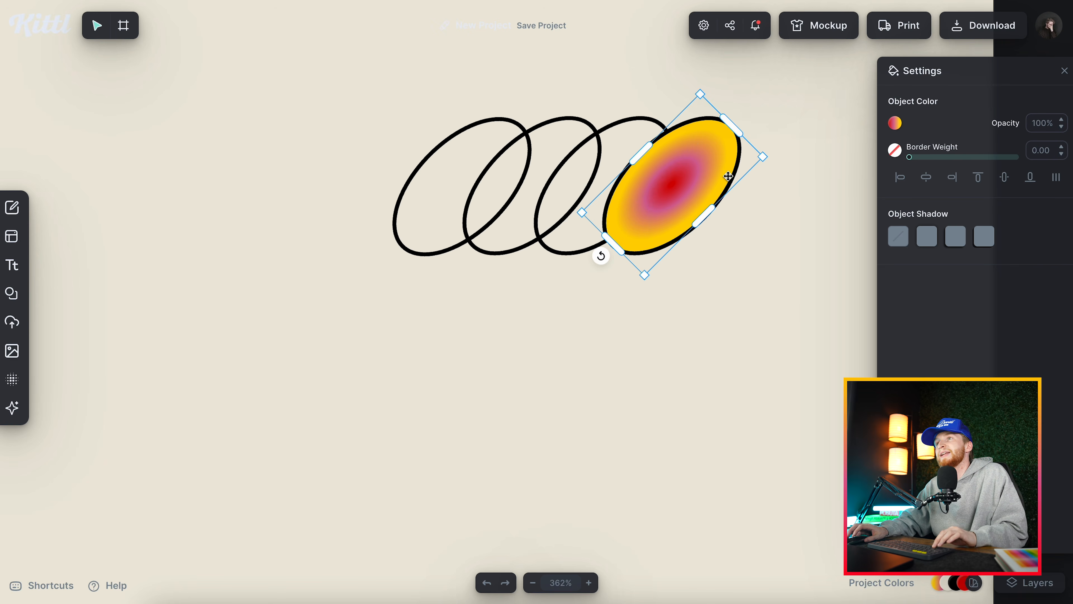
{"action": "left_click", "coordinate": [752, 223]}
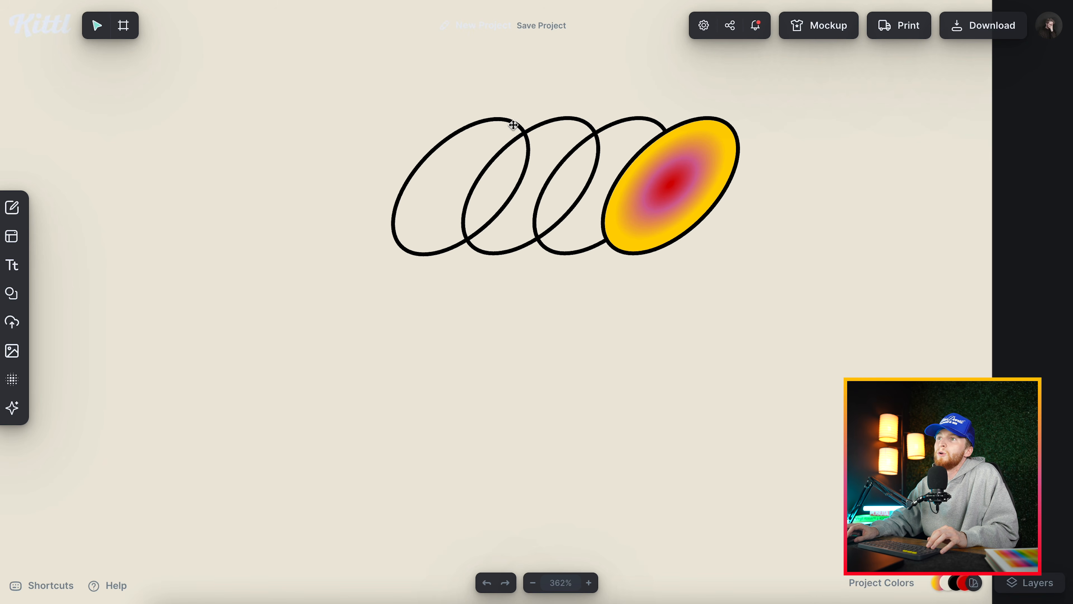
Examine poster 2's stacked ellipses and check the settings of the lowest outlined ellipse and the gradient-filled one.
{"action": "scroll", "coordinate": [330, 353], "scroll_direction": "down", "scroll_amount": 10}
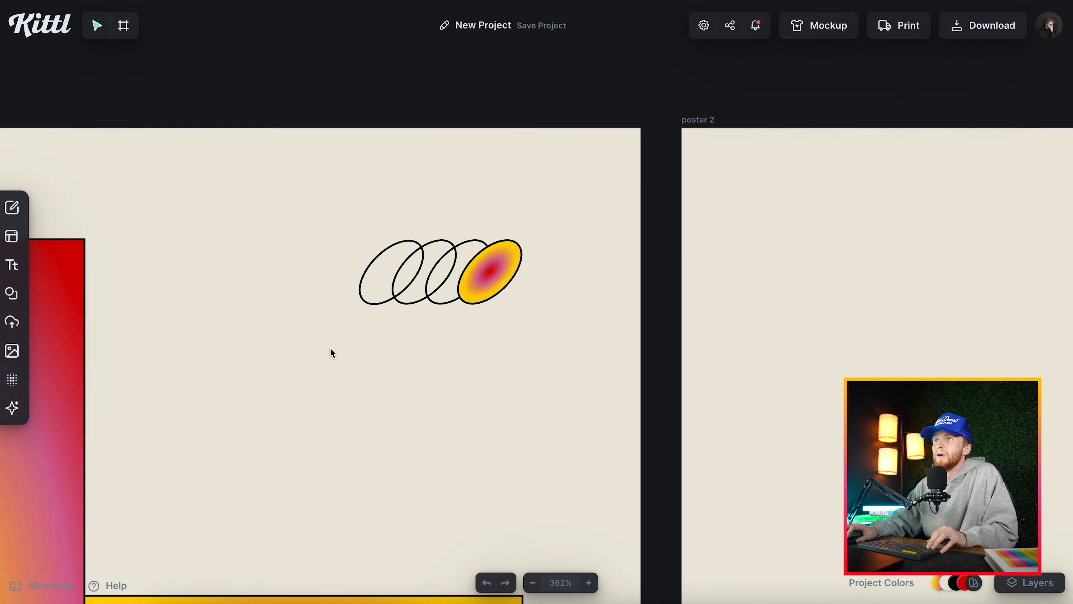
{"action": "scroll", "coordinate": [331, 353], "scroll_direction": "down", "scroll_amount": 7}
{"action": "scroll", "coordinate": [331, 353], "scroll_direction": "left", "scroll_amount": 4}
{"action": "scroll", "coordinate": [330, 353], "scroll_direction": "right", "scroll_amount": 6}
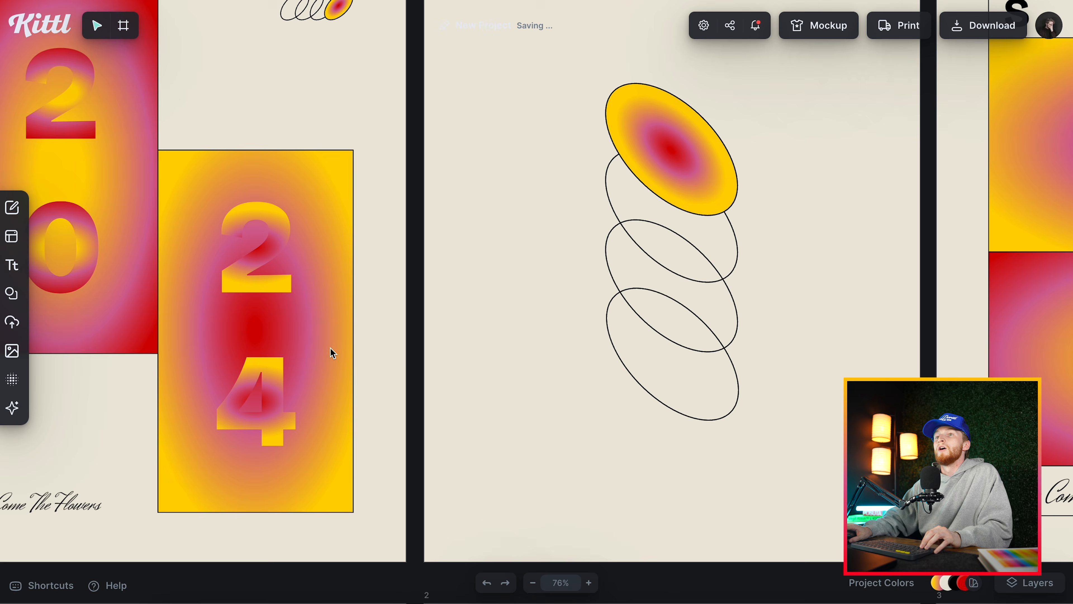
{"action": "scroll", "coordinate": [397, 381], "scroll_direction": "right", "scroll_amount": 2}
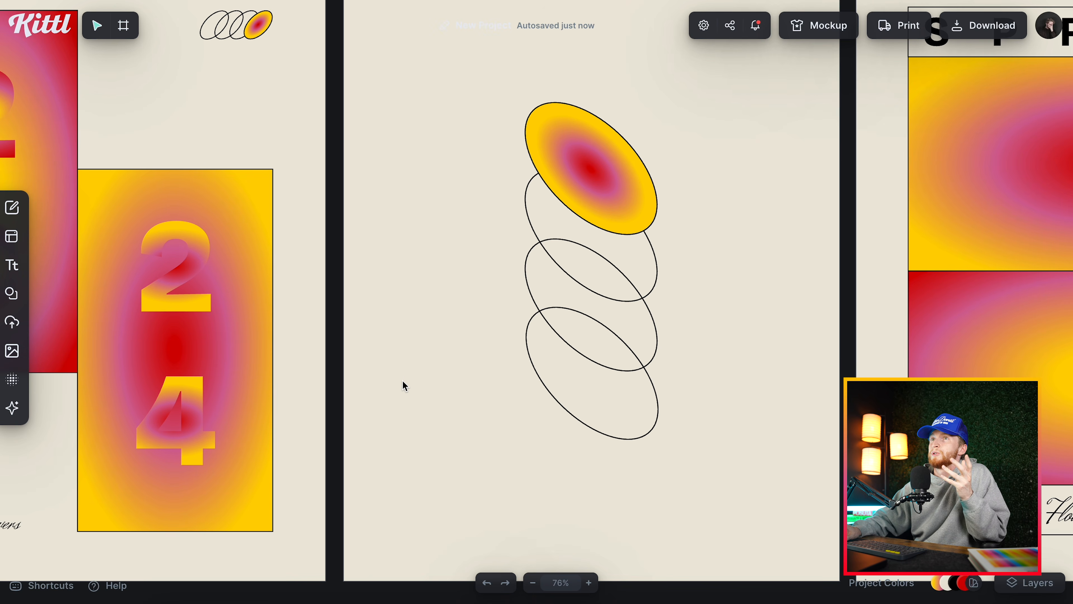
{"action": "scroll", "coordinate": [397, 380], "scroll_direction": "up", "scroll_amount": 1}
{"action": "scroll", "coordinate": [397, 381], "scroll_direction": "right", "scroll_amount": 1}
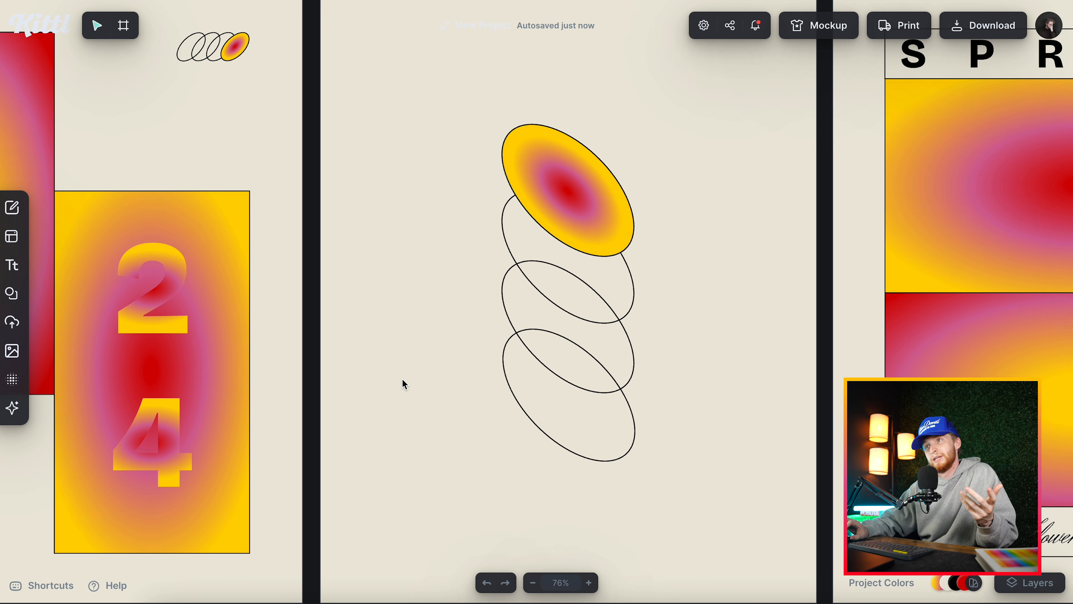
{"action": "left_click", "coordinate": [631, 416]}
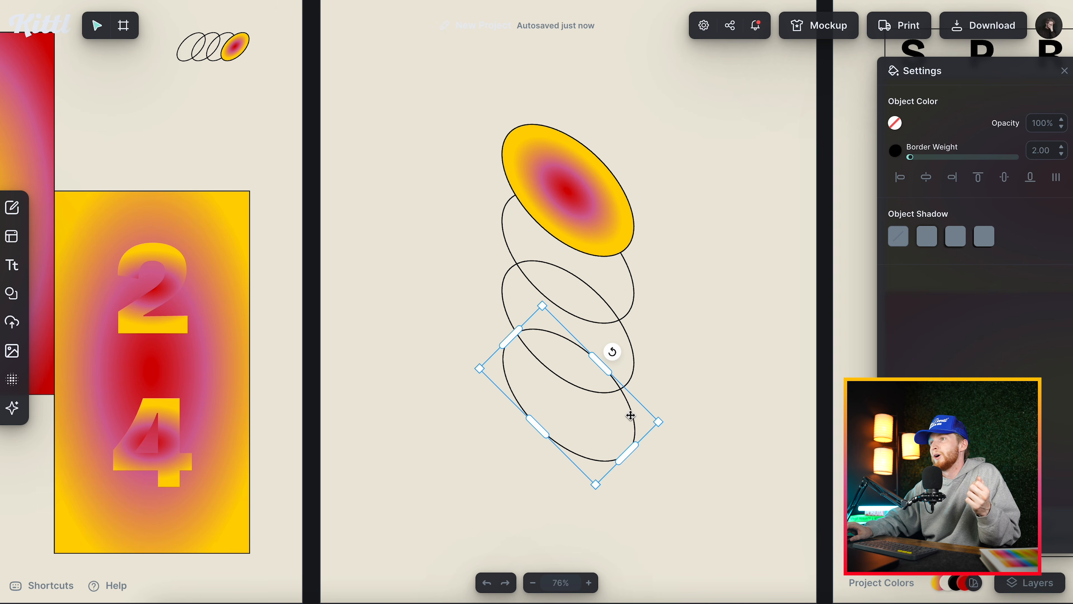
{"action": "left_click", "coordinate": [566, 196]}
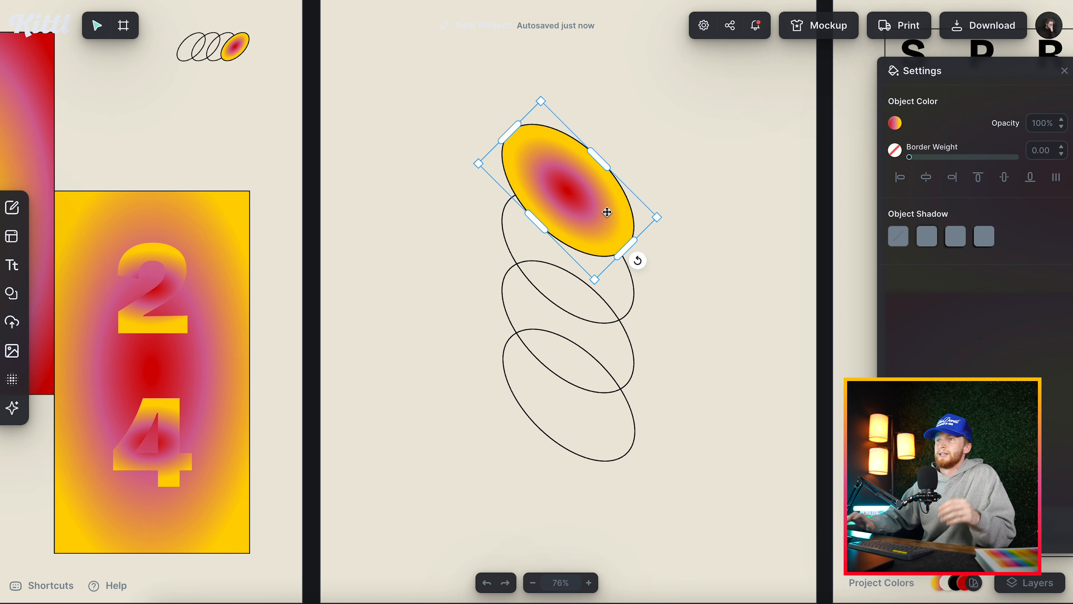
{"action": "scroll", "coordinate": [713, 353], "scroll_direction": "down", "scroll_amount": 2}
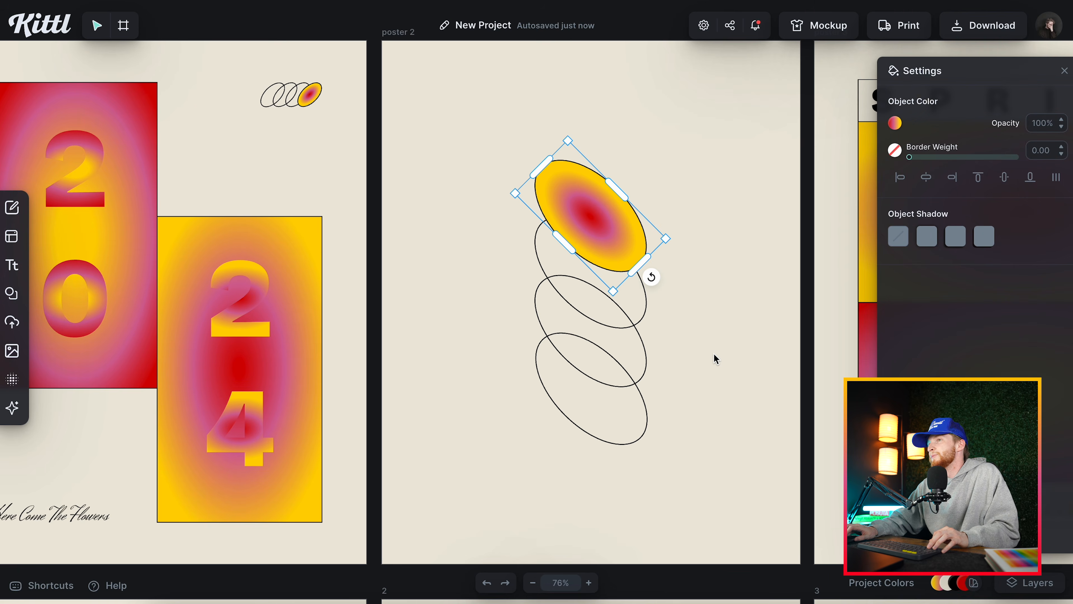
Try duplicating the gradient ellipse on poster 2 and the whole poster 2 artboard.
{"action": "scroll", "coordinate": [703, 350], "scroll_direction": "right", "scroll_amount": 2}
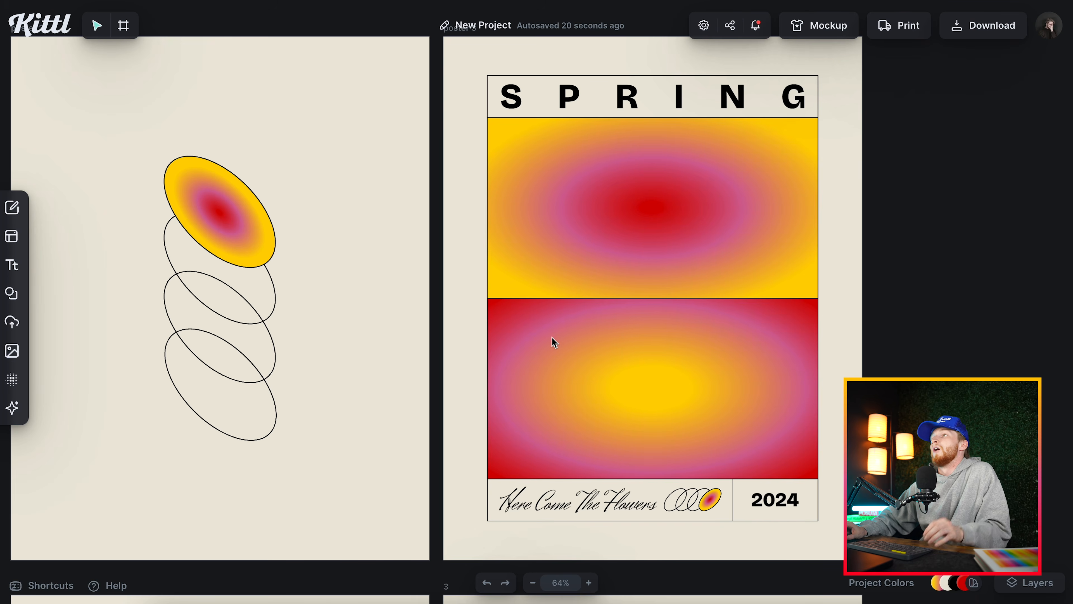
{"action": "scroll", "coordinate": [628, 275], "scroll_direction": "left", "scroll_amount": 3}
{"action": "scroll", "coordinate": [628, 275], "scroll_direction": "down", "scroll_amount": 2}
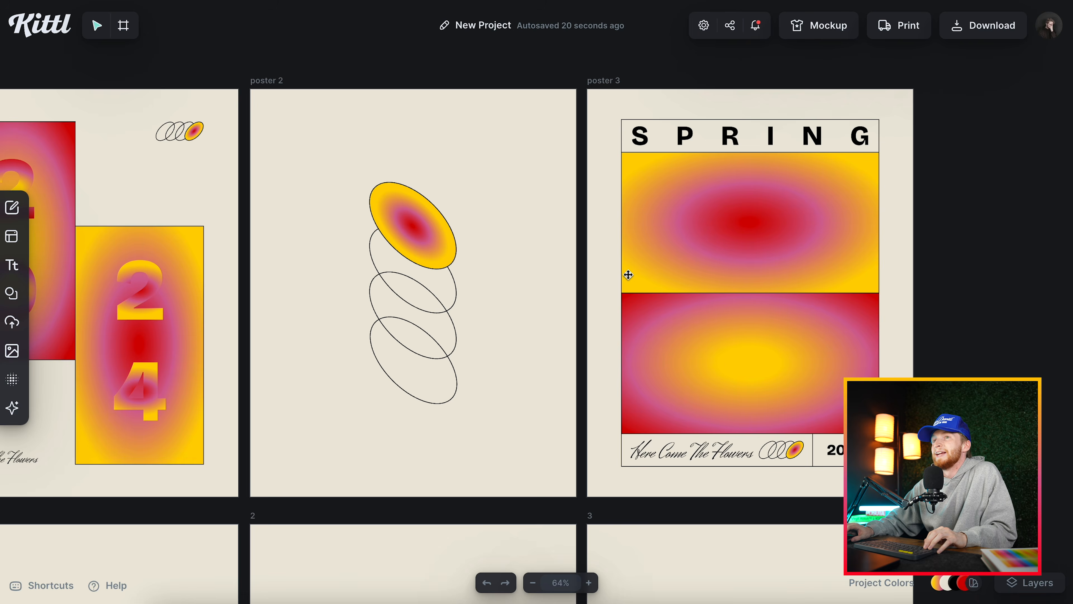
{"action": "scroll", "coordinate": [628, 275], "scroll_direction": "left", "scroll_amount": 3}
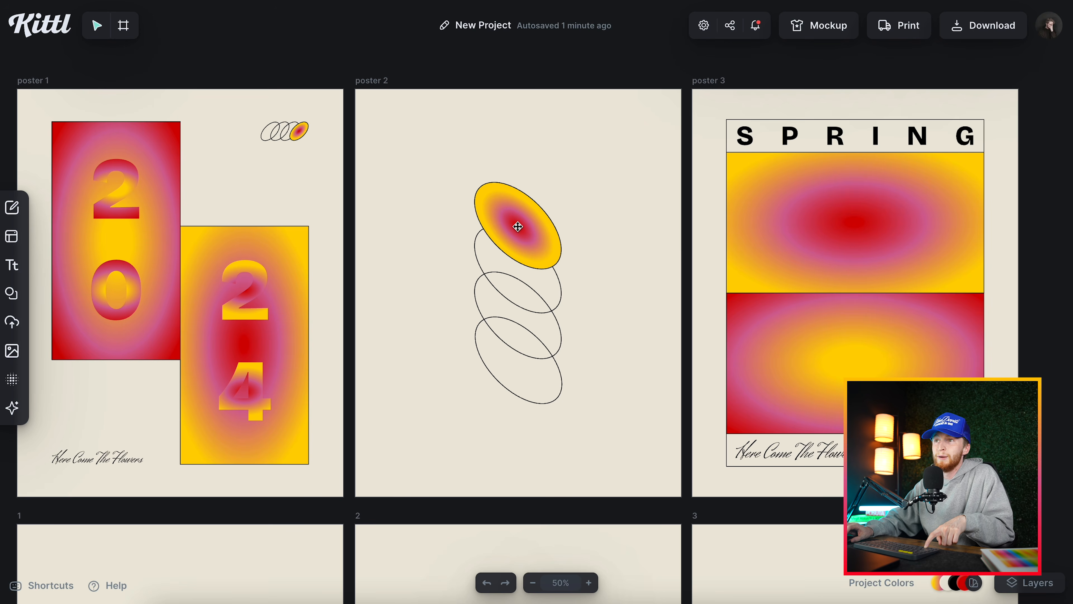
{"action": "left_click", "coordinate": [518, 227]}
{"action": "left_click_drag", "start_coordinate": [519, 227], "coordinate": [629, 231]}
{"action": "key", "text": "Delete"}
{"action": "left_click_drag", "start_coordinate": [388, 83], "coordinate": [388, 60]}
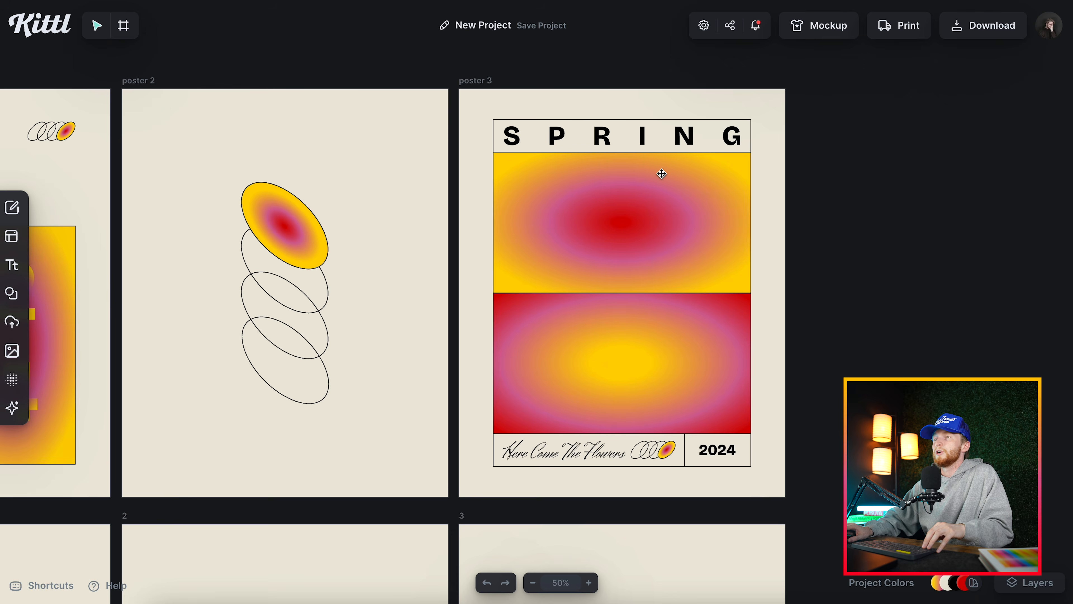
Ungroup poster 3's layout and select the black-bordered rectangle behind the Here Come The Flowers footer.
{"action": "scroll", "coordinate": [661, 173], "scroll_direction": "up", "scroll_amount": 4}
{"action": "scroll", "coordinate": [660, 174], "scroll_direction": "down", "scroll_amount": 1}
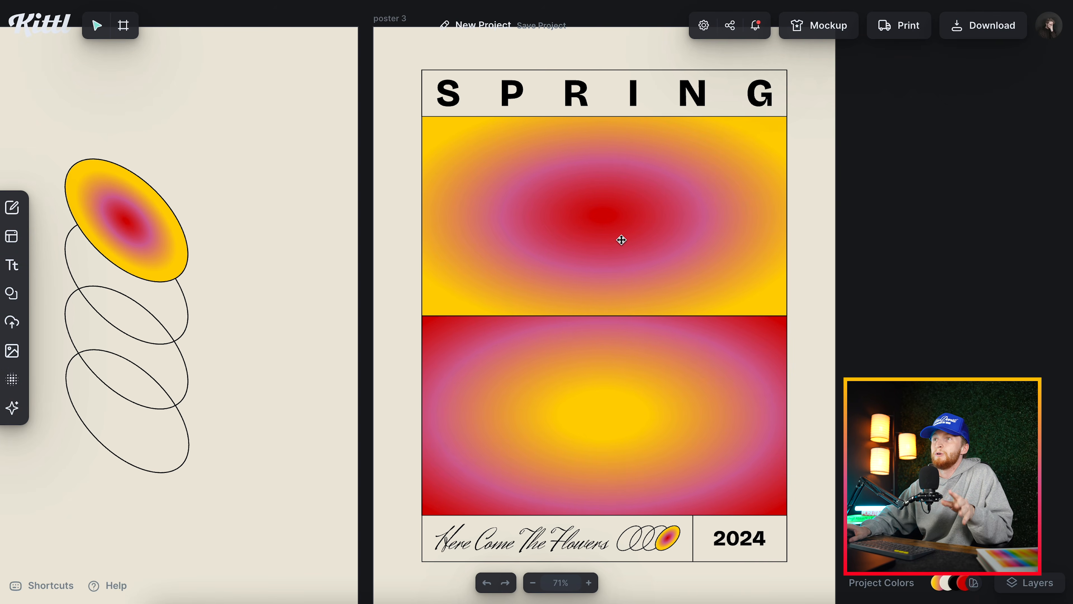
{"action": "scroll", "coordinate": [563, 300], "scroll_direction": "left", "scroll_amount": 10}
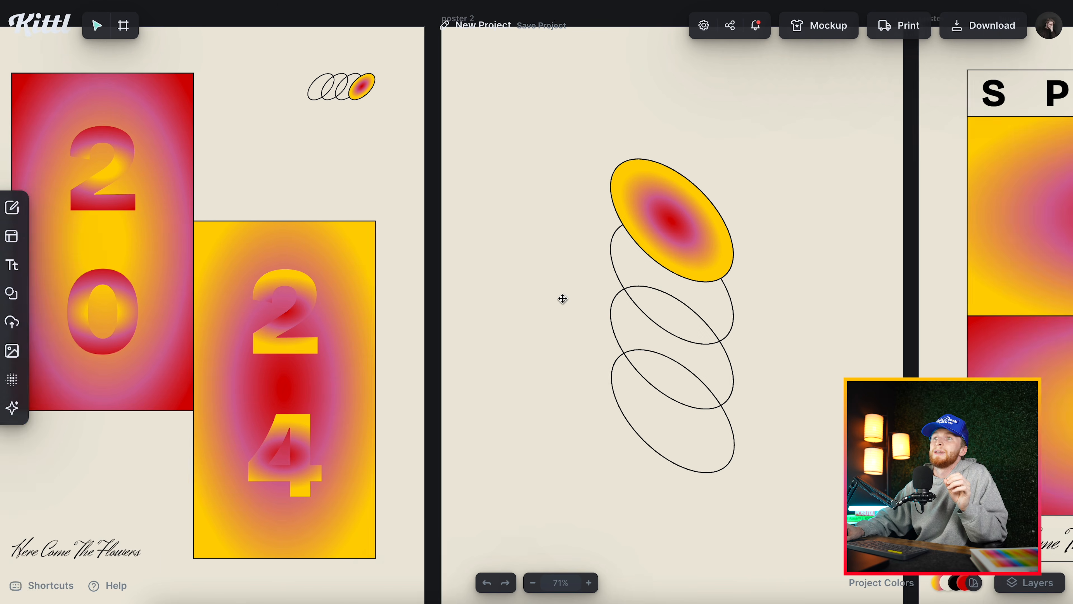
{"action": "scroll", "coordinate": [403, 317], "scroll_direction": "right", "scroll_amount": 12}
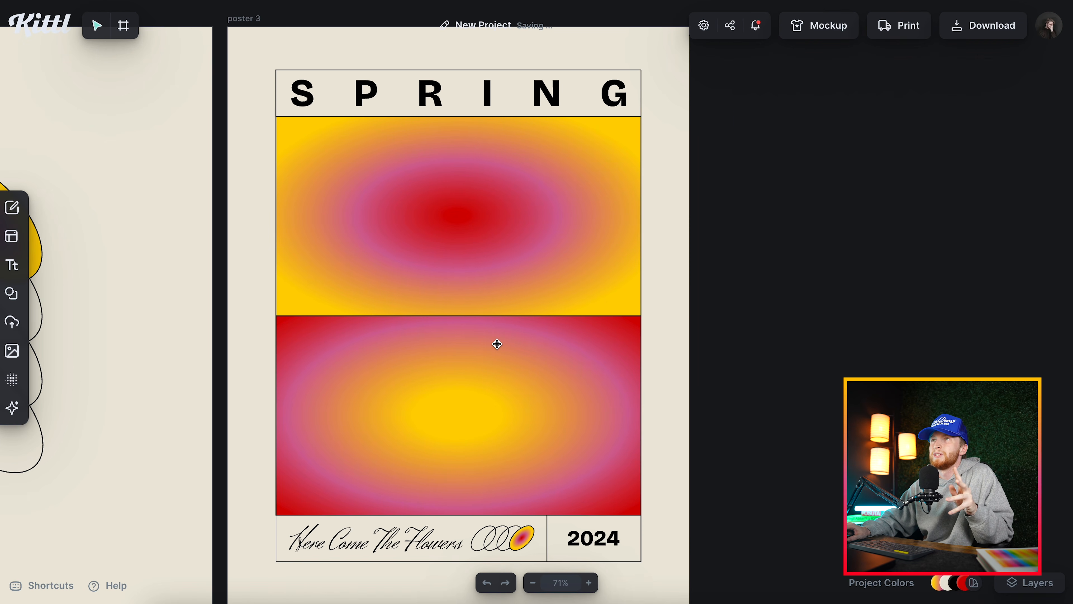
{"action": "scroll", "coordinate": [497, 344], "scroll_direction": "left", "scroll_amount": 2}
{"action": "left_click", "coordinate": [388, 71]}
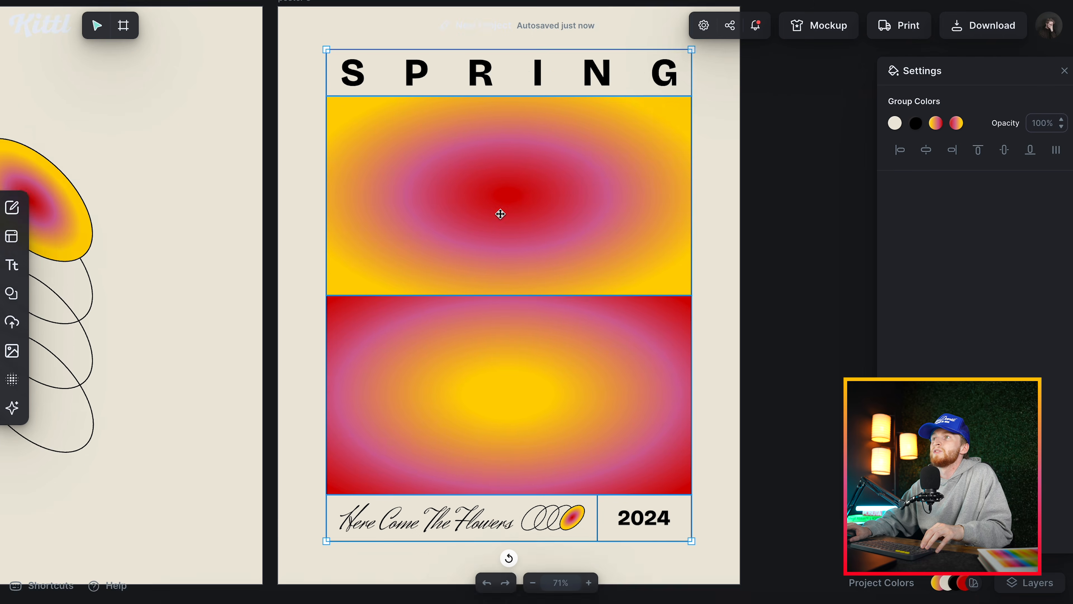
{"action": "scroll", "coordinate": [507, 233], "scroll_direction": "down", "scroll_amount": 2}
{"action": "key", "text": "Escape"}
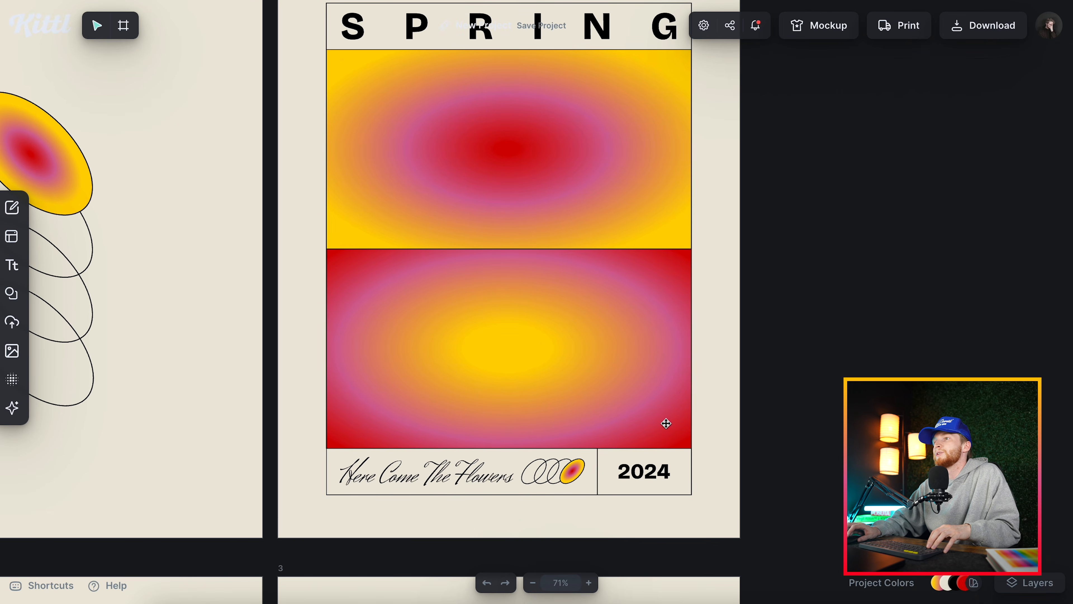
{"action": "left_click", "coordinate": [692, 481]}
{"action": "left_click", "coordinate": [578, 496]}
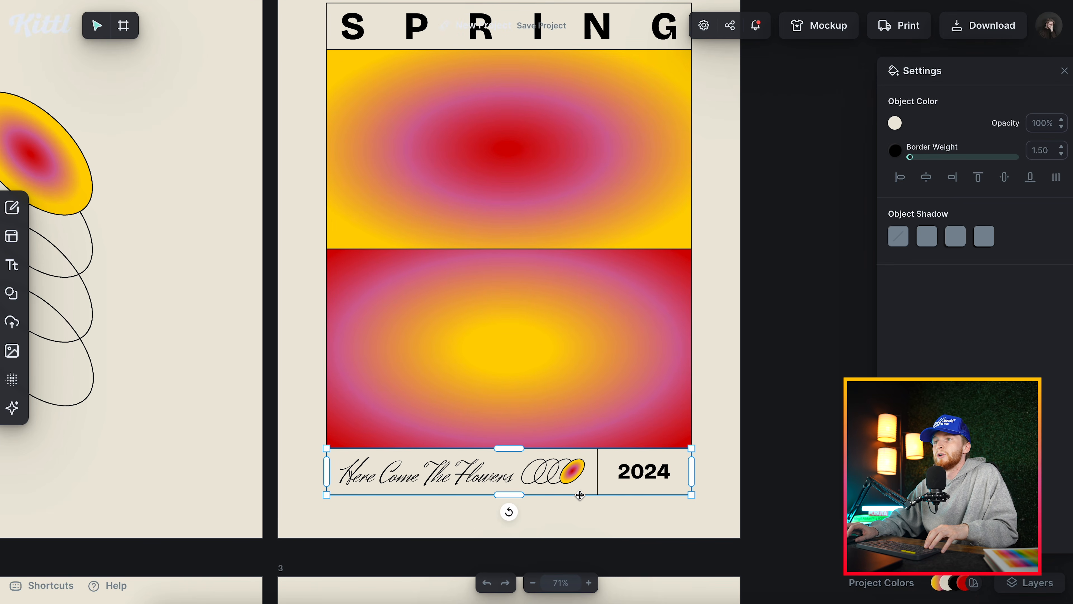
Add a basic square over poster 3's gradient panels and remove its fill color.
{"action": "left_click", "coordinate": [11, 292]}
{"action": "left_click", "coordinate": [72, 330]}
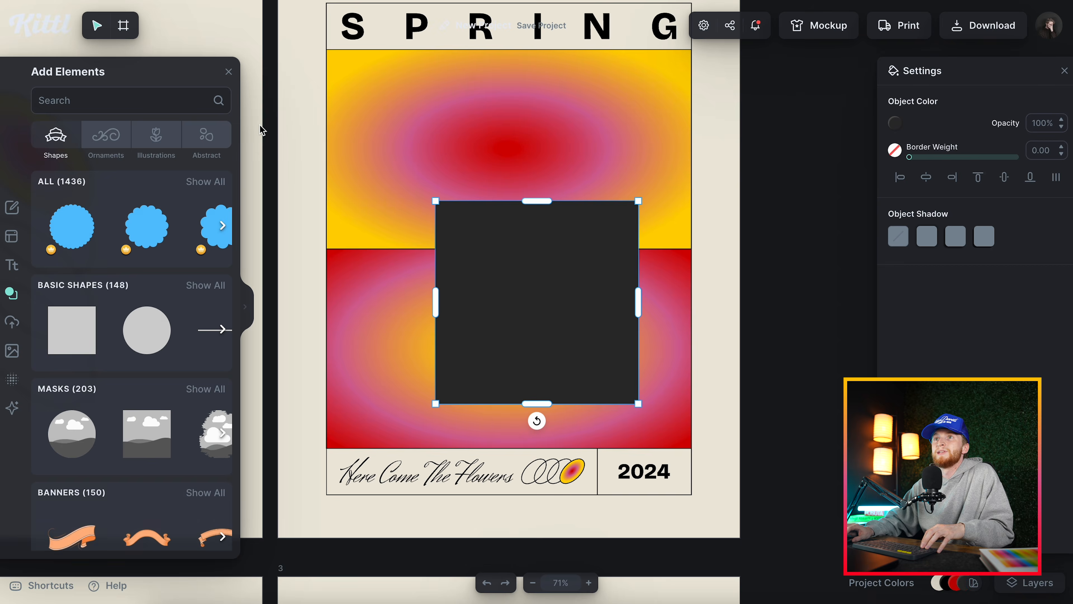
{"action": "left_click", "coordinate": [228, 72]}
{"action": "left_click", "coordinate": [895, 123]}
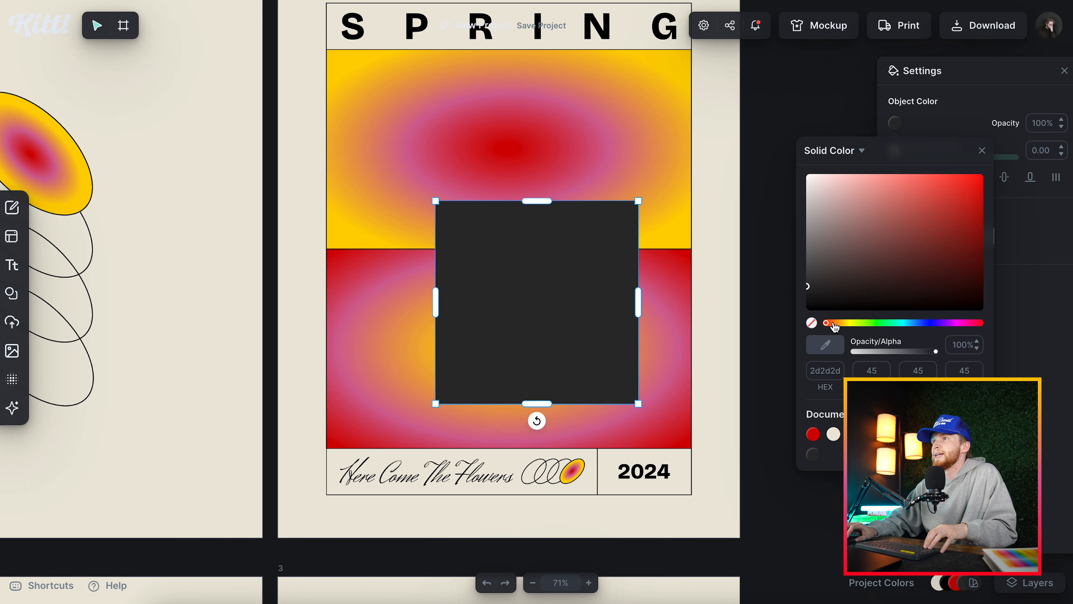
{"action": "left_click", "coordinate": [812, 323]}
{"action": "left_click", "coordinate": [983, 151]}
Give the unfilled square a thin black border and delete the square from poster 3.
{"action": "left_click", "coordinate": [895, 150]}
{"action": "left_click", "coordinate": [982, 178]}
{"action": "left_click_drag", "start_coordinate": [909, 157], "coordinate": [912, 156]}
{"action": "left_click", "coordinate": [733, 266]}
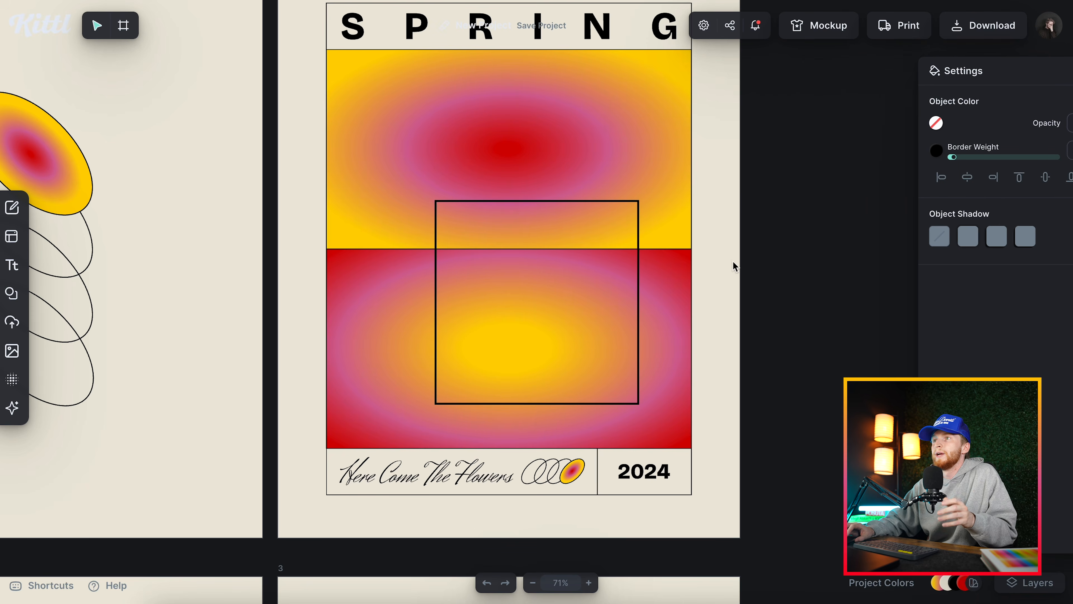
{"action": "left_click", "coordinate": [640, 298]}
{"action": "key", "text": "Delete"}
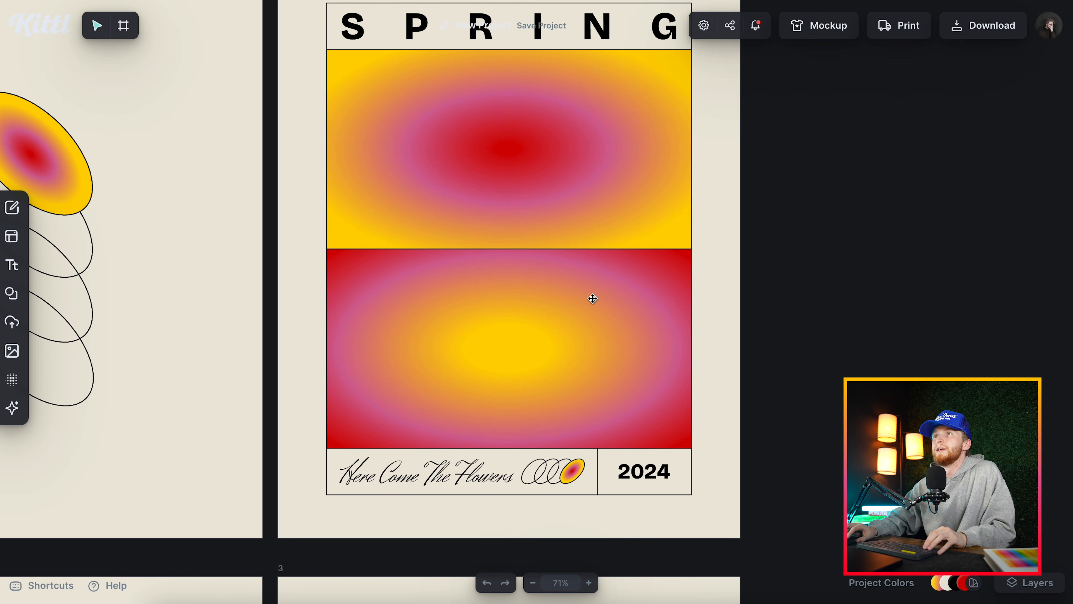
Check the text settings of poster 3's SPRING title and its 2024 footer text.
{"action": "scroll", "coordinate": [588, 307], "scroll_direction": "up", "scroll_amount": 1}
{"action": "left_click", "coordinate": [599, 54]}
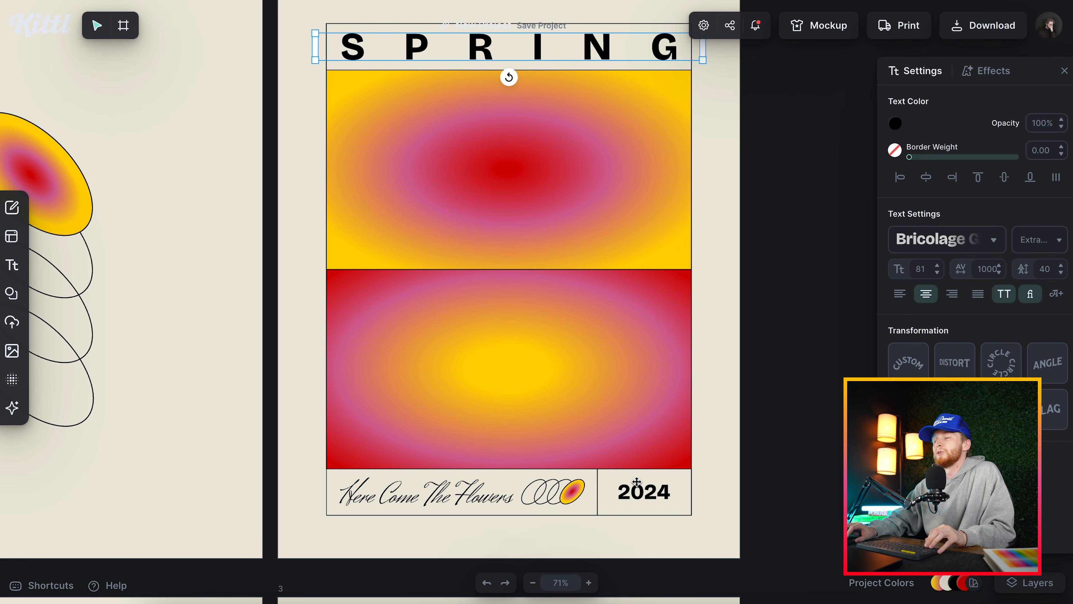
{"action": "left_click", "coordinate": [642, 501]}
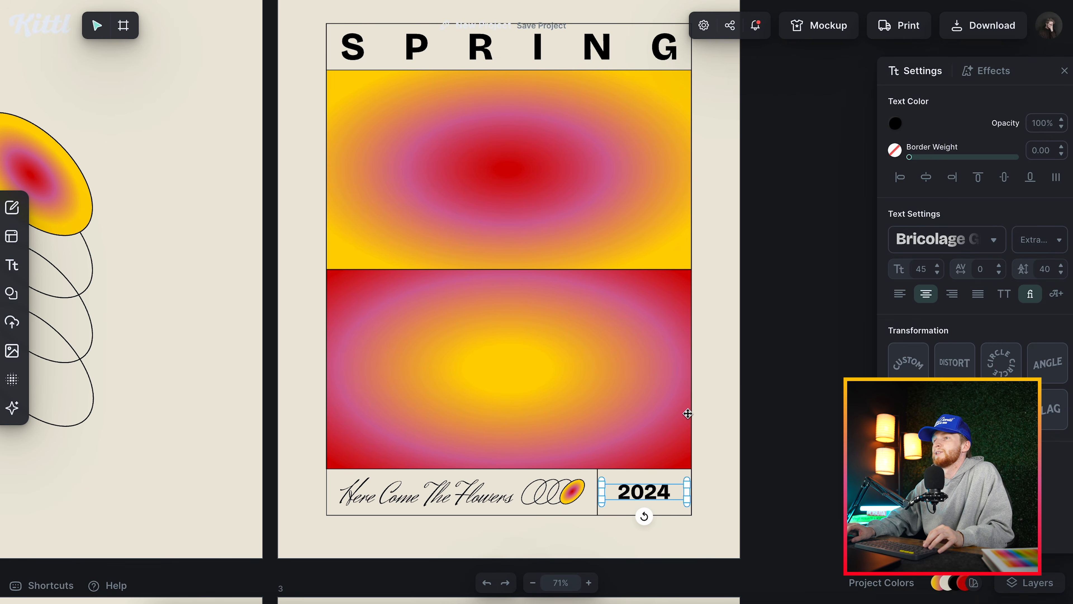
{"action": "left_click", "coordinate": [726, 386]}
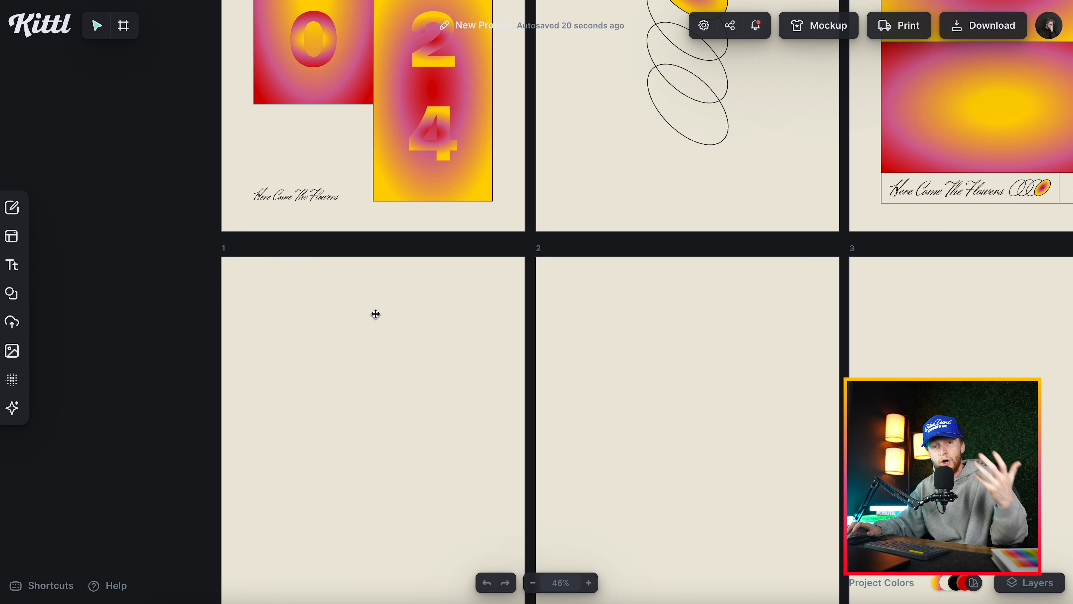
Add the square radial-gradient element from the basic shapes to the blank artboards.
{"action": "scroll", "coordinate": [376, 313], "scroll_direction": "down", "scroll_amount": 2}
{"action": "scroll", "coordinate": [388, 321], "scroll_direction": "up", "scroll_amount": 3}
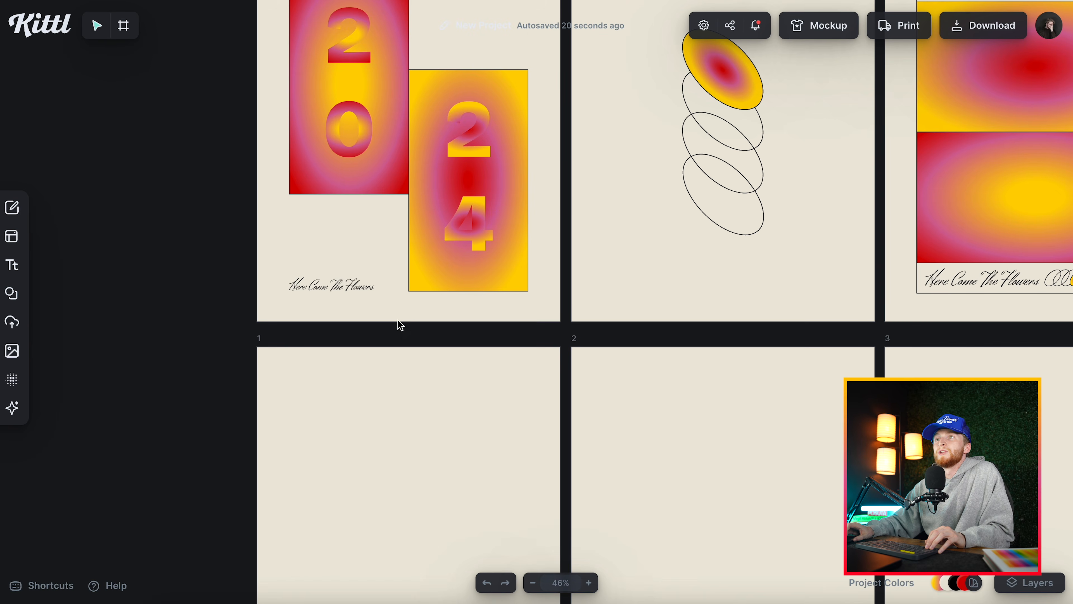
{"action": "scroll", "coordinate": [401, 326], "scroll_direction": "down", "scroll_amount": 5}
{"action": "left_click", "coordinate": [12, 293]}
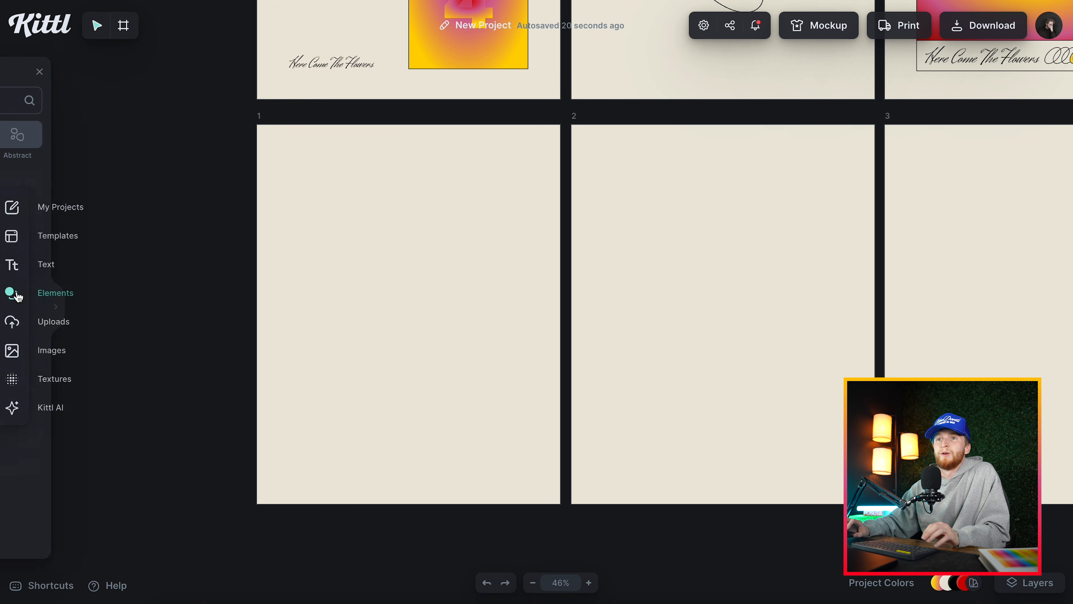
{"action": "left_click", "coordinate": [205, 285]}
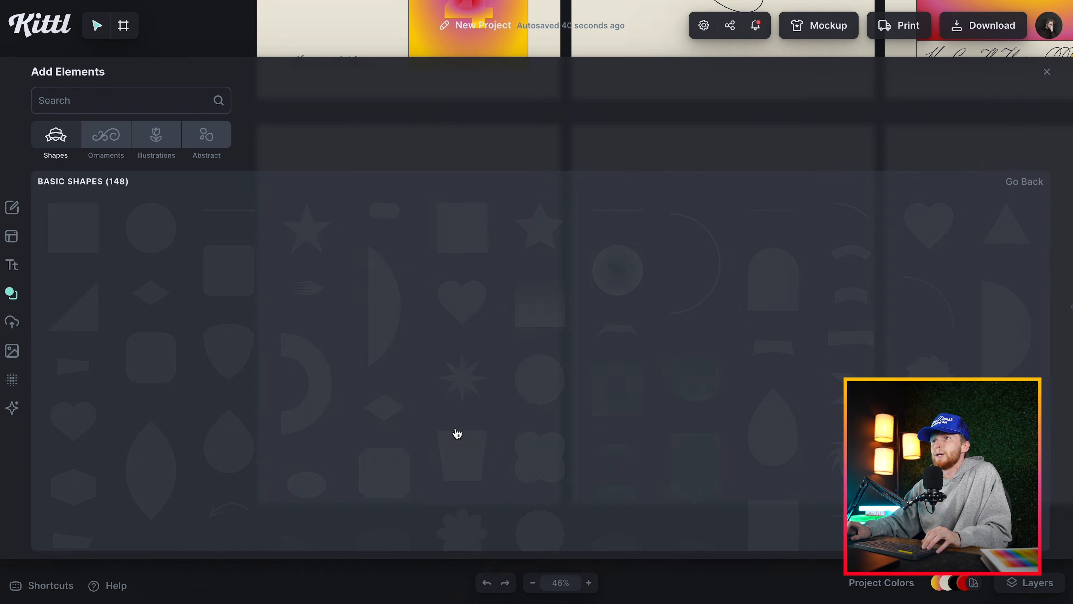
{"action": "scroll", "coordinate": [458, 432], "scroll_direction": "down", "scroll_amount": 1}
{"action": "left_click", "coordinate": [643, 352]}
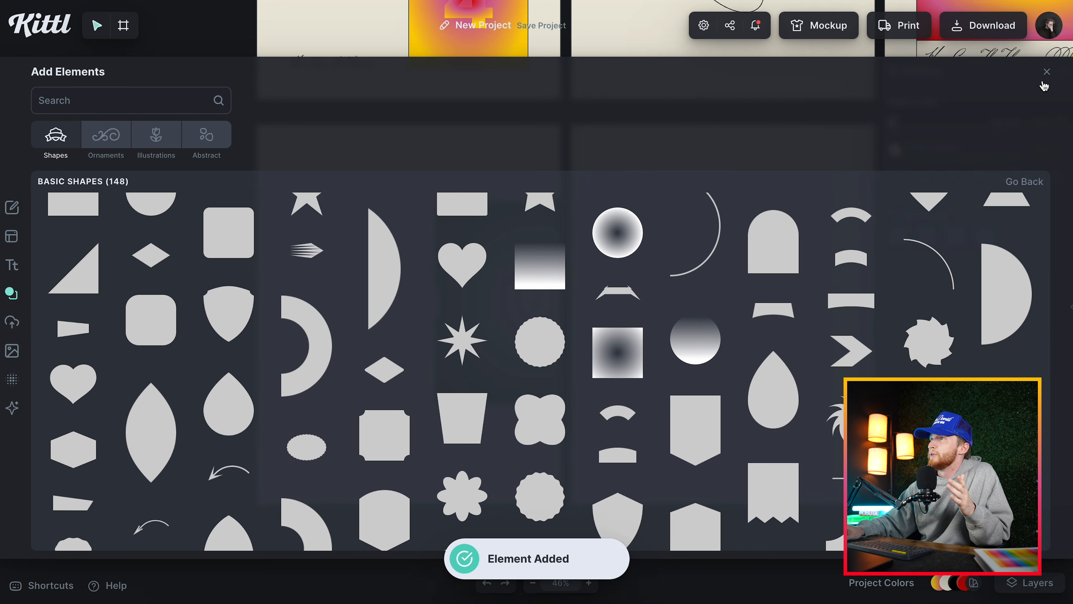
{"action": "left_click", "coordinate": [1047, 72]}
Resize the radial-gradient square to match poster 1's red-edged panel and place it in the same position on artboard 1.
{"action": "left_click_drag", "start_coordinate": [543, 311], "coordinate": [405, 312]}
{"action": "left_click_drag", "start_coordinate": [511, 307], "coordinate": [424, 310]}
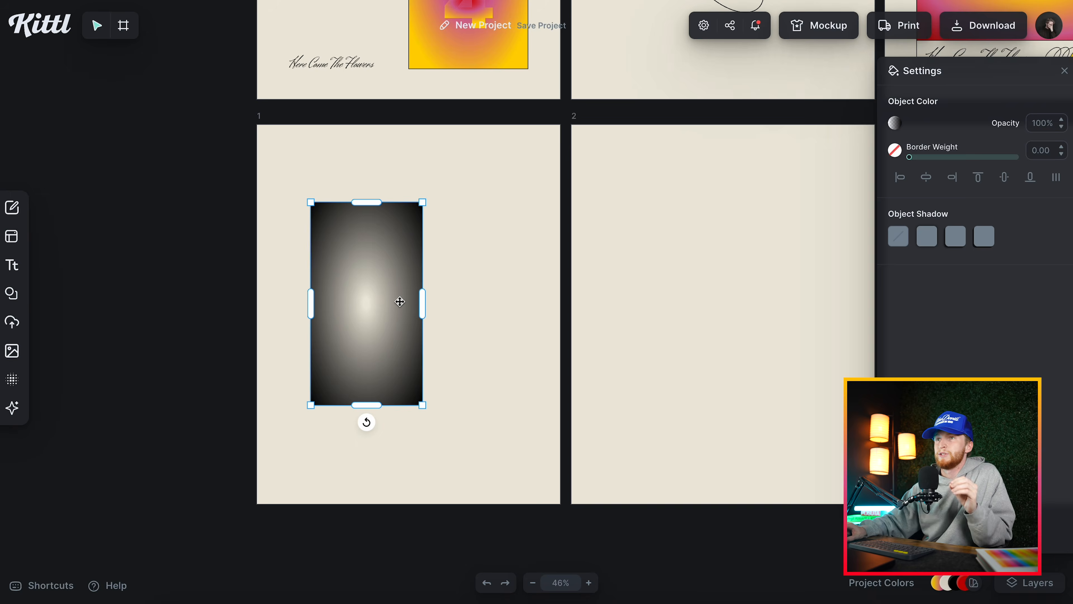
{"action": "left_click_drag", "start_coordinate": [383, 302], "coordinate": [362, 264]}
{"action": "scroll", "coordinate": [338, 472], "scroll_direction": "up", "scroll_amount": 5}
{"action": "left_click_drag", "start_coordinate": [338, 472], "coordinate": [368, 217]}
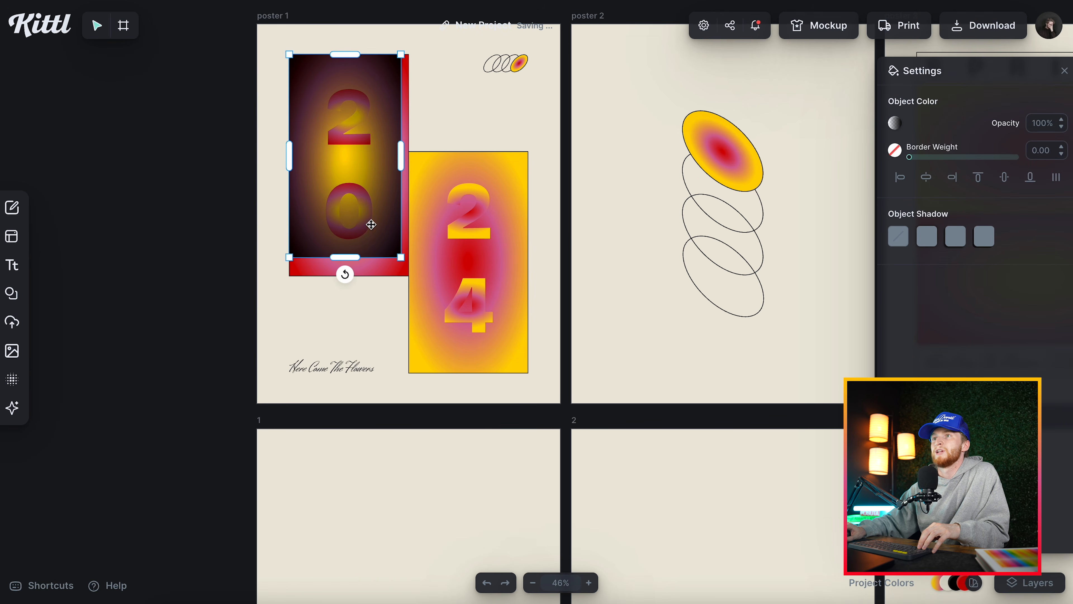
{"action": "left_click_drag", "start_coordinate": [402, 257], "coordinate": [411, 275]}
{"action": "left_click_drag", "start_coordinate": [412, 161], "coordinate": [394, 520]}
{"action": "scroll", "coordinate": [383, 433], "scroll_direction": "down", "scroll_amount": 4}
{"action": "left_click_drag", "start_coordinate": [376, 347], "coordinate": [375, 391]}
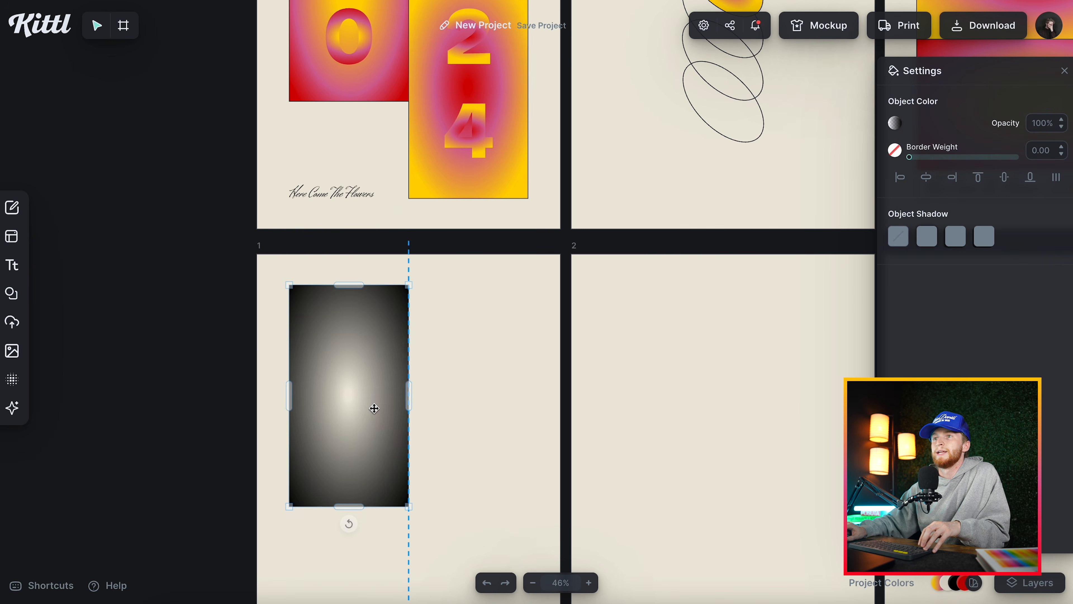
Change the outer gradient stop of artboard 1's rectangle to bright red ff0000.
{"action": "scroll", "coordinate": [438, 365], "scroll_direction": "down", "scroll_amount": 3}
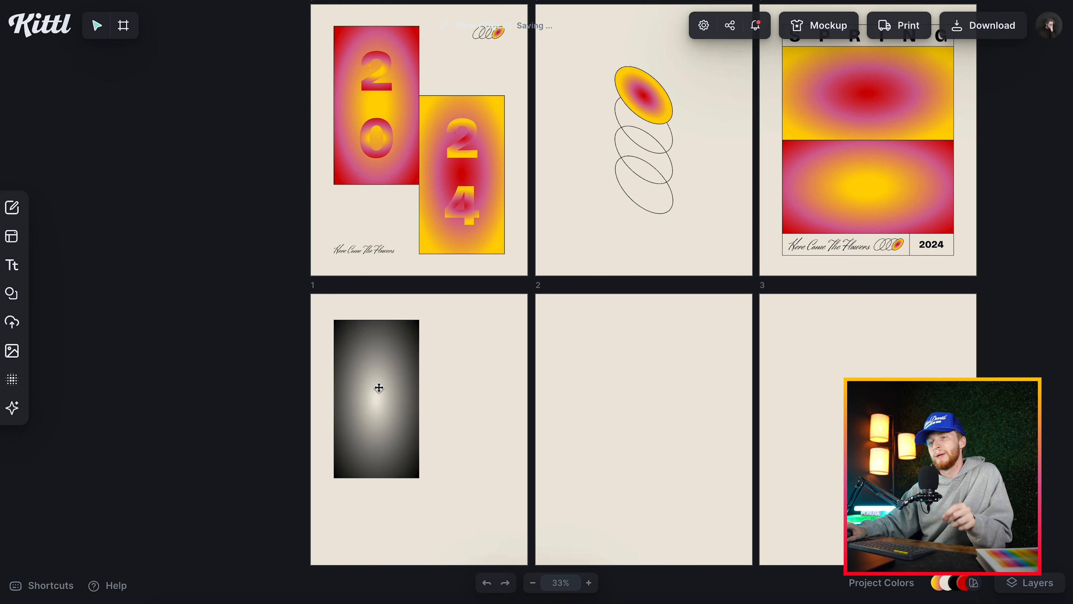
{"action": "left_click", "coordinate": [378, 388]}
{"action": "left_click", "coordinate": [893, 127]}
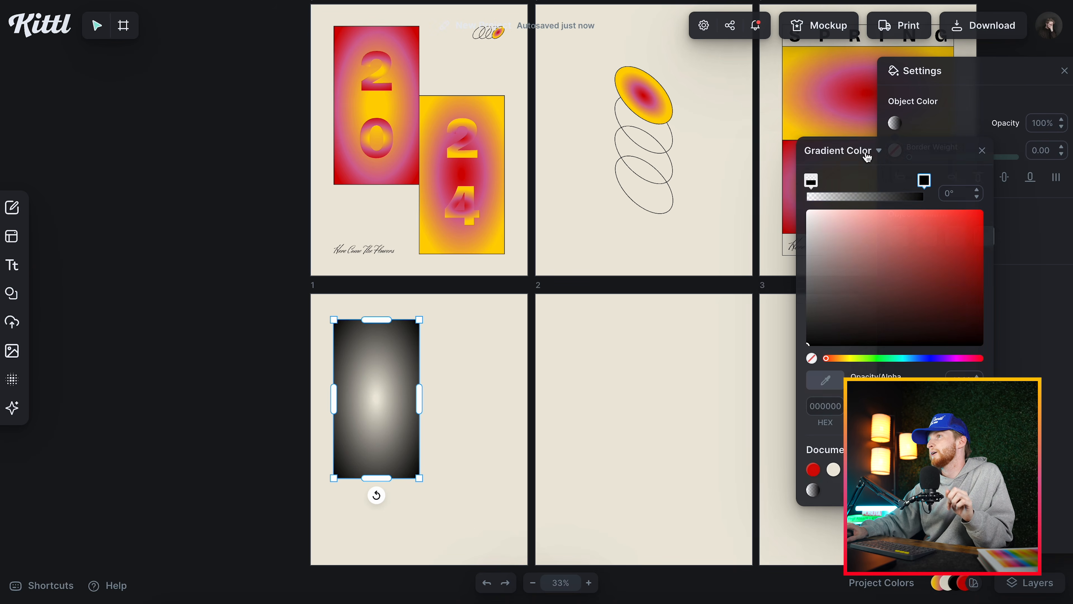
{"action": "left_click_drag", "start_coordinate": [893, 346], "coordinate": [1007, 179]}
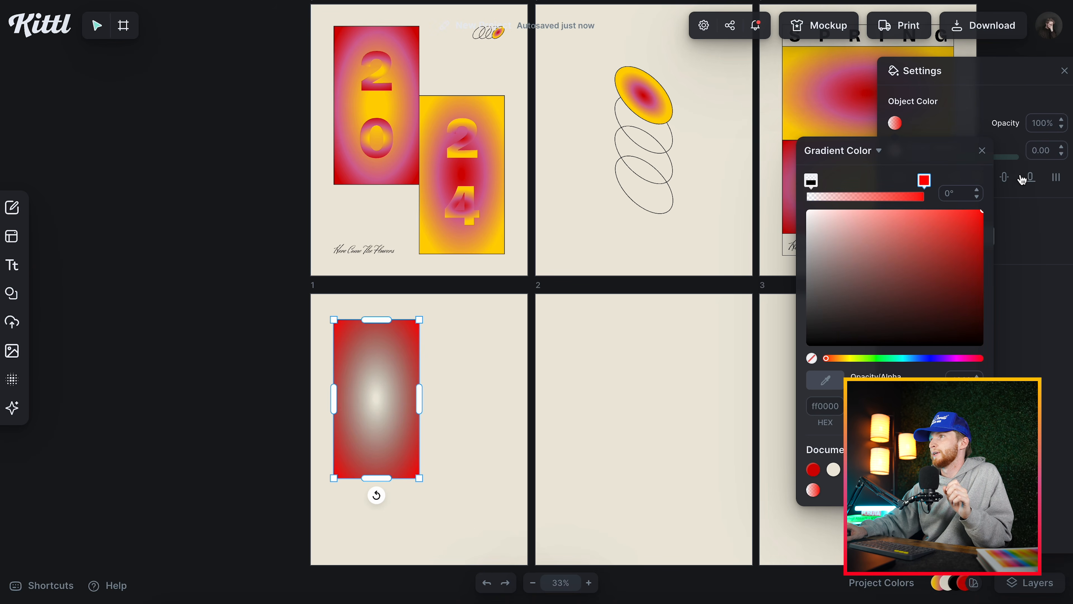
Add a gradient stop near the red end, color it magenta c332b2 and set its opacity to 100%.
{"action": "left_click", "coordinate": [890, 196]}
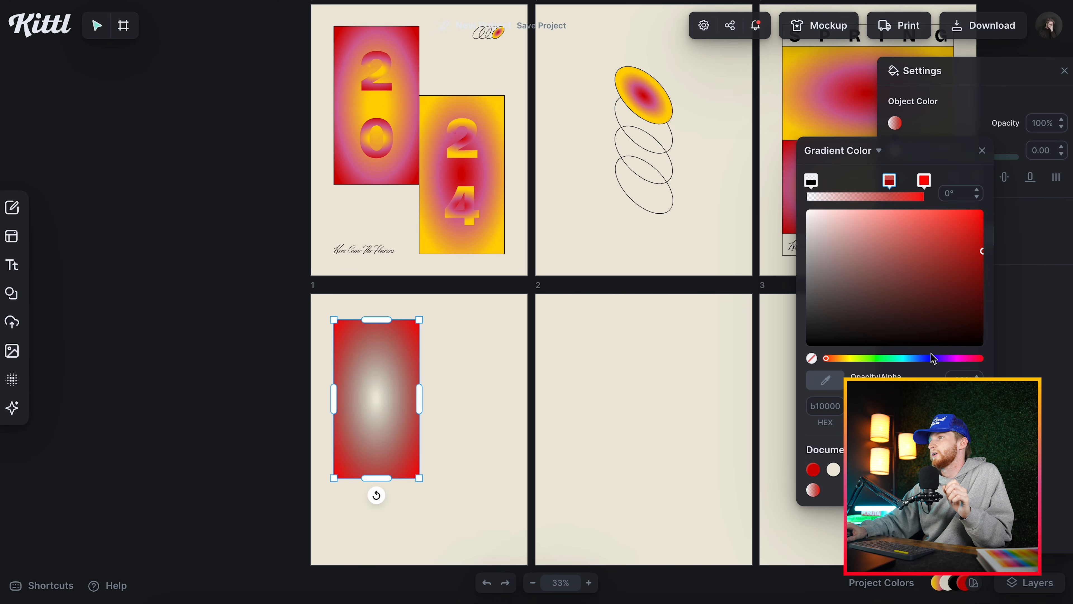
{"action": "left_click", "coordinate": [950, 358]}
{"action": "left_click_drag", "start_coordinate": [953, 364], "coordinate": [958, 364]}
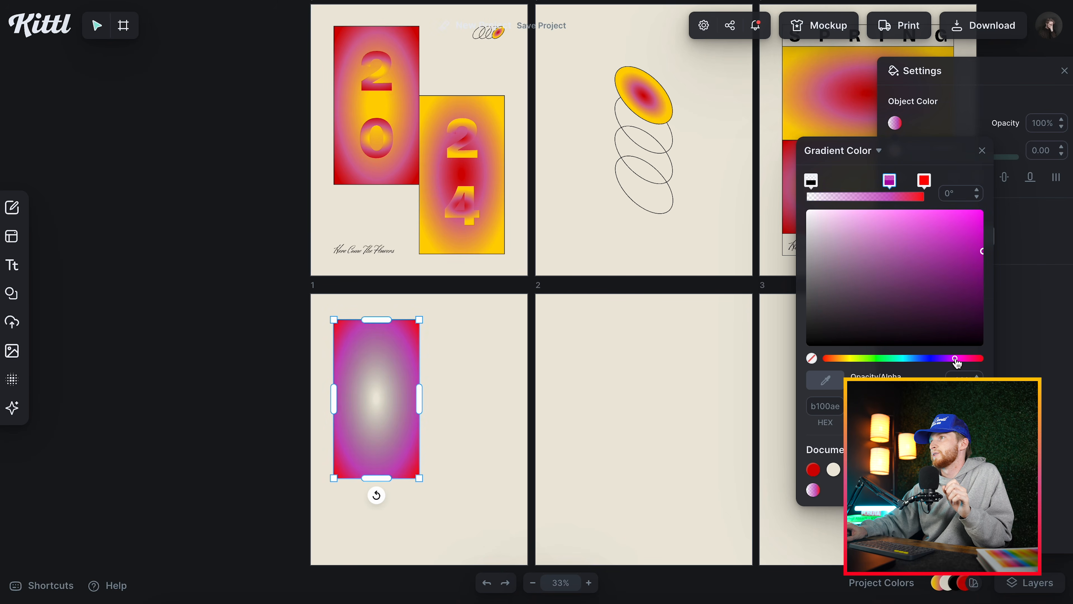
{"action": "left_click_drag", "start_coordinate": [974, 226], "coordinate": [941, 246]}
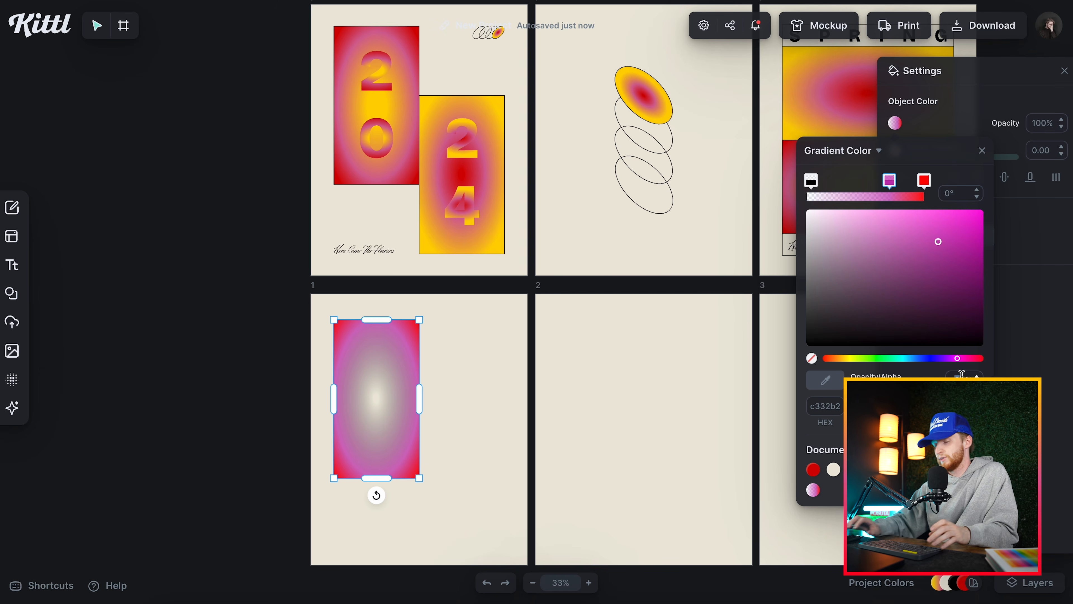
{"action": "type", "text": "100"}
{"action": "key", "text": "Return"}
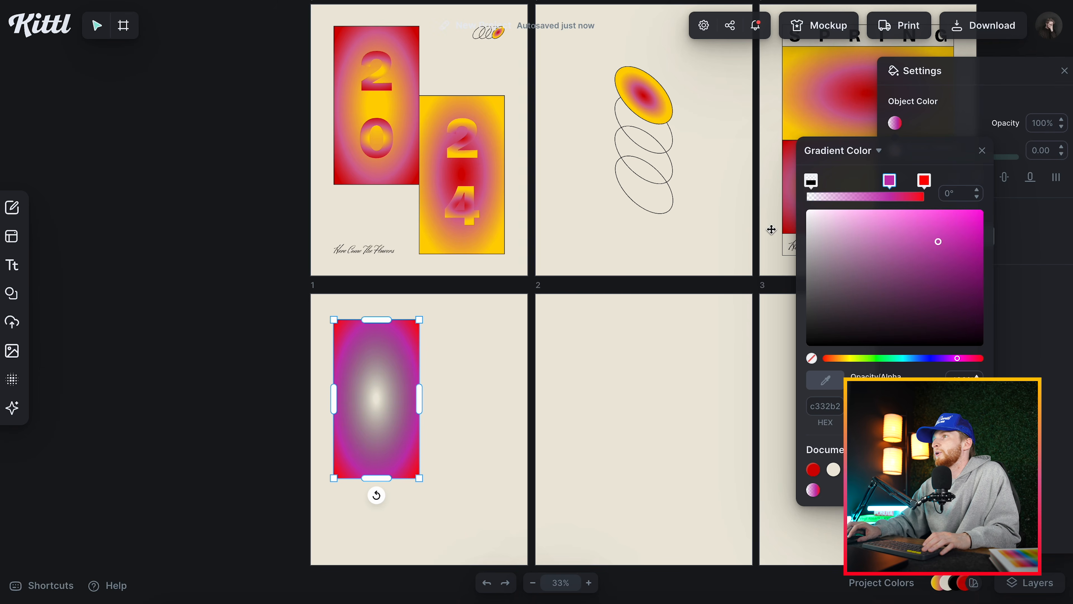
Set the gradient's center stop to 100% opacity at the start of the ramp and color it golden yellow.
{"action": "left_click", "coordinate": [812, 180]}
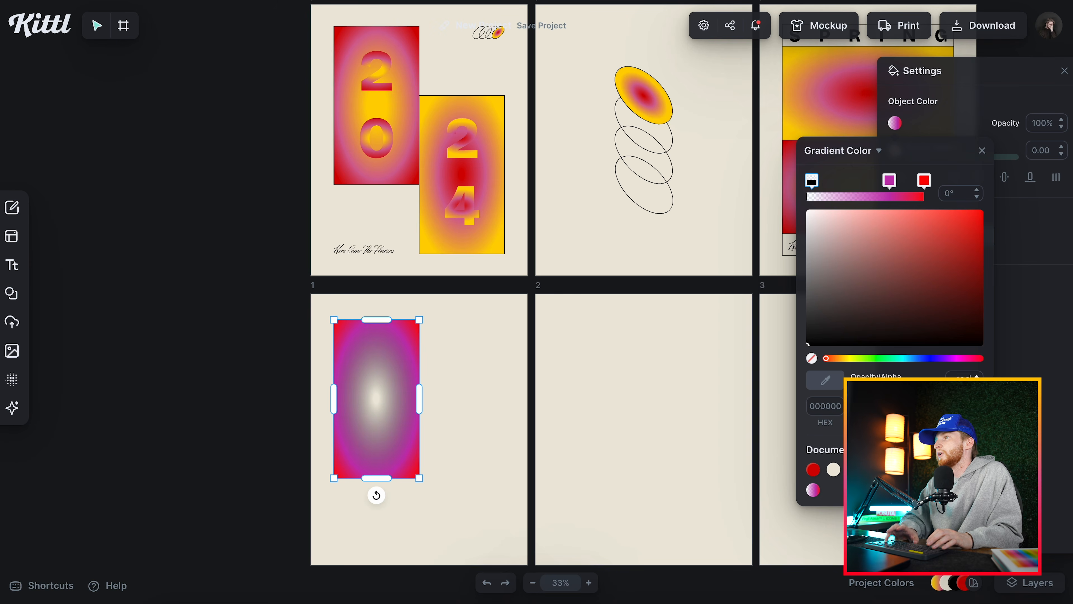
{"action": "type", "text": "100"}
{"action": "key", "text": "Return"}
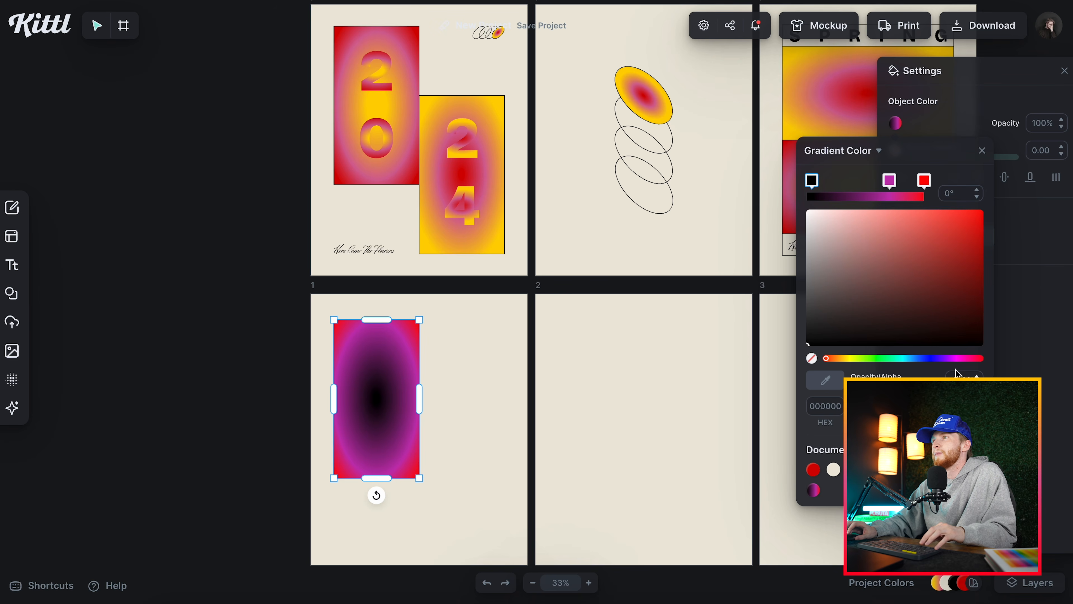
{"action": "left_click_drag", "start_coordinate": [820, 189], "coordinate": [813, 188]}
{"action": "left_click", "coordinate": [850, 359]}
{"action": "left_click_drag", "start_coordinate": [851, 360], "coordinate": [845, 359]}
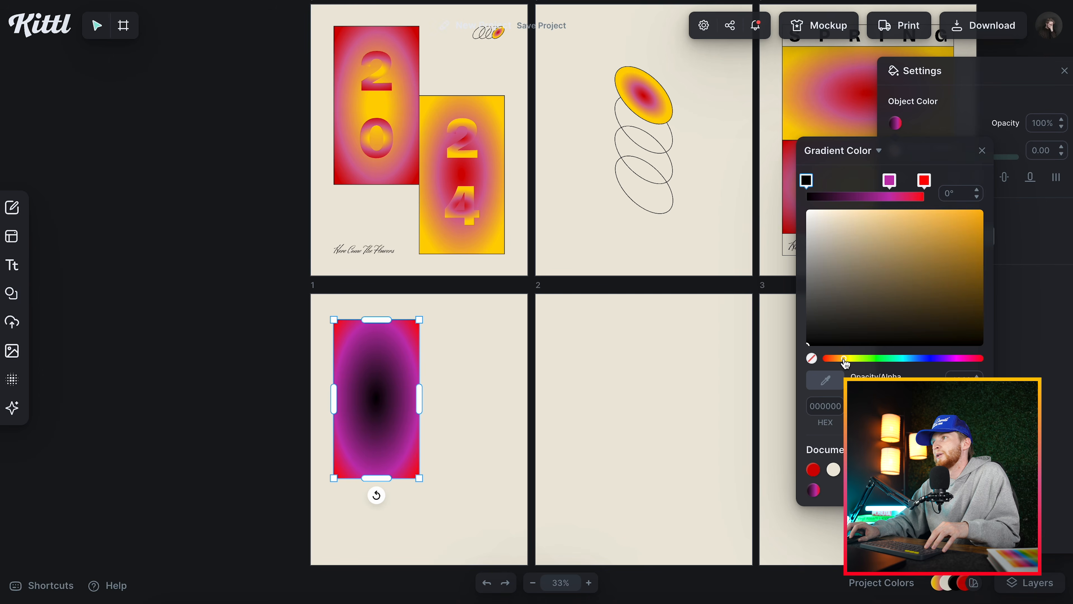
{"action": "left_click", "coordinate": [817, 220]}
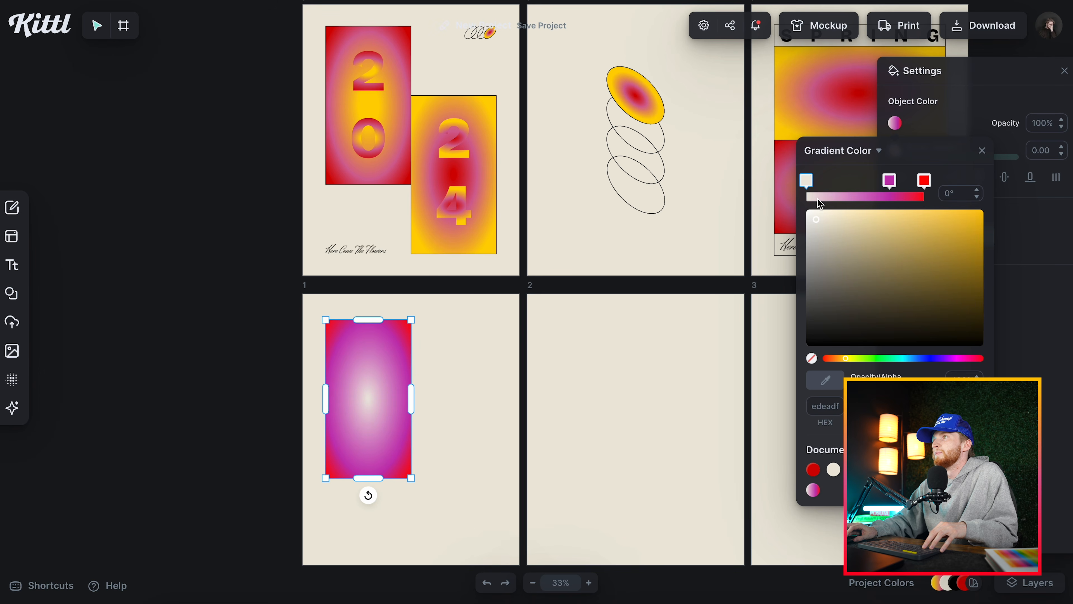
{"action": "left_click_drag", "start_coordinate": [839, 231], "coordinate": [992, 185]}
Reposition the three gradient stops to enlarge the yellow center, with the middle stop pink d469b1 and the outer stop ff0000.
{"action": "left_click_drag", "start_coordinate": [806, 181], "coordinate": [820, 181]}
{"action": "left_click_drag", "start_coordinate": [890, 182], "coordinate": [918, 188]}
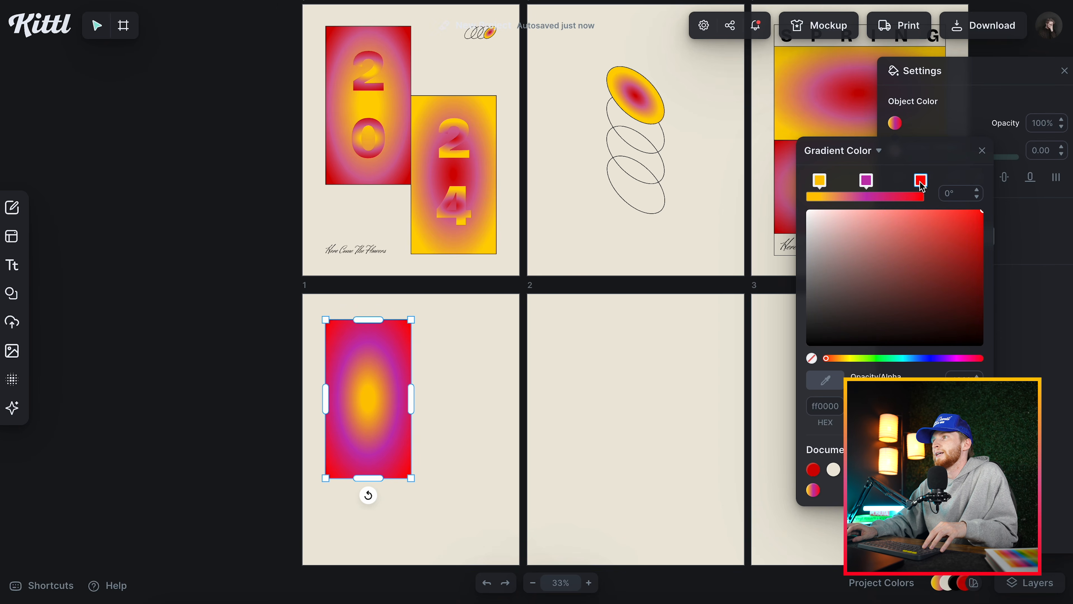
{"action": "left_click", "coordinate": [867, 186]}
{"action": "left_click_drag", "start_coordinate": [958, 363], "coordinate": [963, 362]}
{"action": "left_click_drag", "start_coordinate": [820, 183], "coordinate": [871, 181]}
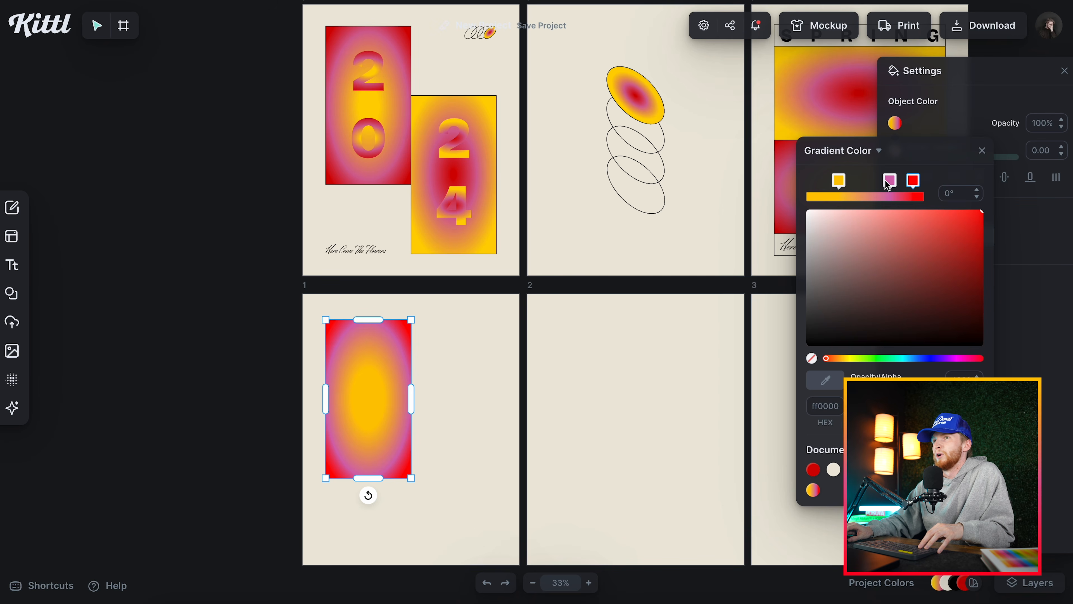
{"action": "left_click_drag", "start_coordinate": [889, 185], "coordinate": [886, 186]}
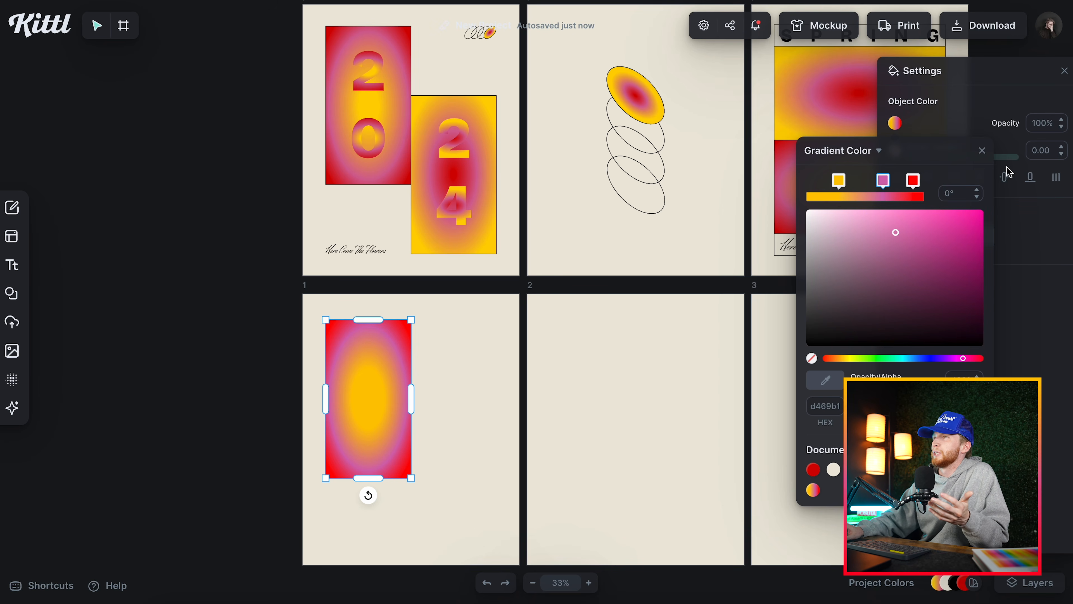
Give artboard 1's gradient rectangle a black border with a weight of 2.
{"action": "left_click", "coordinate": [982, 150]}
{"action": "left_click", "coordinate": [895, 150]}
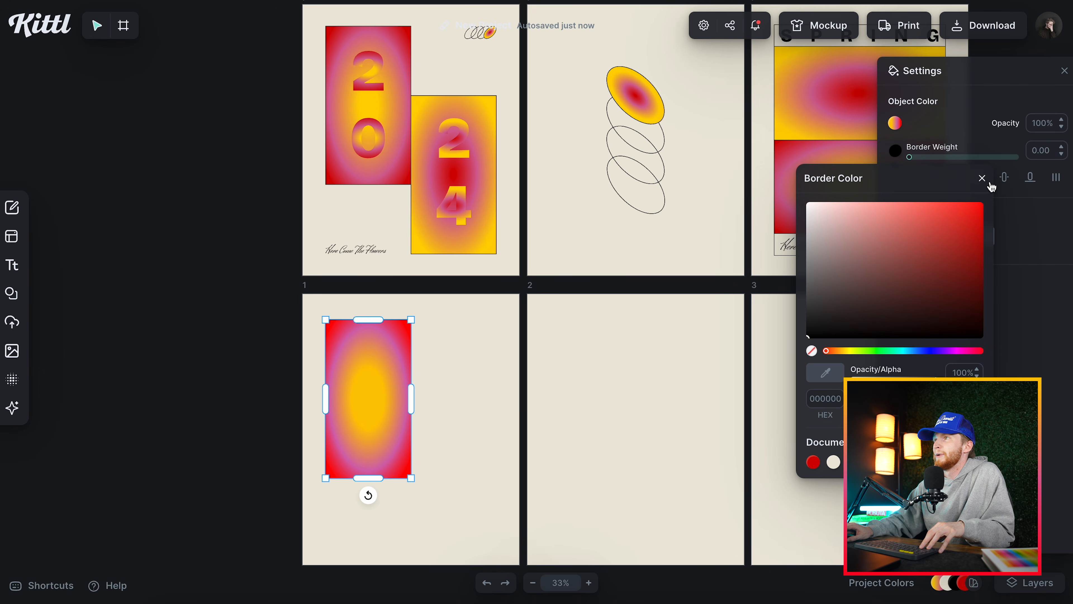
{"action": "left_click", "coordinate": [982, 178]}
{"action": "left_click", "coordinate": [1049, 150]}
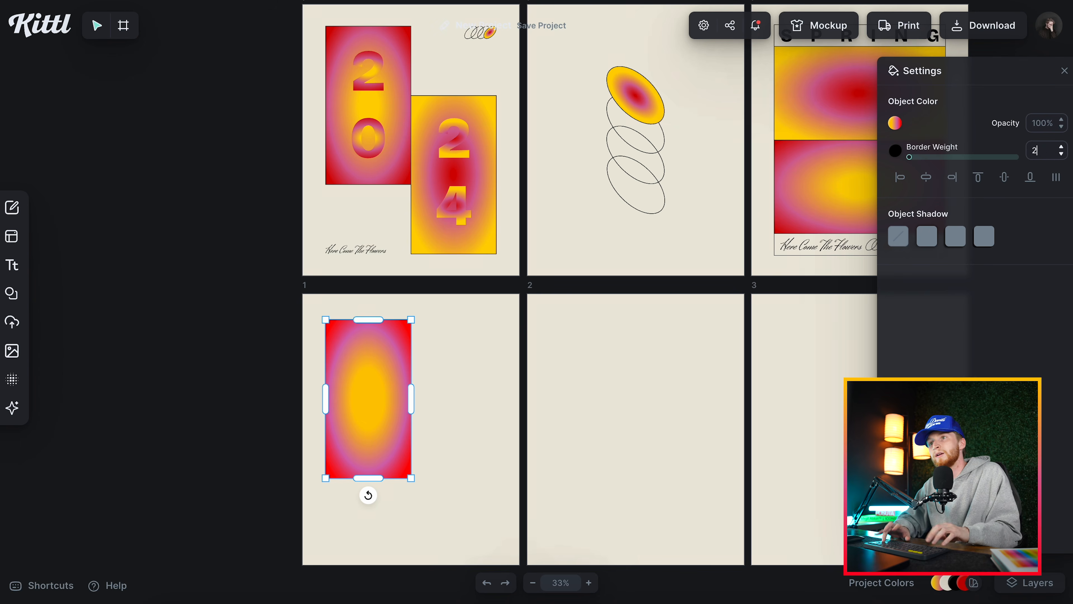
{"action": "left_click", "coordinate": [552, 404]}
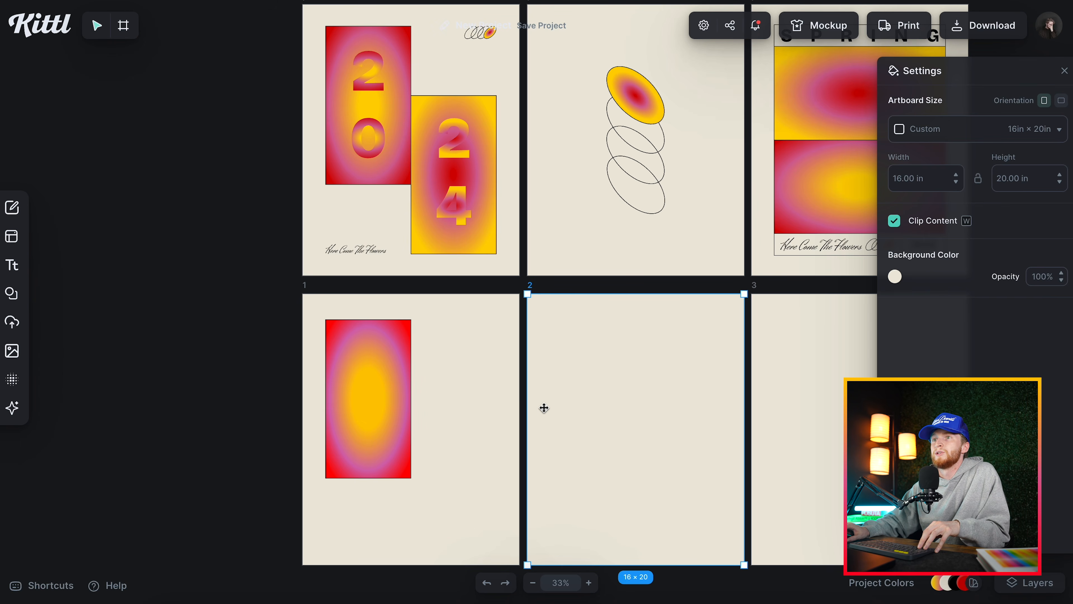
{"action": "left_click_drag", "start_coordinate": [398, 402], "coordinate": [481, 399]}
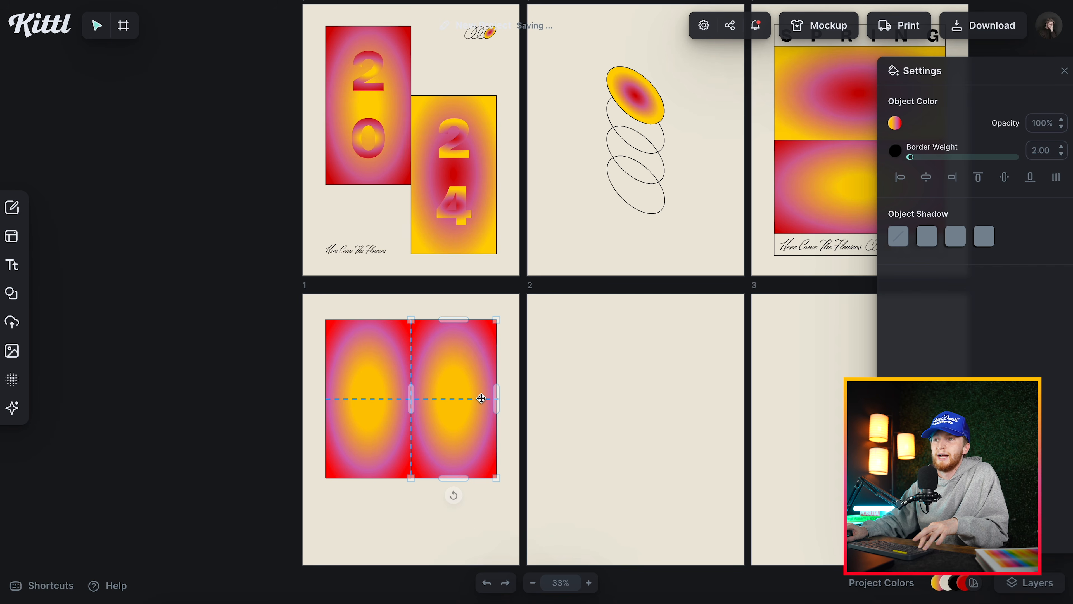
{"action": "left_click_drag", "start_coordinate": [482, 398], "coordinate": [481, 399]}
{"action": "key", "text": "ctrl+z"}
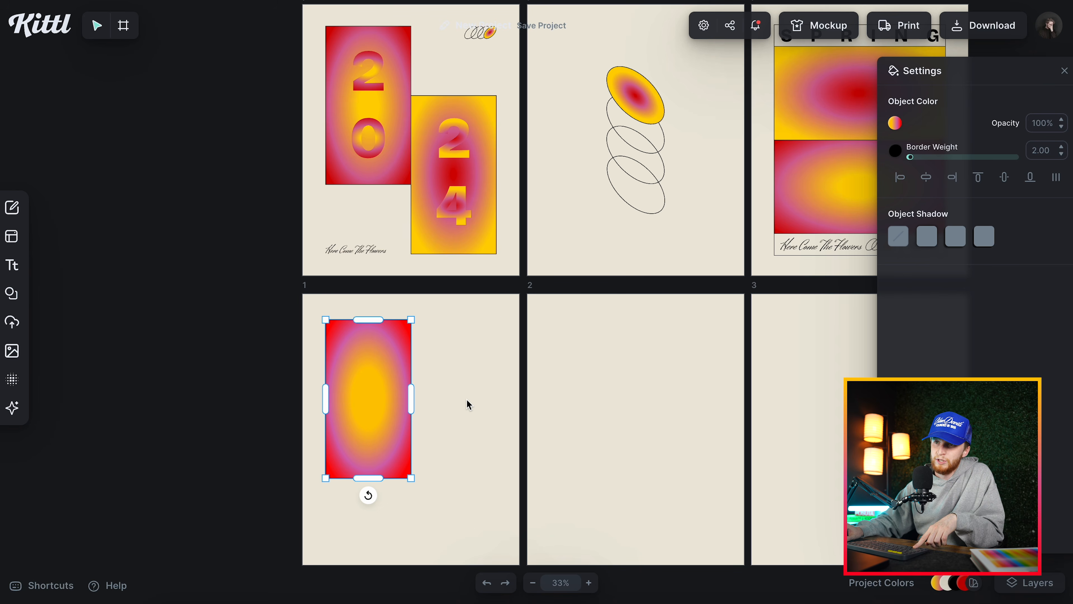
Duplicate the gradient rectangle diagonally down to the right so the two edges meet, as in poster 1.
{"action": "left_click_drag", "start_coordinate": [359, 398], "coordinate": [461, 455]}
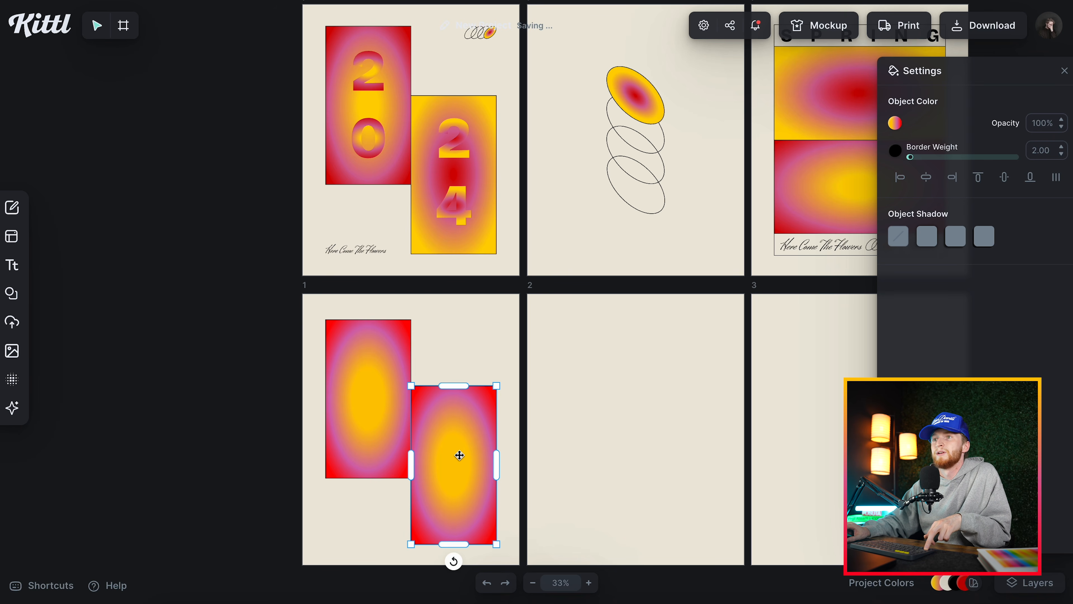
{"action": "left_click", "coordinate": [587, 373]}
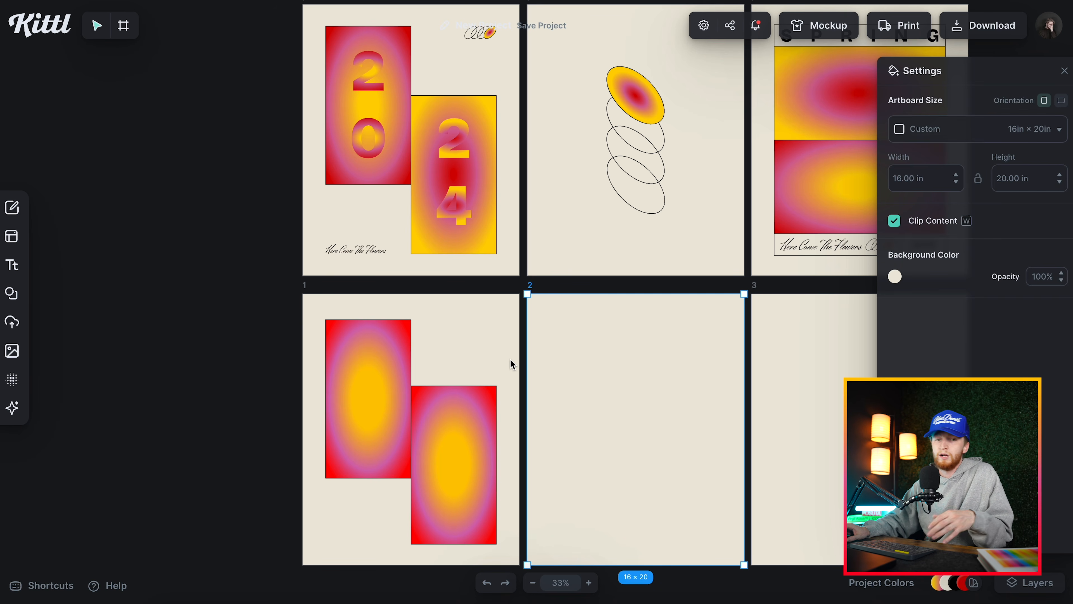
Add a headline text above the lower gradient rectangle on artboard 1 and set it in Bricolage Grotesque extra bold.
{"action": "key", "text": "t"}
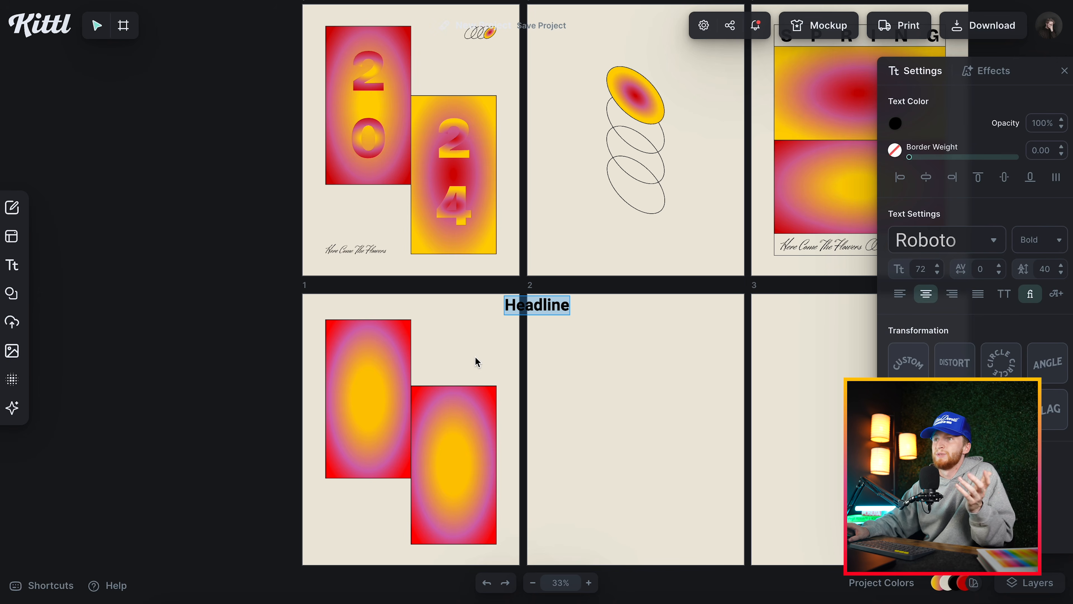
{"action": "left_click_drag", "start_coordinate": [529, 302], "coordinate": [464, 341]}
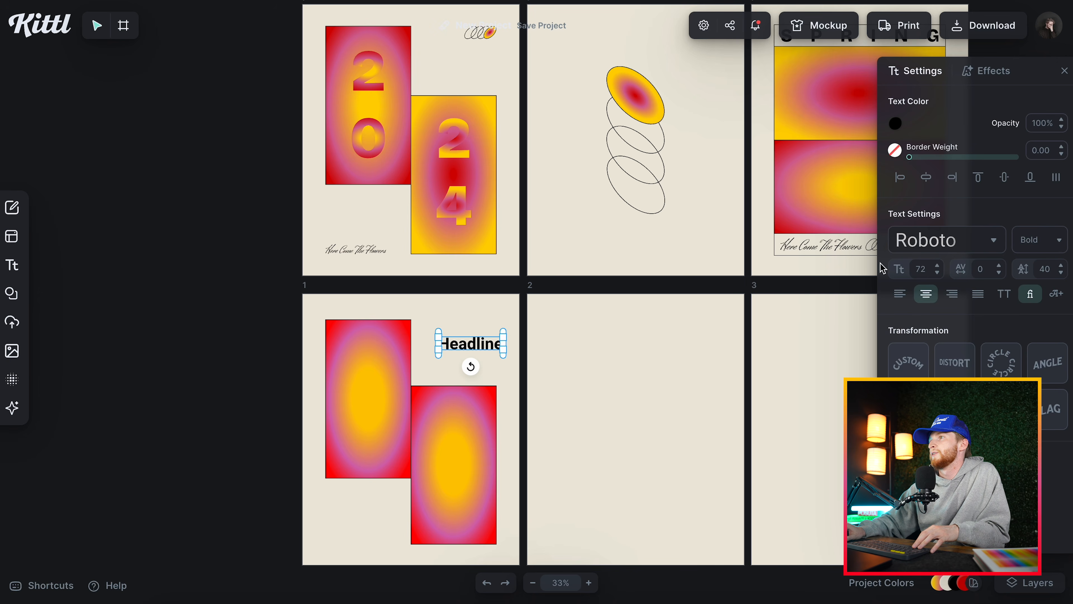
{"action": "left_click", "coordinate": [947, 240]}
{"action": "left_click", "coordinate": [803, 167]}
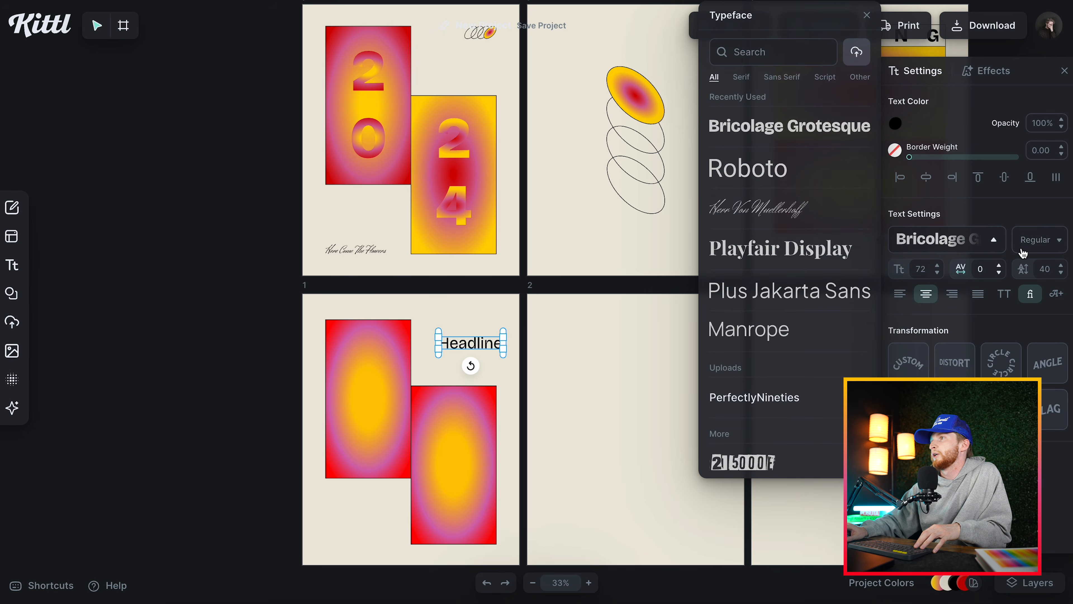
{"action": "left_click", "coordinate": [1031, 247]}
{"action": "scroll", "coordinate": [1017, 370], "scroll_direction": "down", "scroll_amount": 15}
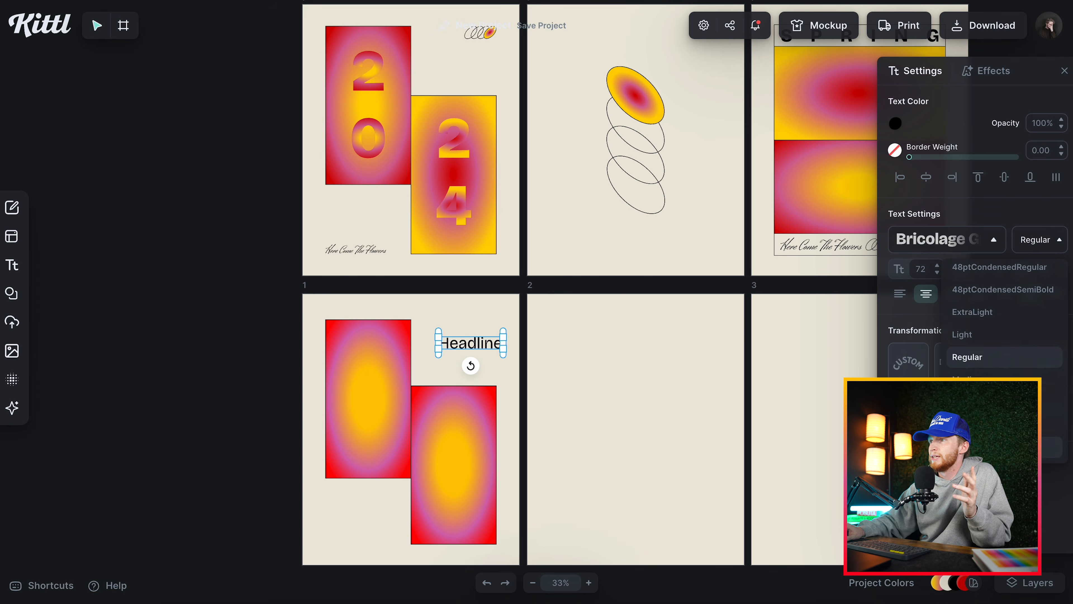
{"action": "left_click", "coordinate": [1014, 447]}
Change the headline to 2, enlarge it to about size 253 and place it on the upper part of the left gradient rectangle.
{"action": "double_click", "coordinate": [474, 344]}
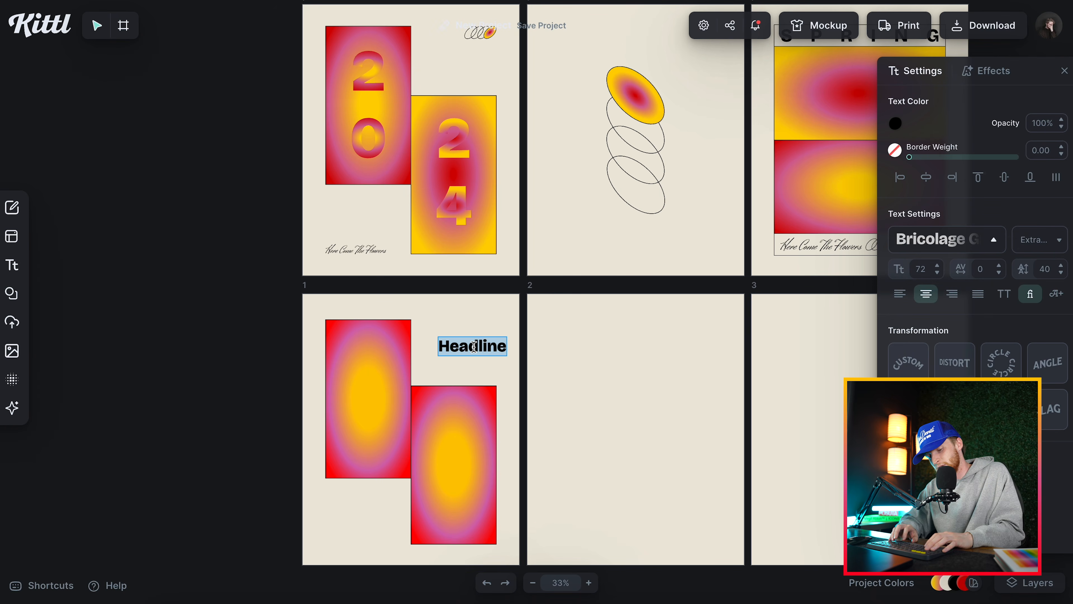
{"action": "type", "text": "2"}
{"action": "key", "text": "Escape"}
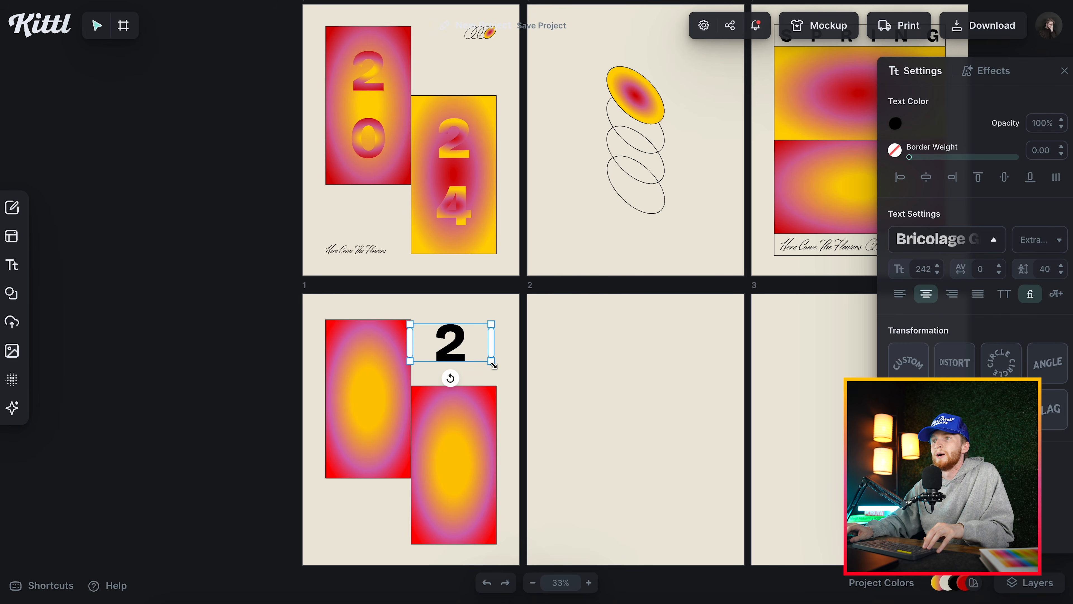
{"action": "left_click_drag", "start_coordinate": [492, 364], "coordinate": [380, 429]}
Duplicate the 2 directly below itself on the left gradient rectangle and select both digits.
{"action": "left_click", "coordinate": [370, 372]}
{"action": "left_click", "coordinate": [365, 425], "text": "shift"}
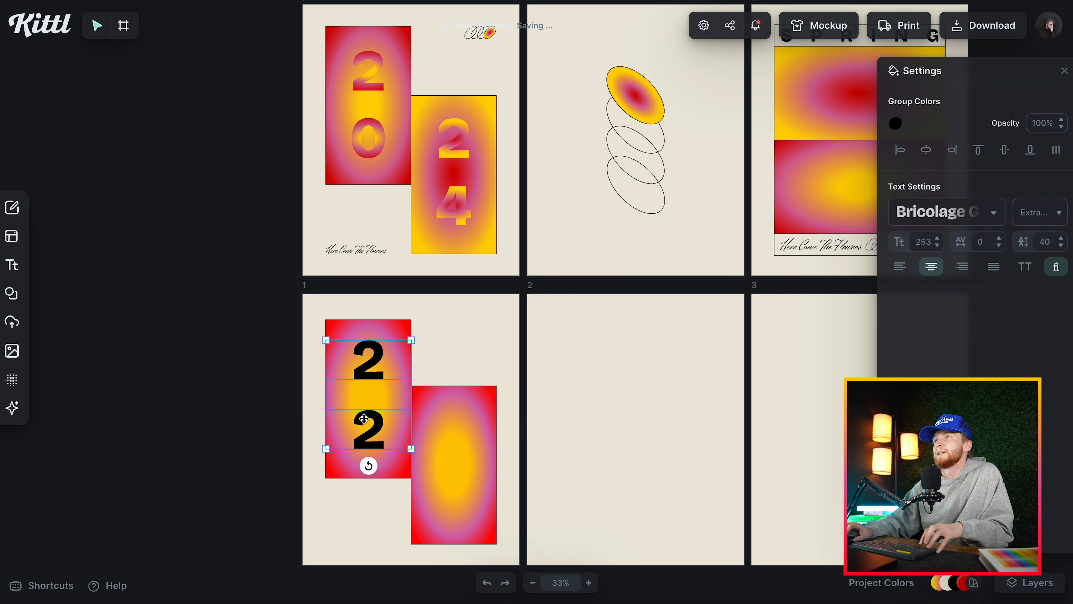
Fill the two digits on the left rectangle with the saved red, pink and yellow gradient and change the lower digit to 0.
{"action": "left_click", "coordinate": [896, 123]}
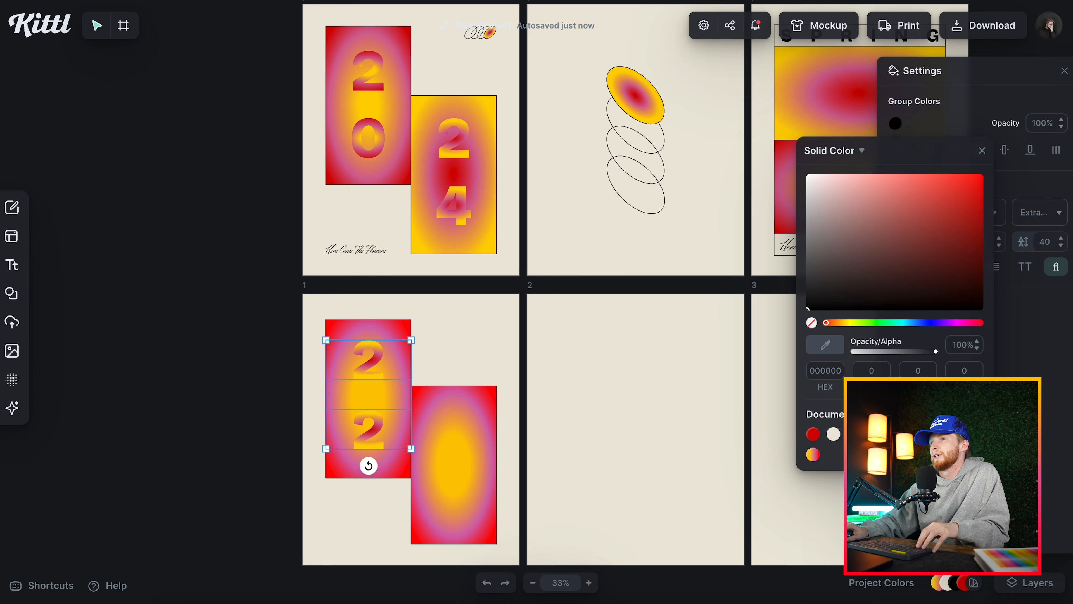
{"action": "left_click", "coordinate": [814, 454]}
{"action": "double_click", "coordinate": [368, 432]}
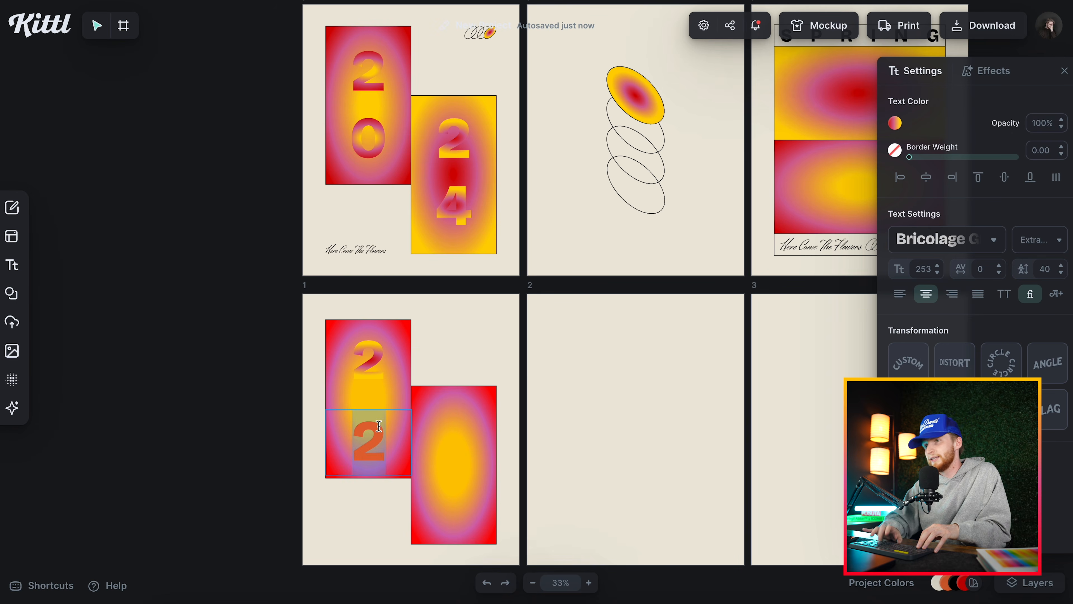
{"action": "type", "text": "0"}
{"action": "key", "text": "Escape"}
Reverse the right rectangle's gradient so red sits at the centre, pink in the middle and yellow at the edge.
{"action": "left_click", "coordinate": [489, 418]}
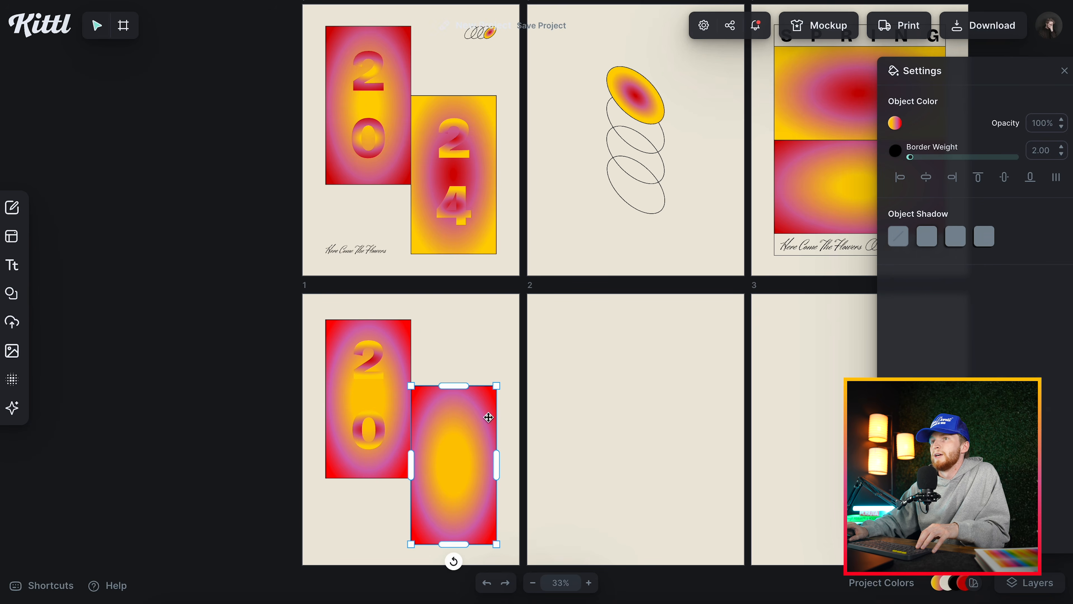
{"action": "left_click", "coordinate": [895, 123]}
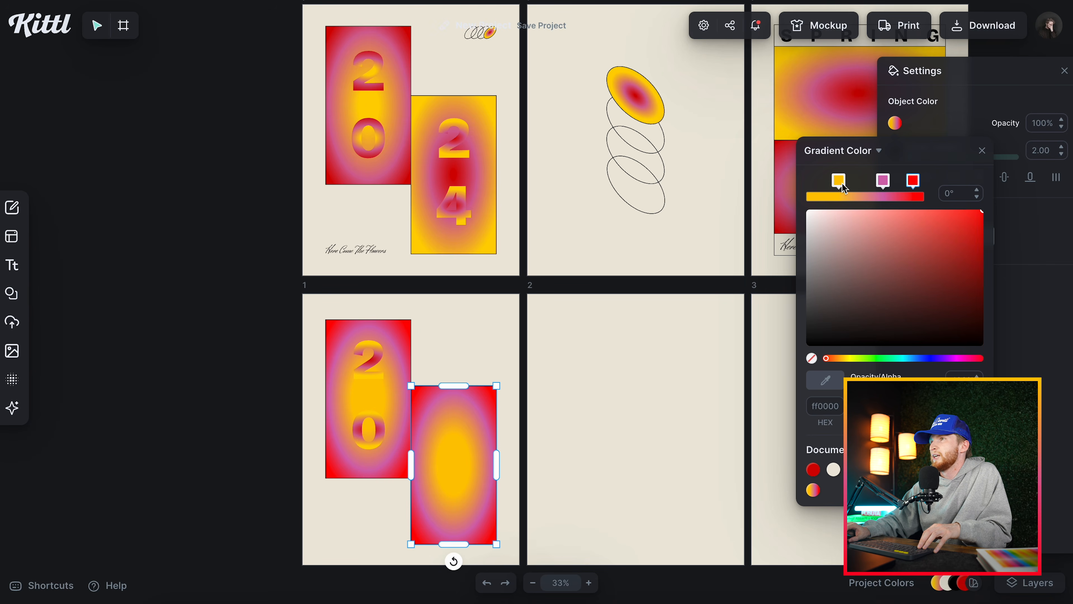
{"action": "left_click_drag", "start_coordinate": [882, 182], "coordinate": [805, 182]}
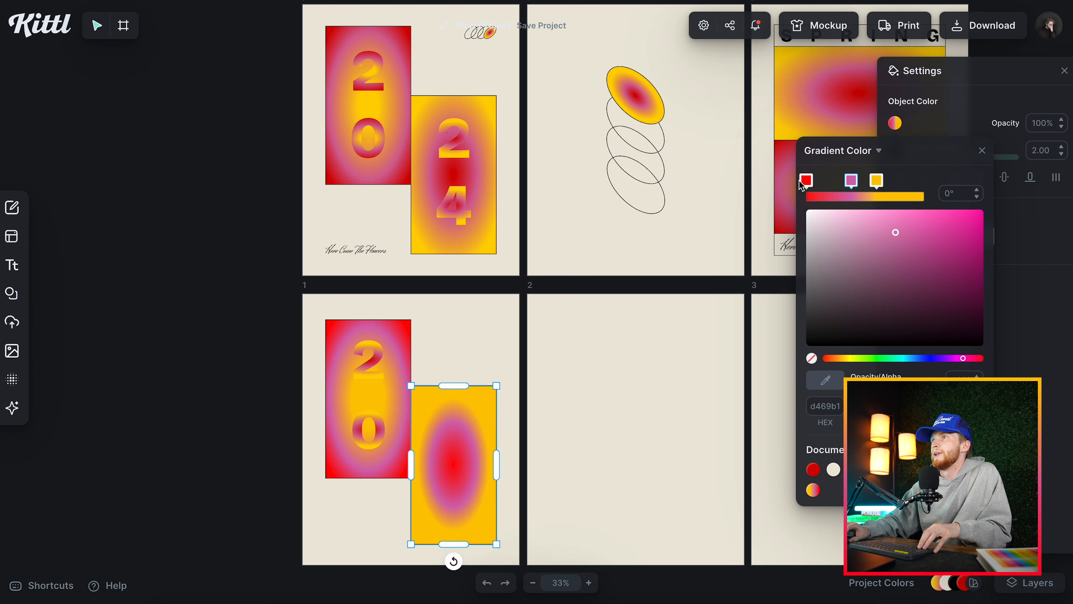
{"action": "left_click_drag", "start_coordinate": [808, 181], "coordinate": [826, 184]}
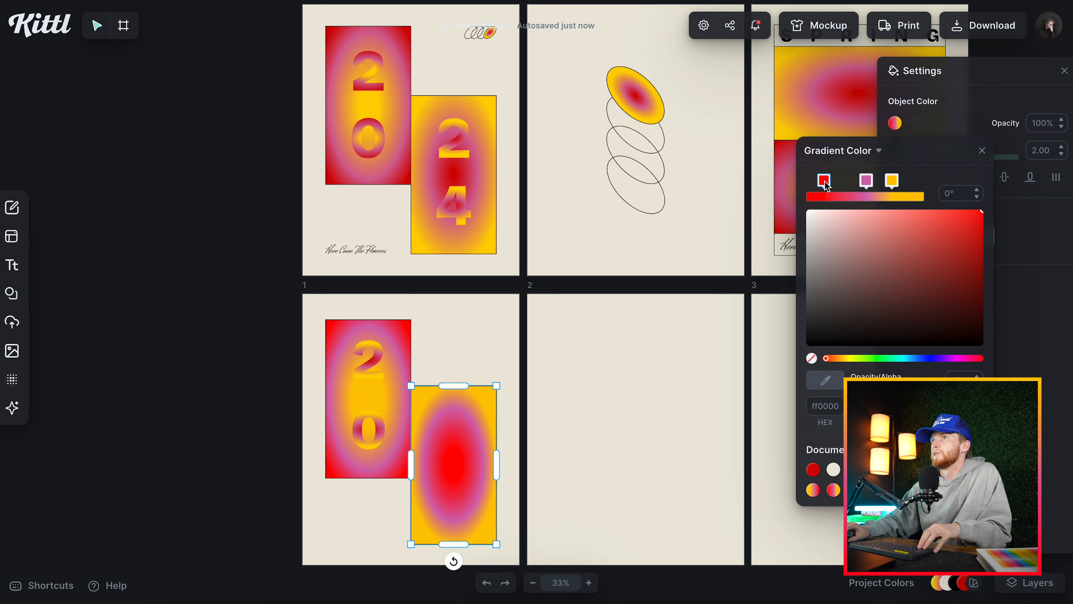
{"action": "left_click_drag", "start_coordinate": [824, 185], "coordinate": [829, 185]}
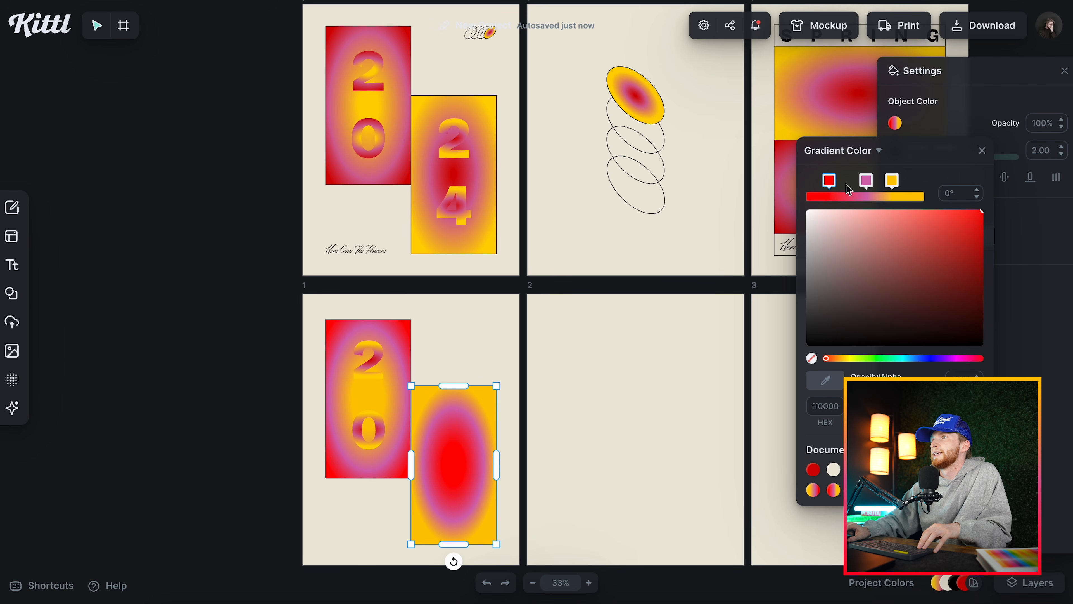
{"action": "left_click", "coordinate": [862, 187]}
{"action": "left_click", "coordinate": [616, 334]}
Duplicate the 2 and 0 onto the right gradient rectangle and change the lower copy to 4.
{"action": "left_click", "coordinate": [380, 424]}
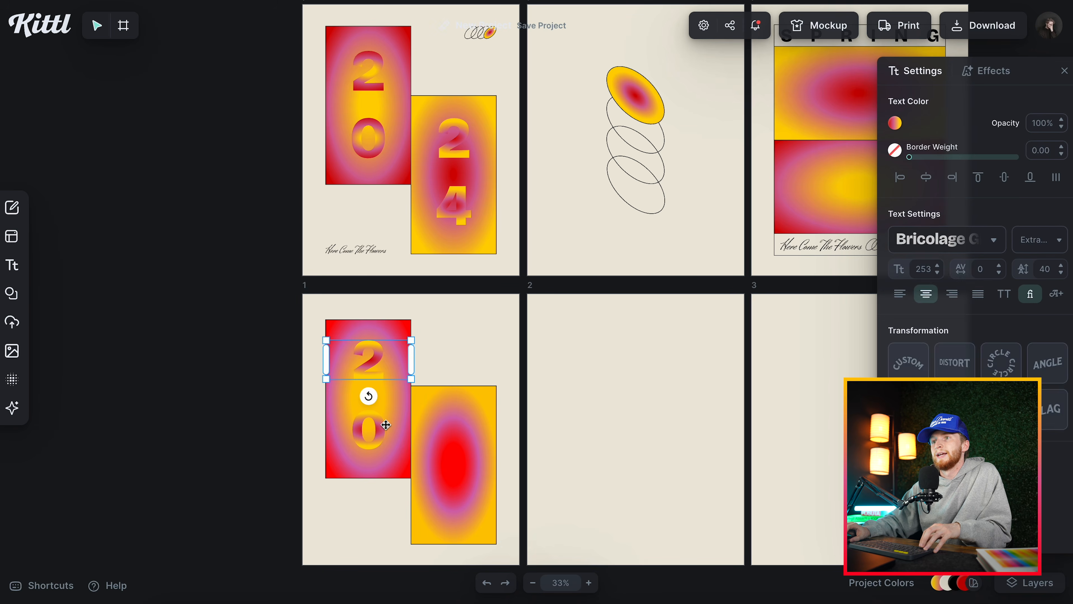
{"action": "left_click_drag", "start_coordinate": [383, 426], "coordinate": [467, 497]}
{"action": "double_click", "coordinate": [464, 491]}
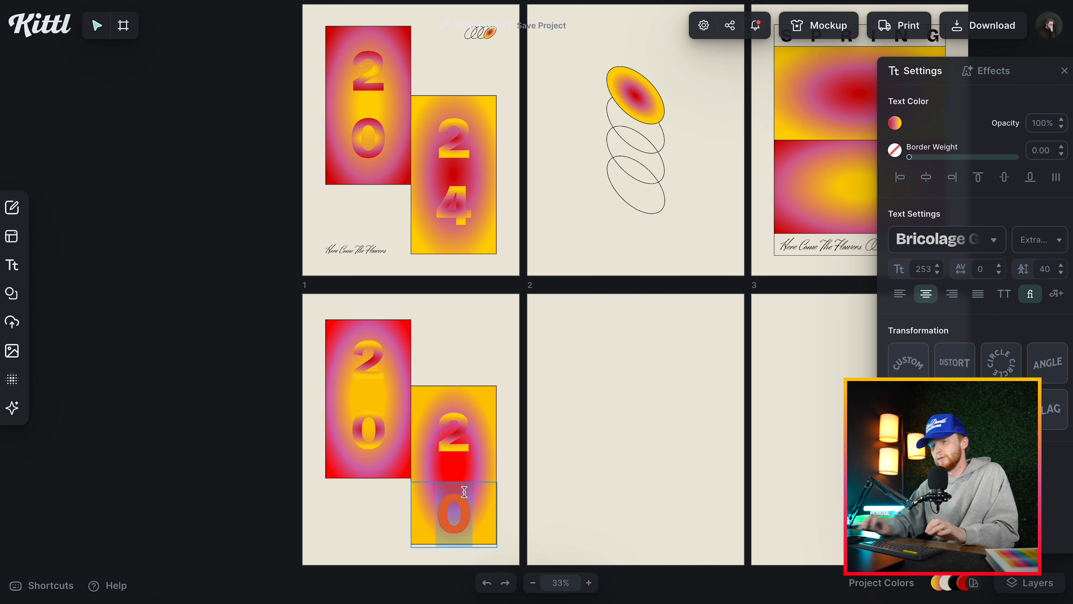
{"action": "type", "text": "4"}
{"action": "left_click", "coordinate": [556, 417]}
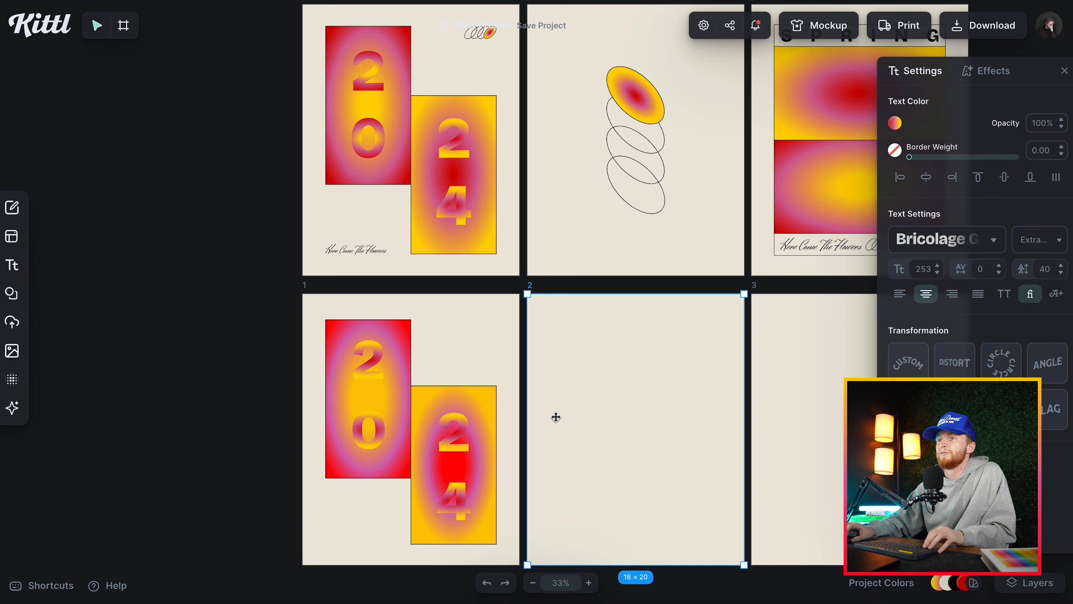
{"action": "left_click", "coordinate": [454, 450]}
{"action": "left_click", "coordinate": [896, 123]}
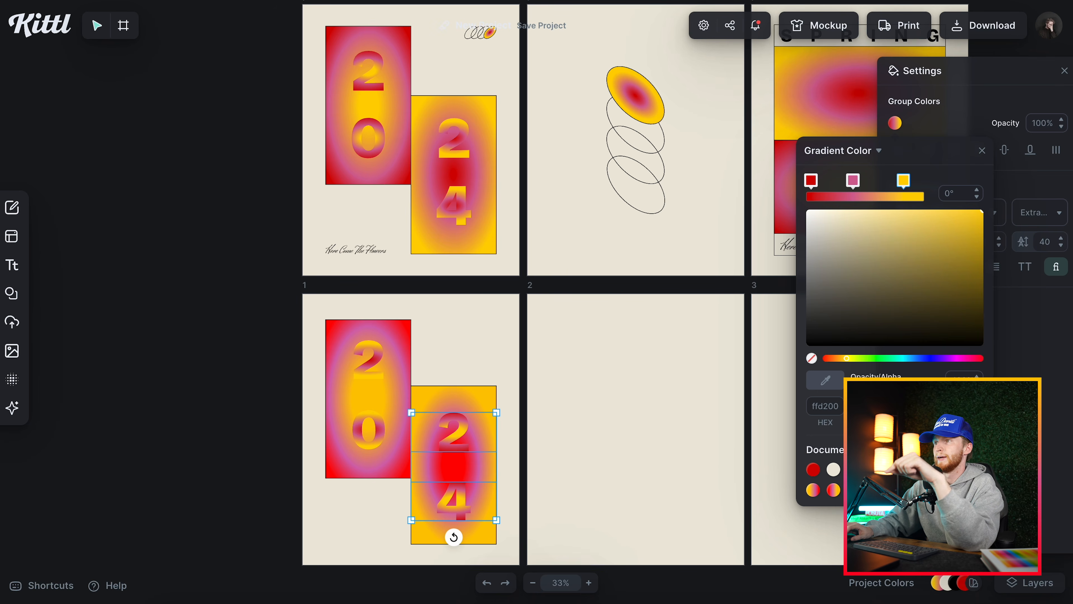
{"action": "left_click", "coordinate": [682, 395]}
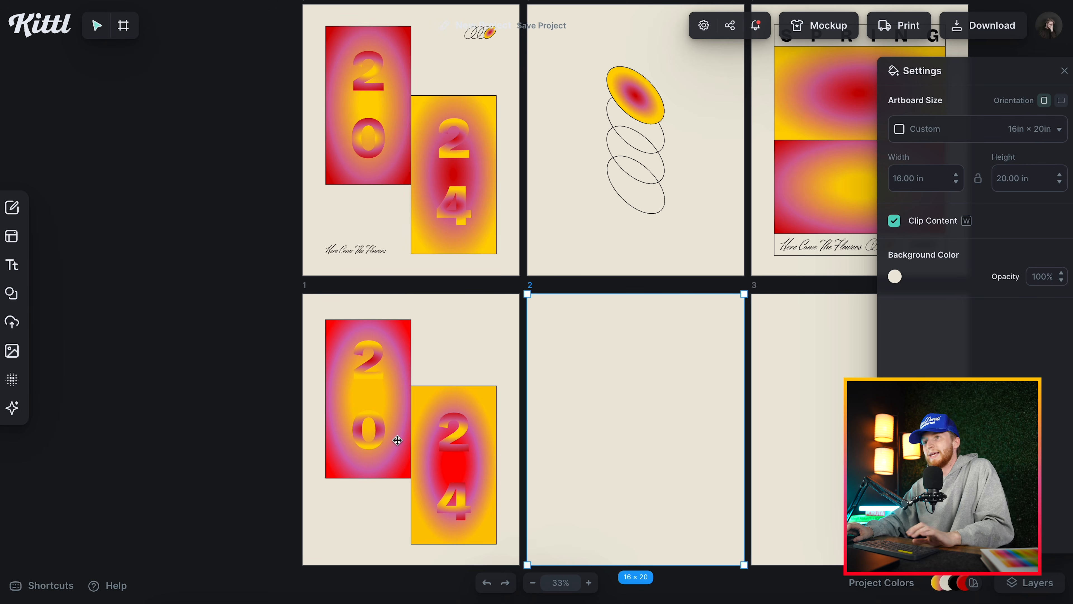
Add a headline text in Herr Von Muellerhoff and place it above the right rectangle on artboard 1.
{"action": "key", "text": "t"}
{"action": "left_click", "coordinate": [942, 247]}
{"action": "left_click", "coordinate": [760, 210]}
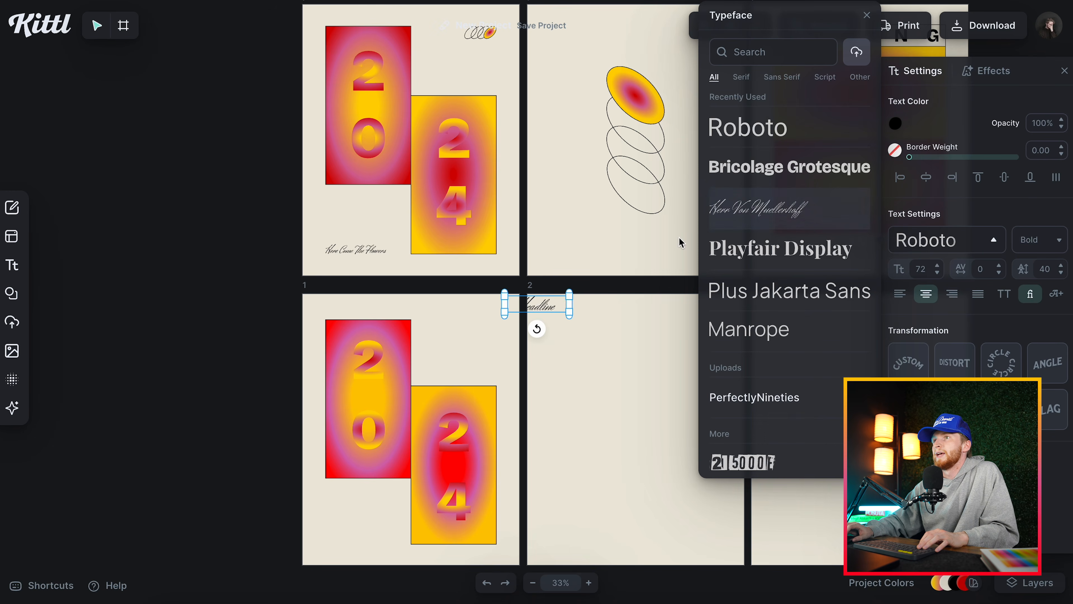
{"action": "left_click_drag", "start_coordinate": [542, 306], "coordinate": [462, 362]}
Change the script headline to "Here Come The Flowers" and move it below the left rectangle, aligned with its left edge.
{"action": "double_click", "coordinate": [472, 344]}
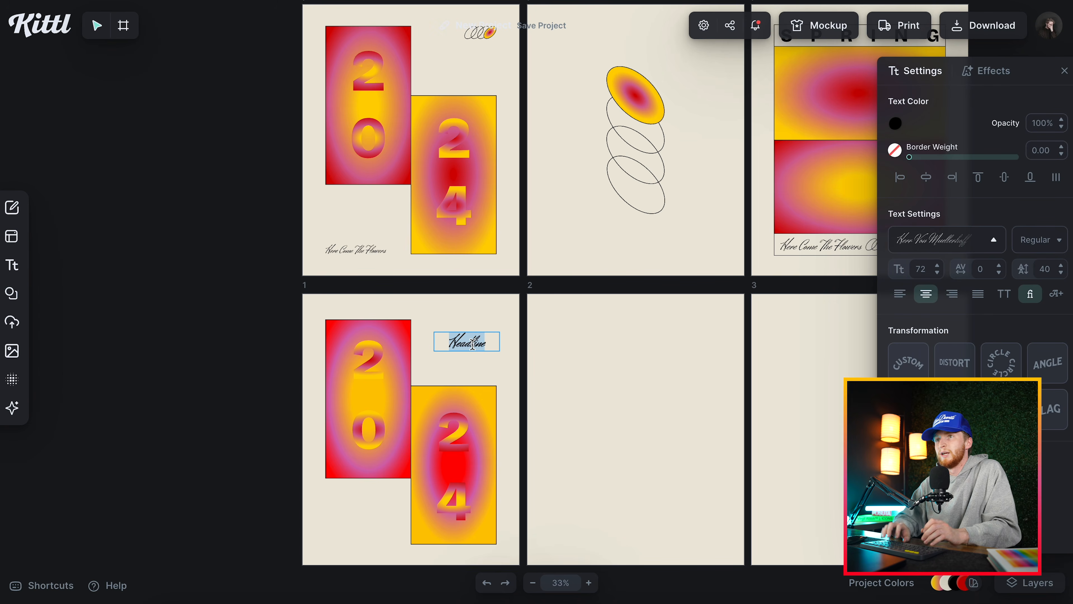
{"action": "type", "text": "Here Come The Flowers"}
{"action": "left_click_drag", "start_coordinate": [501, 350], "coordinate": [379, 538]}
Add a basic circle shape and shrink it into the empty space above the right gradient rectangle on artboard 1.
{"action": "left_click", "coordinate": [12, 293]}
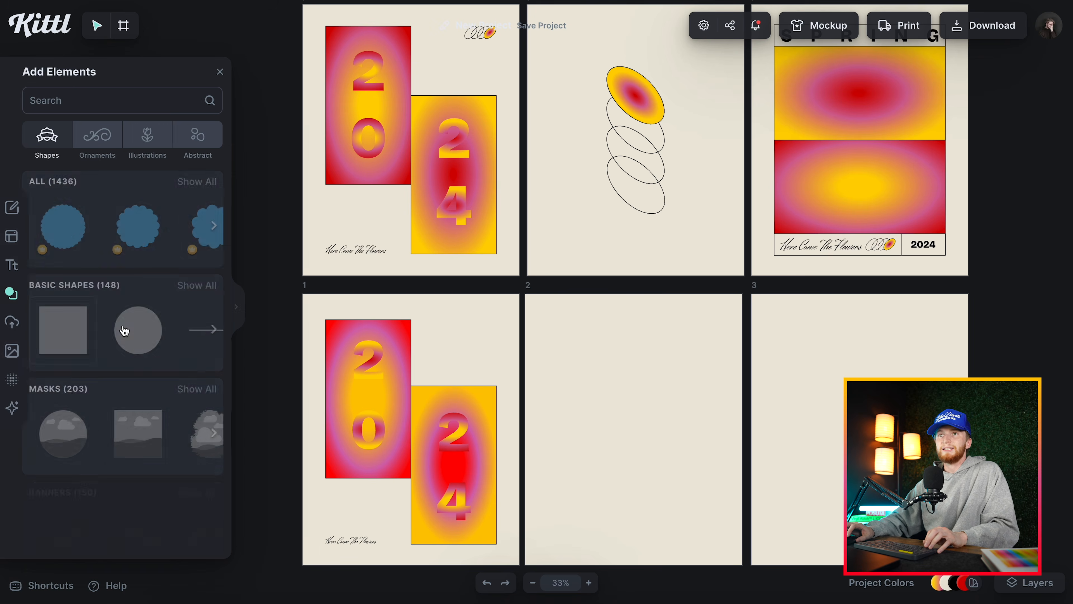
{"action": "left_click", "coordinate": [137, 334]}
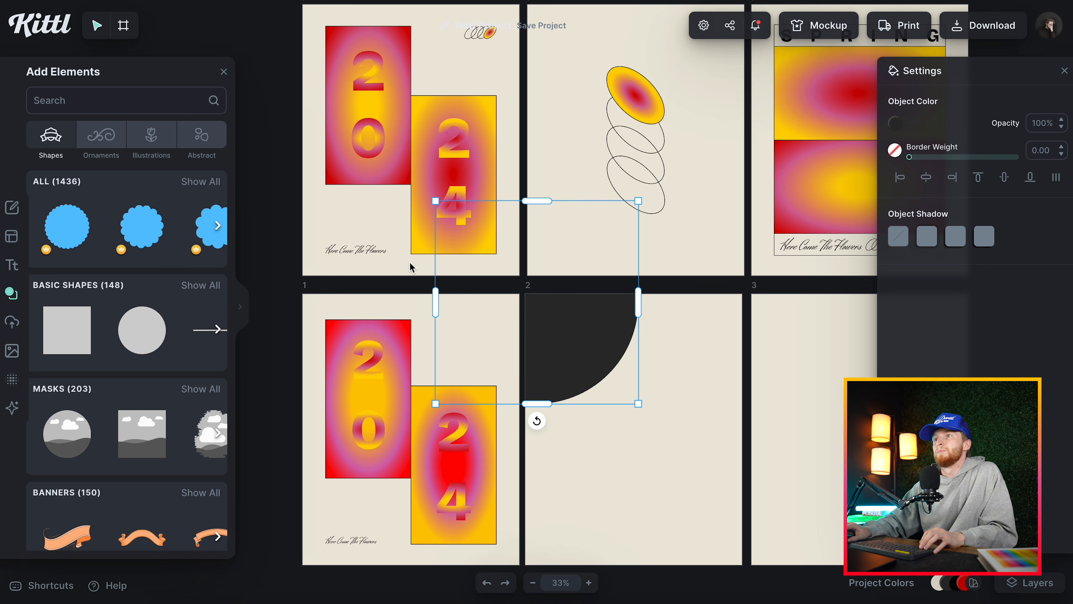
{"action": "left_click_drag", "start_coordinate": [639, 383], "coordinate": [459, 348]}
{"action": "scroll", "coordinate": [491, 338], "scroll_direction": "up", "scroll_amount": 5}
Reshape the dark circle into a wide ellipse and rotate it to -45°.
{"action": "left_click_drag", "start_coordinate": [493, 400], "coordinate": [468, 374]}
{"action": "left_click_drag", "start_coordinate": [468, 330], "coordinate": [530, 326]}
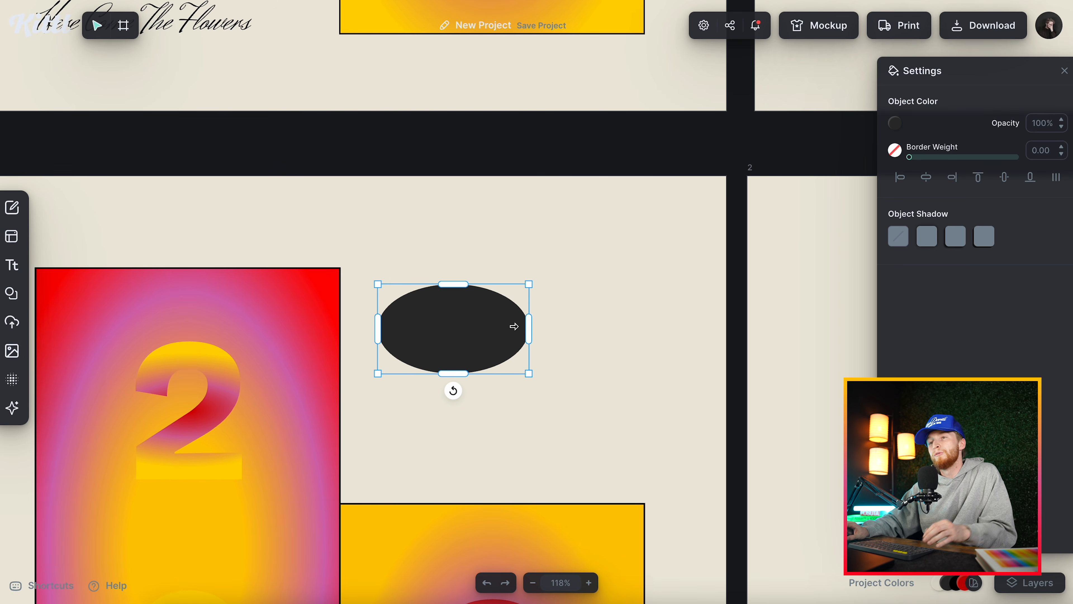
{"action": "left_click_drag", "start_coordinate": [453, 392], "coordinate": [497, 373]}
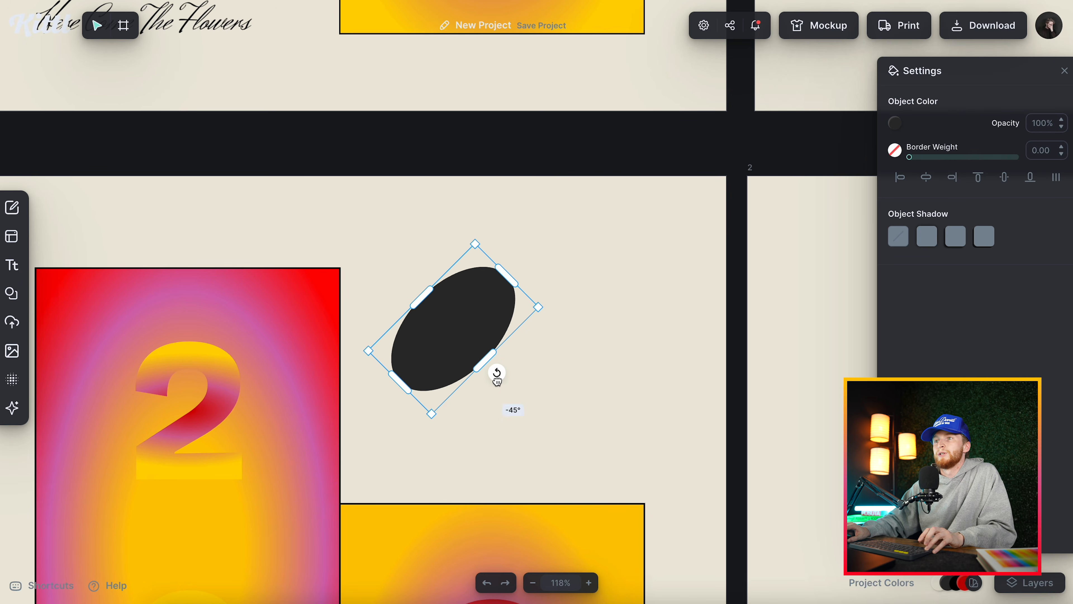
Remove the ellipse's fill and give it a black border with a weight of 2.
{"action": "left_click", "coordinate": [896, 126]}
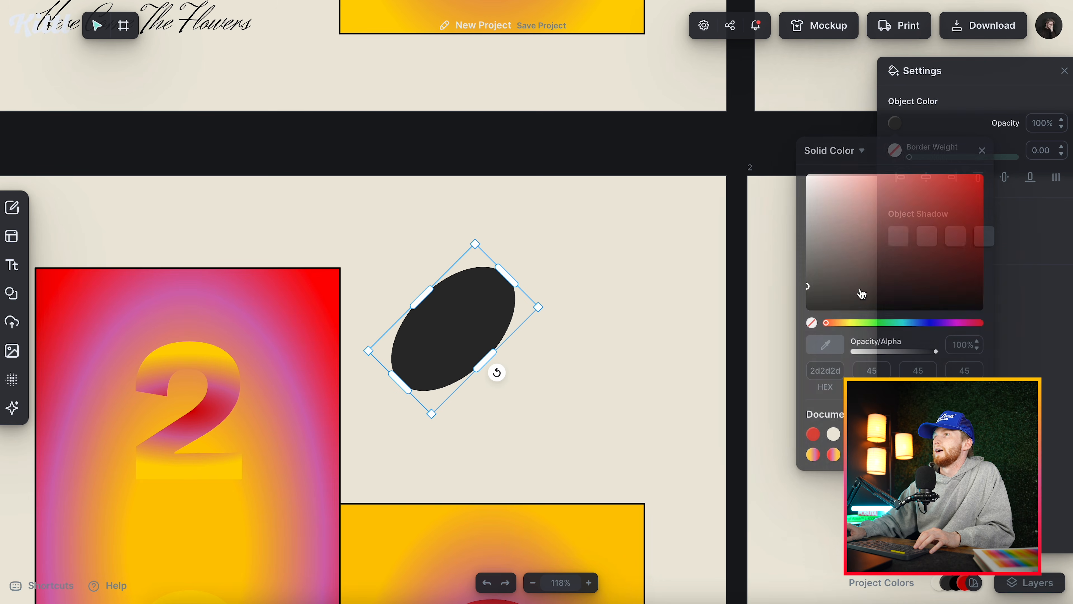
{"action": "left_click", "coordinate": [811, 323]}
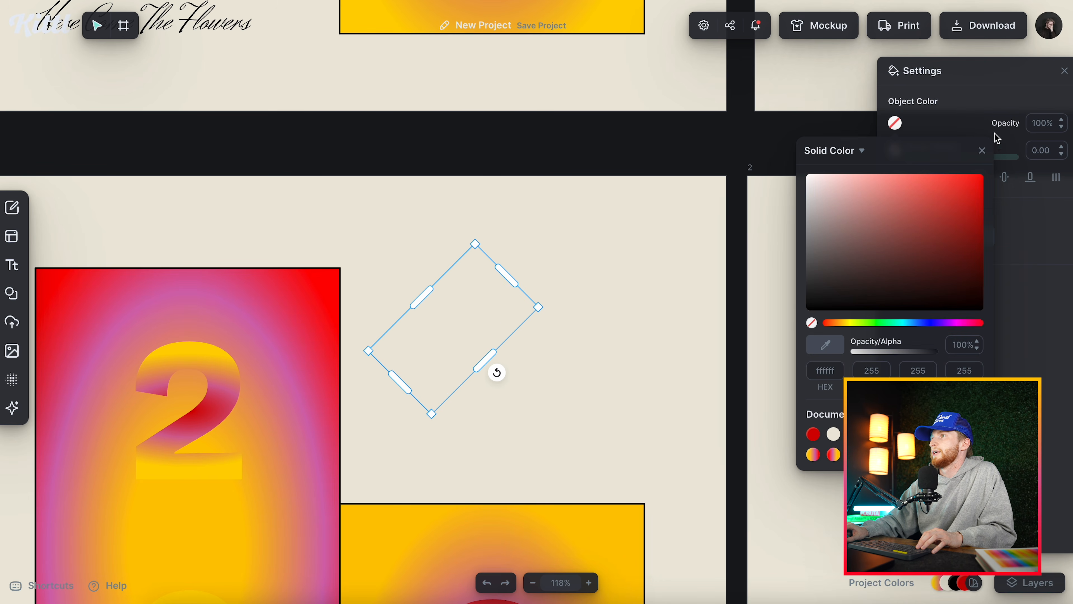
{"action": "left_click", "coordinate": [983, 150]}
{"action": "left_click", "coordinate": [896, 150]}
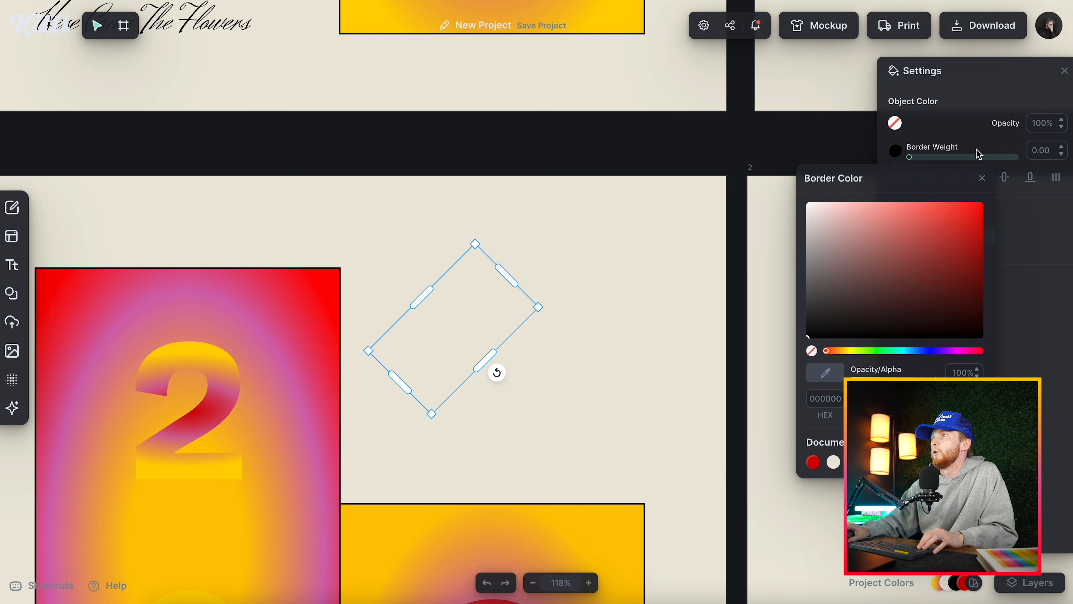
{"action": "double_click", "coordinate": [1051, 149]}
{"action": "type", "text": "2"}
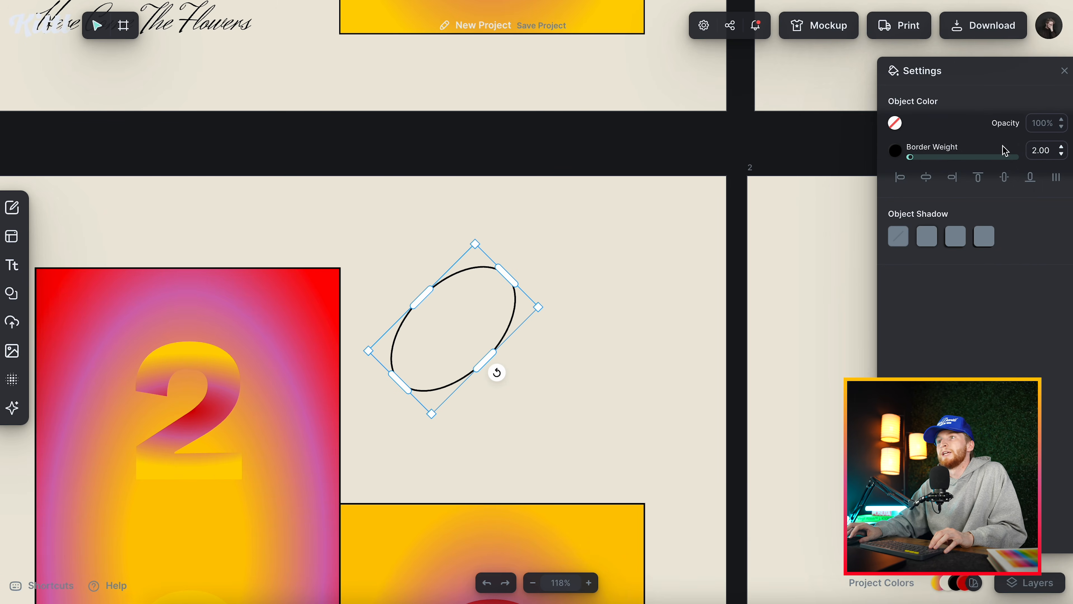
{"action": "left_click", "coordinate": [597, 293]}
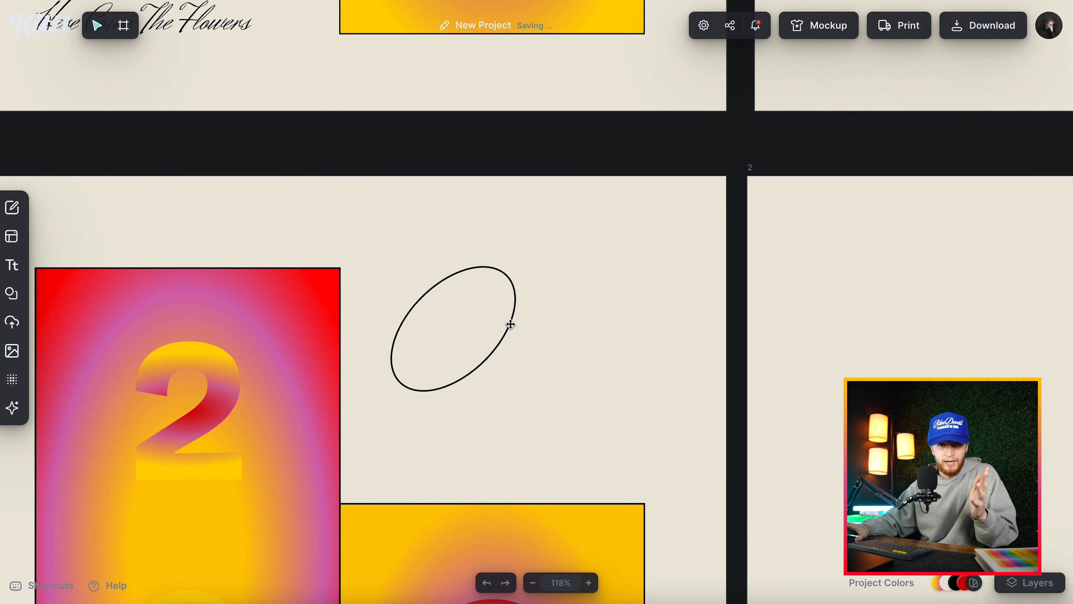
Duplicate the outlined ellipse into a row of four overlapping ellipses and distribute them evenly.
{"action": "left_click", "coordinate": [511, 324]}
{"action": "left_click_drag", "start_coordinate": [510, 324], "coordinate": [707, 328]}
{"action": "left_click", "coordinate": [550, 389], "text": "shift"}
{"action": "left_click", "coordinate": [473, 389], "text": "shift"}
{"action": "left_click", "coordinate": [412, 389], "text": "shift"}
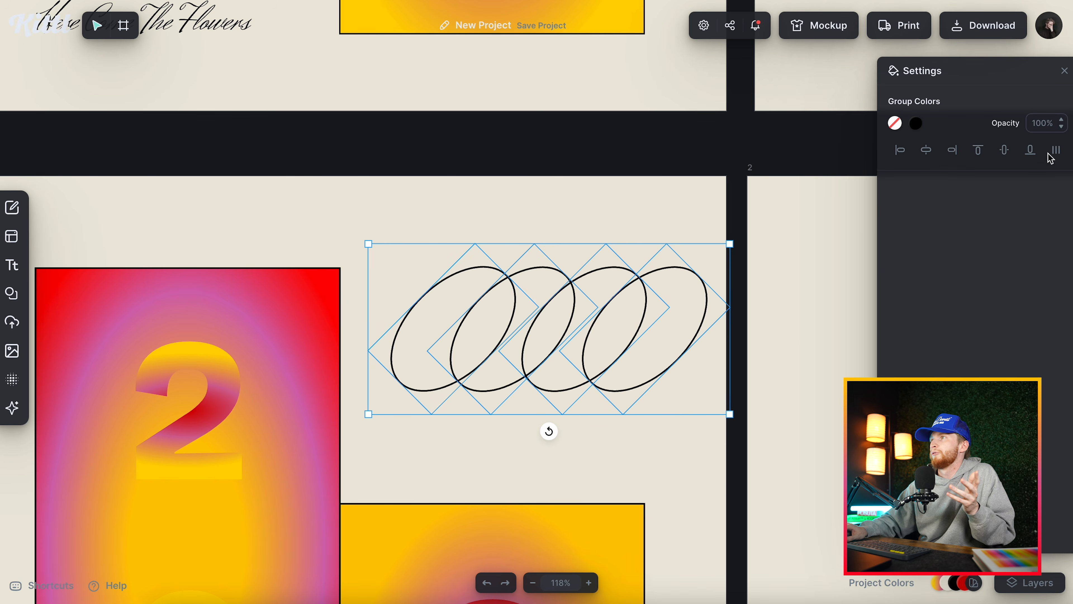
{"action": "left_click", "coordinate": [1056, 150]}
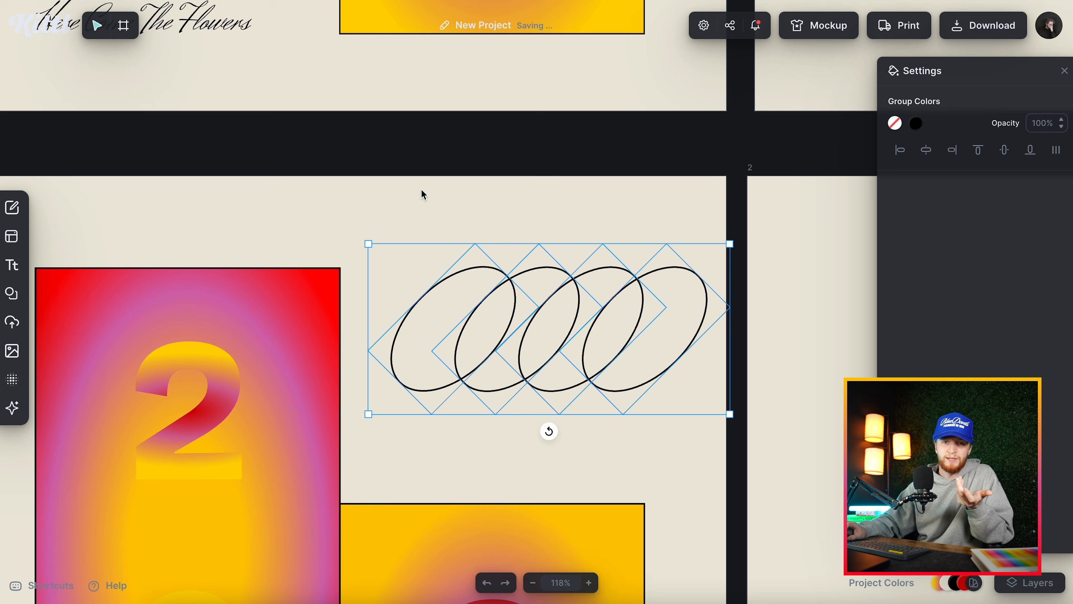
{"action": "left_click", "coordinate": [450, 206]}
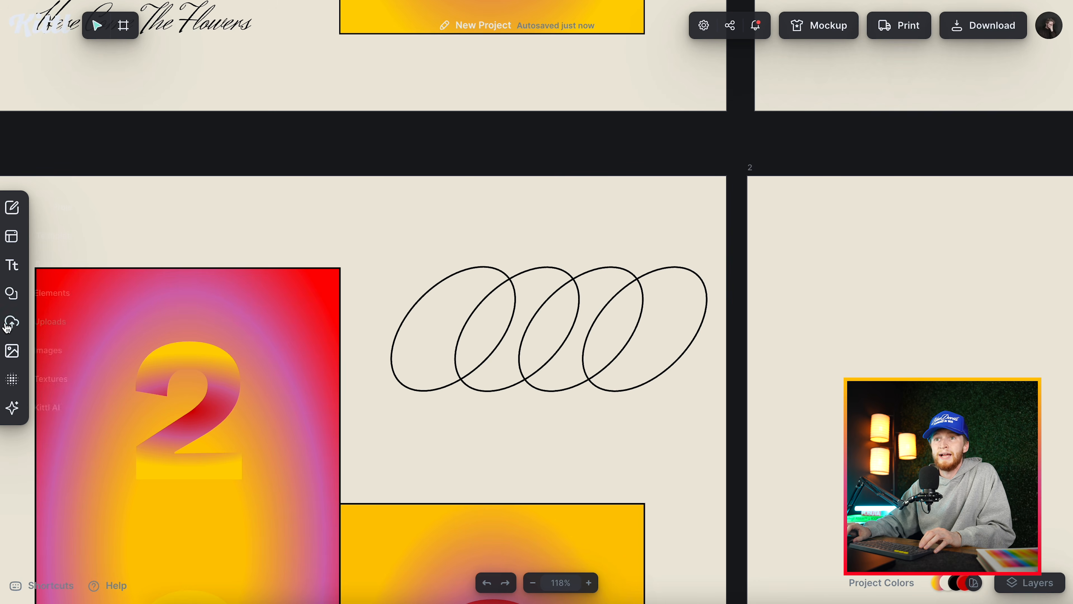
Add the radial-gradient circle from the basic shapes and fill it with the saved gradient of red centre, pink and yellow edge.
{"action": "left_click", "coordinate": [12, 295]}
{"action": "left_click", "coordinate": [191, 290]}
{"action": "left_click", "coordinate": [247, 313]}
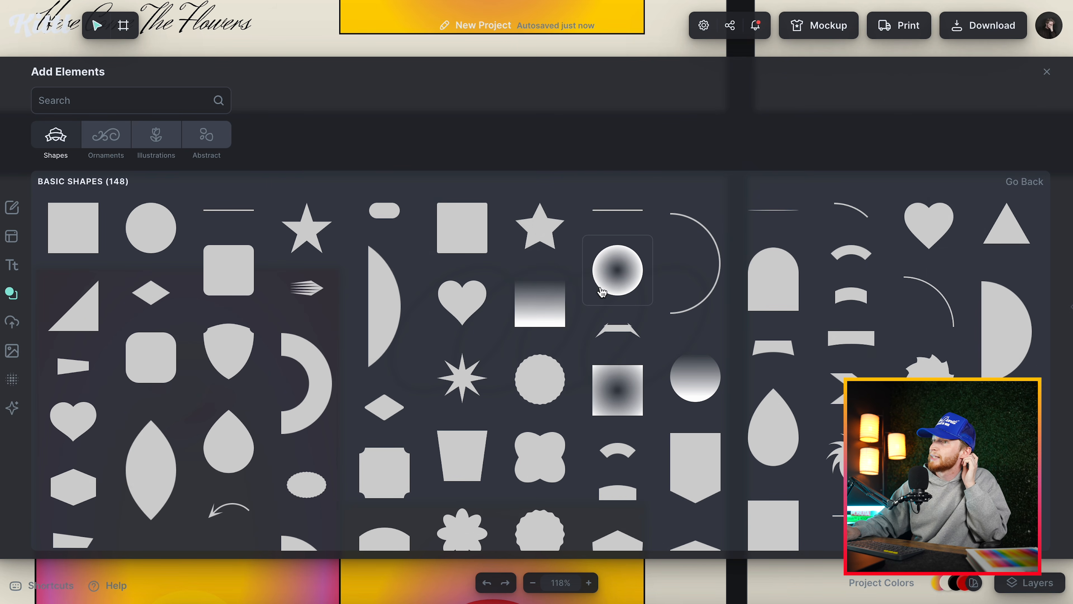
{"action": "left_click", "coordinate": [850, 199]}
{"action": "left_click", "coordinate": [1047, 72]}
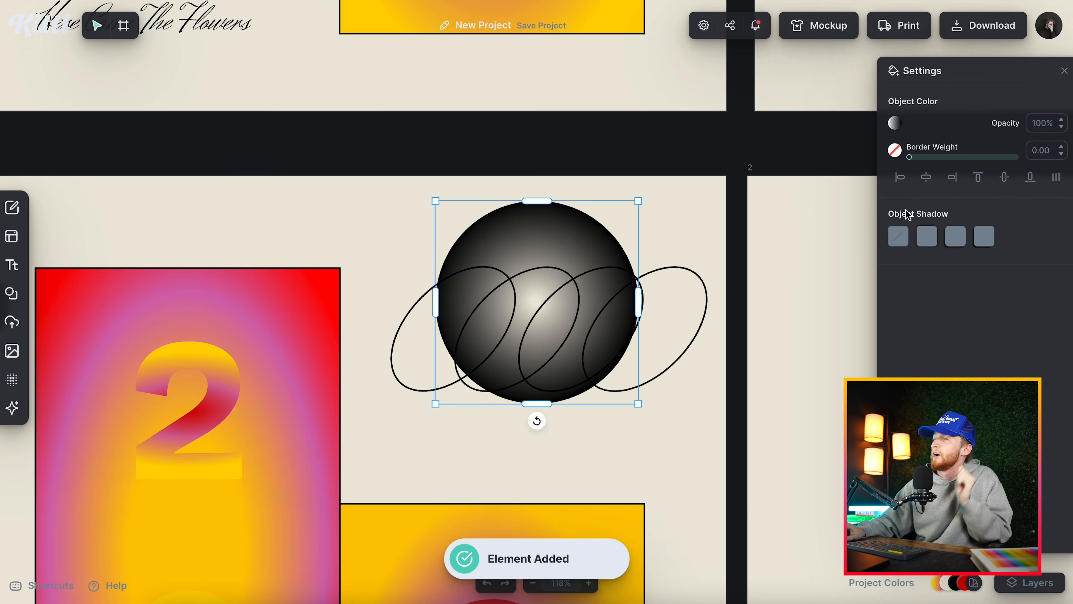
{"action": "left_click", "coordinate": [896, 124]}
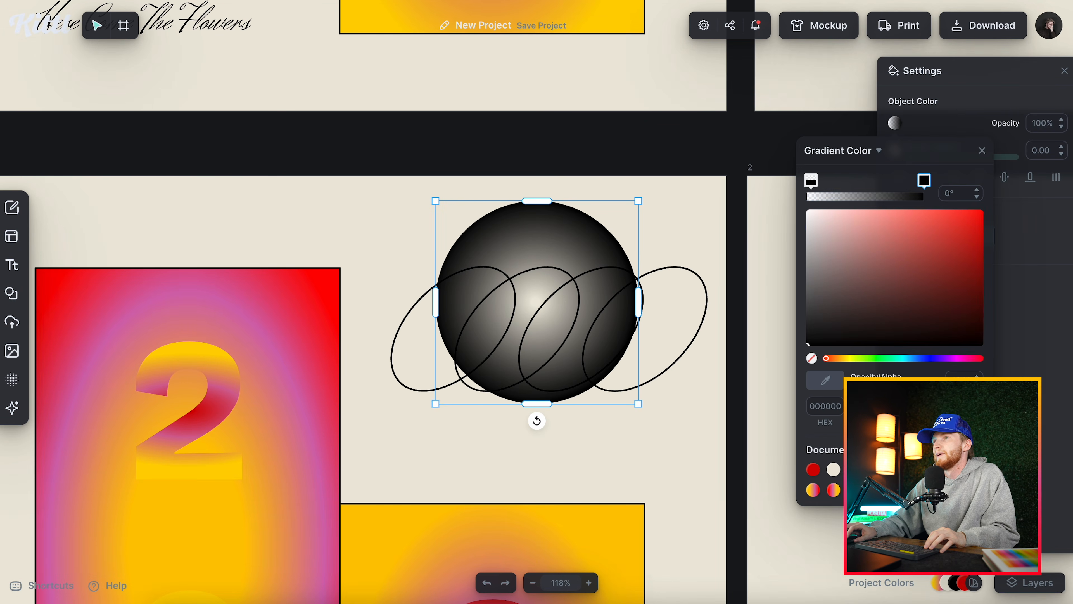
{"action": "left_click", "coordinate": [895, 490]}
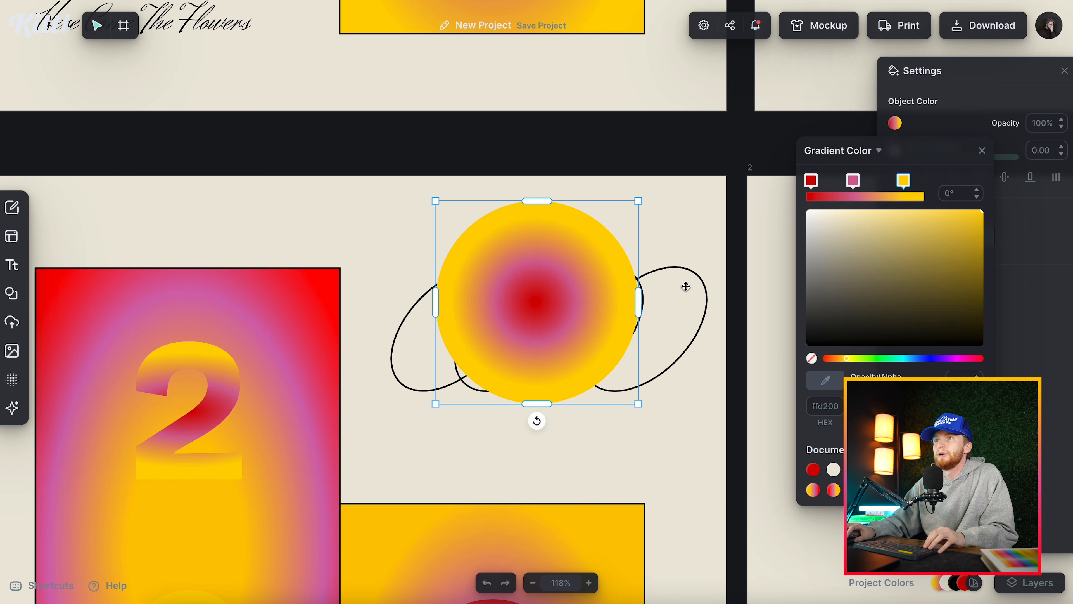
Flatten the gradient circle into an ellipse and place it over the rightmost outline, tilted at the same angle.
{"action": "left_click_drag", "start_coordinate": [542, 202], "coordinate": [543, 283]}
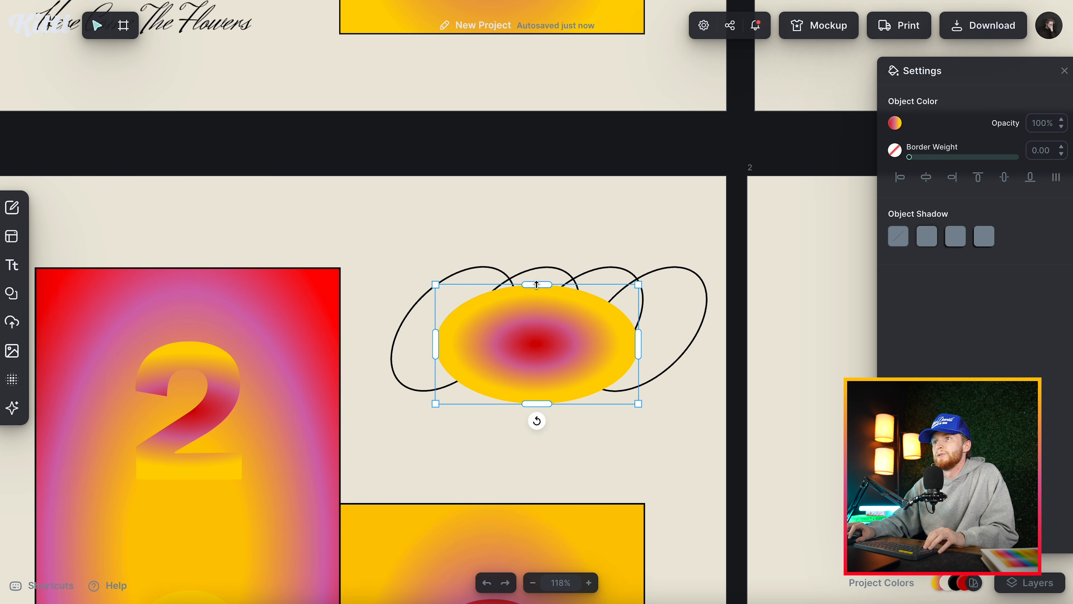
{"action": "left_click_drag", "start_coordinate": [537, 420], "coordinate": [582, 401]}
{"action": "left_click_drag", "start_coordinate": [571, 337], "coordinate": [689, 322]}
Resize the gradient ellipse roughly to the length and width of the rightmost outlined ellipse.
{"action": "left_click_drag", "start_coordinate": [744, 259], "coordinate": [712, 283]}
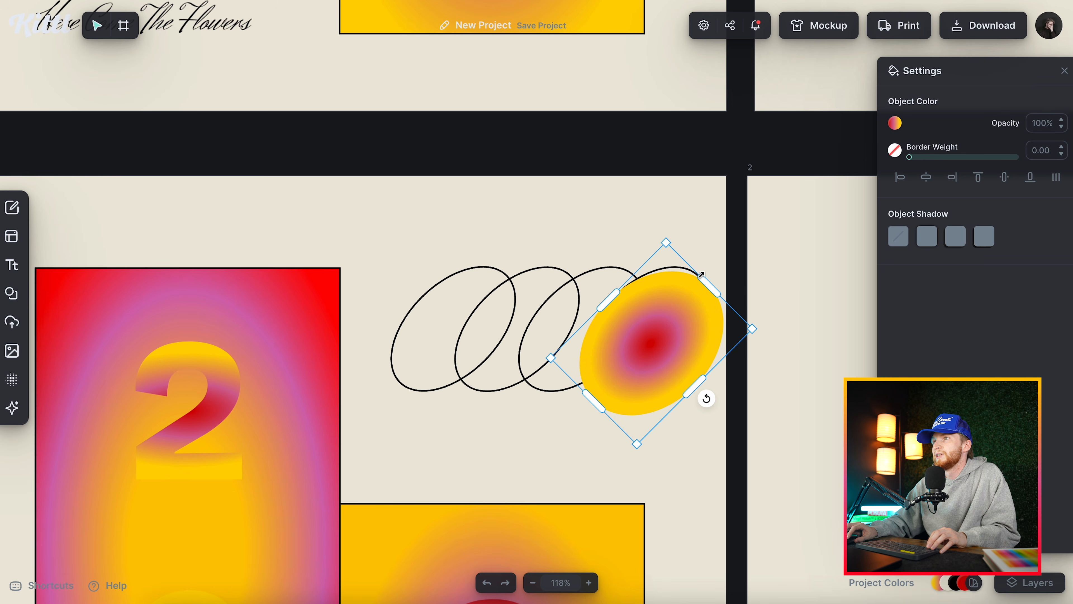
{"action": "left_click_drag", "start_coordinate": [691, 383], "coordinate": [676, 366]}
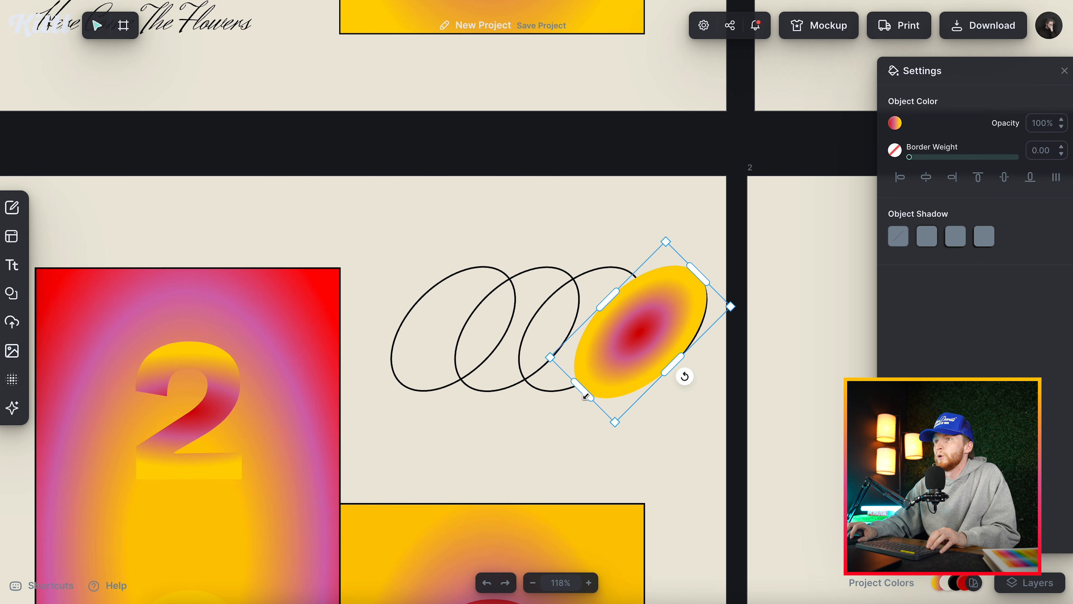
{"action": "left_click_drag", "start_coordinate": [585, 396], "coordinate": [594, 387]}
{"action": "left_click_drag", "start_coordinate": [613, 290], "coordinate": [617, 292]}
Fine-tune the edges of the gradient ellipse so it exactly fills the rightmost black outline.
{"action": "scroll", "coordinate": [622, 362], "scroll_direction": "up", "scroll_amount": 5}
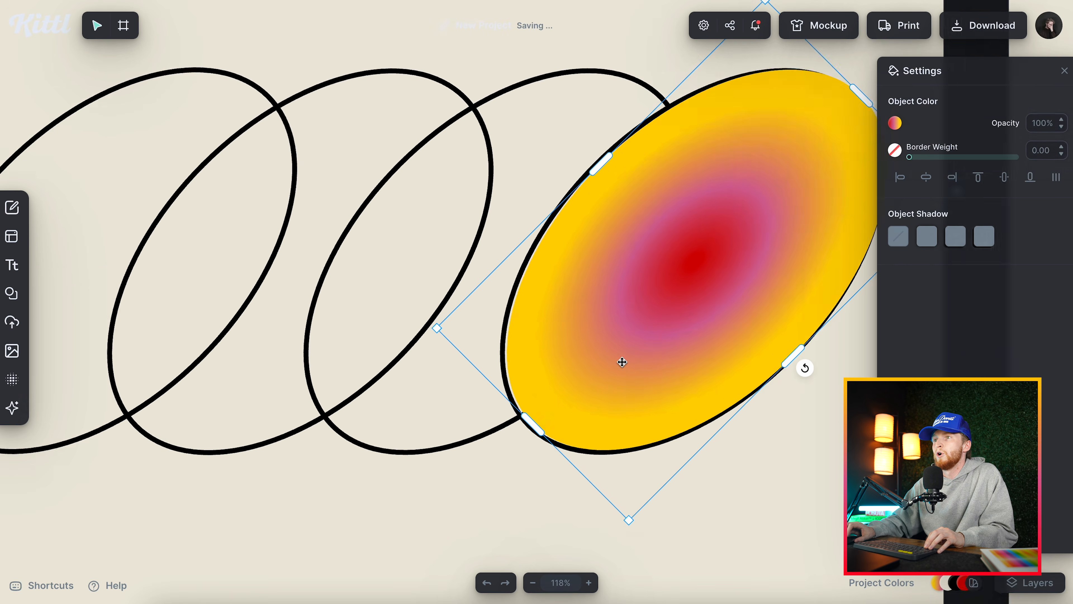
{"action": "scroll", "coordinate": [622, 362], "scroll_direction": "up", "scroll_amount": 2}
{"action": "left_click_drag", "start_coordinate": [506, 442], "coordinate": [503, 446]}
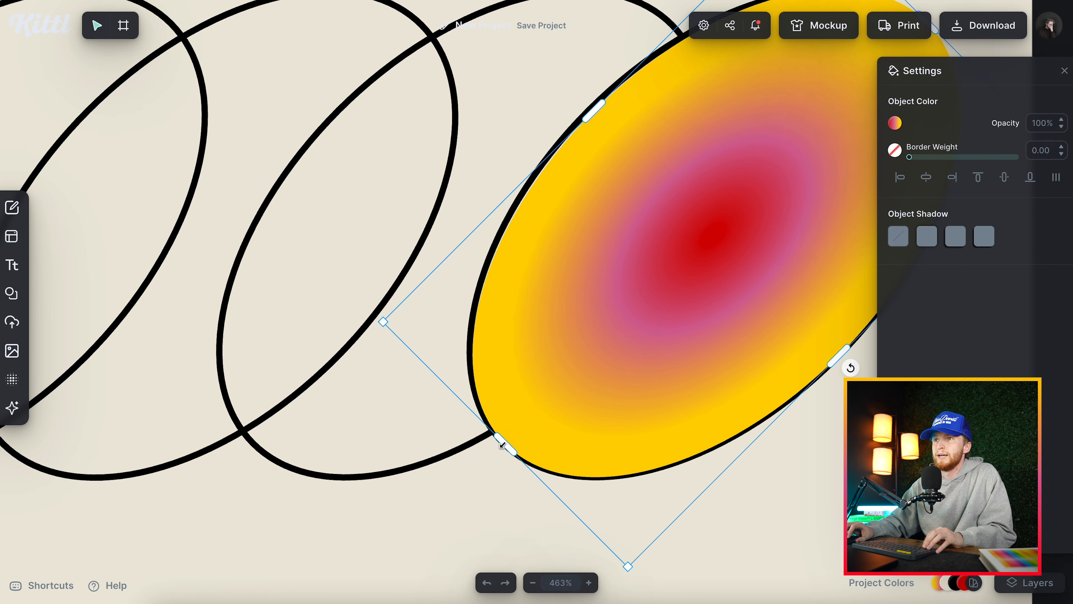
{"action": "left_click_drag", "start_coordinate": [599, 106], "coordinate": [596, 103]}
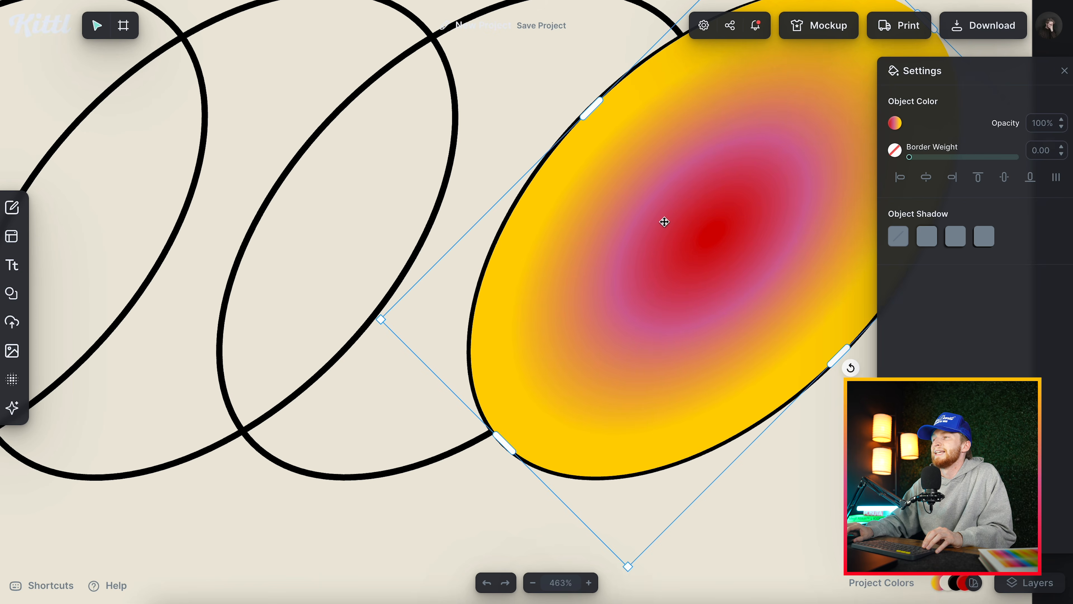
{"action": "scroll", "coordinate": [665, 218], "scroll_direction": "right", "scroll_amount": 5}
{"action": "scroll", "coordinate": [664, 218], "scroll_direction": "up", "scroll_amount": 2}
{"action": "left_click_drag", "start_coordinate": [717, 92], "coordinate": [712, 96]}
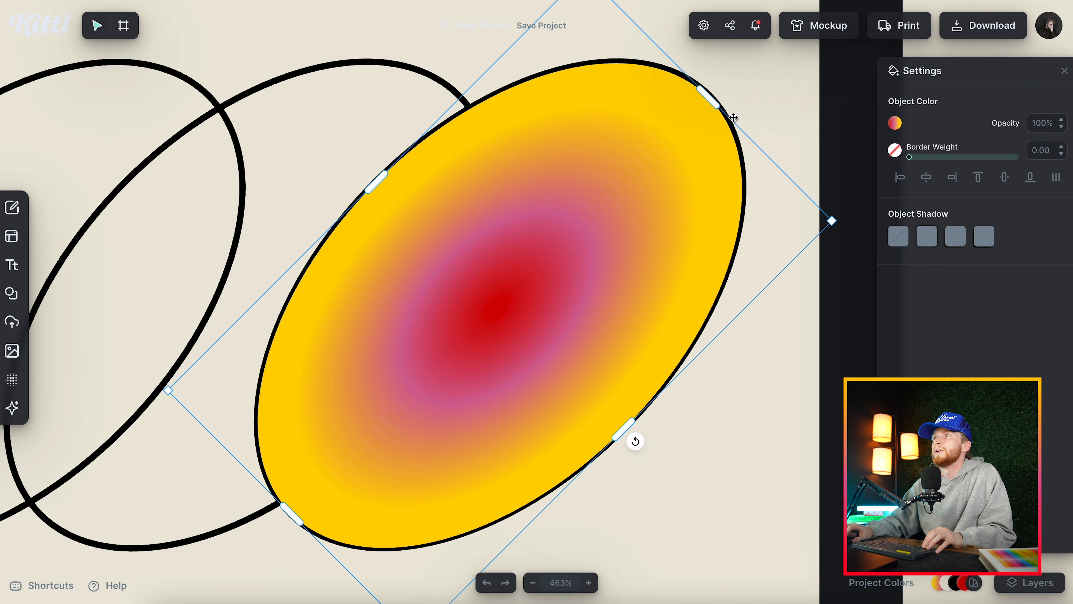
Send the gradient ellipse to the back so that it lies behind the black ellipse outlines.
{"action": "left_click", "coordinate": [767, 364]}
{"action": "left_click", "coordinate": [724, 299]}
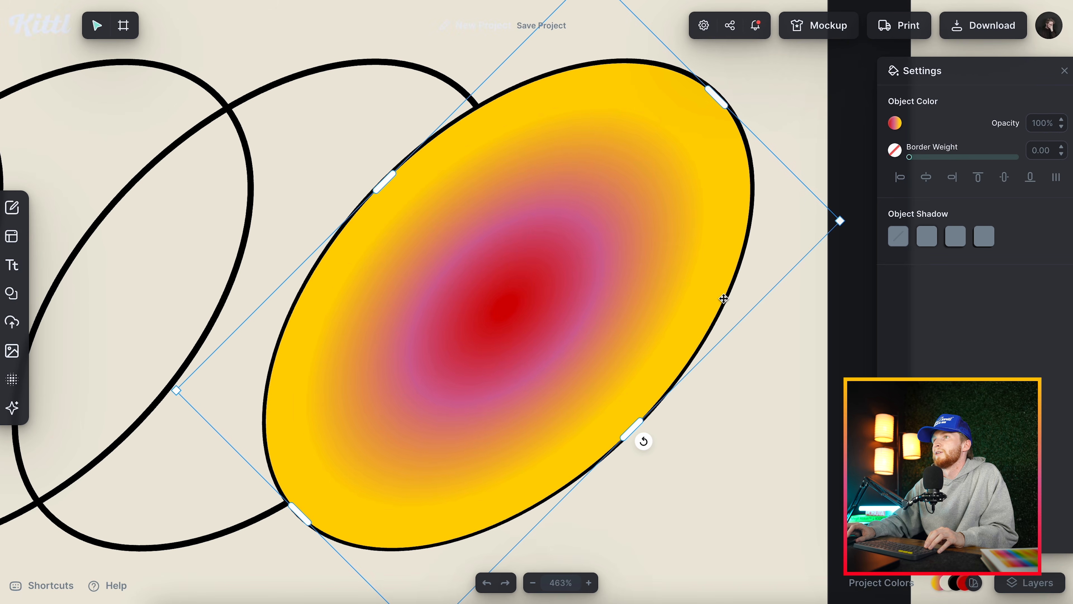
{"action": "right_click", "coordinate": [723, 299]}
{"action": "left_click", "coordinate": [662, 507]}
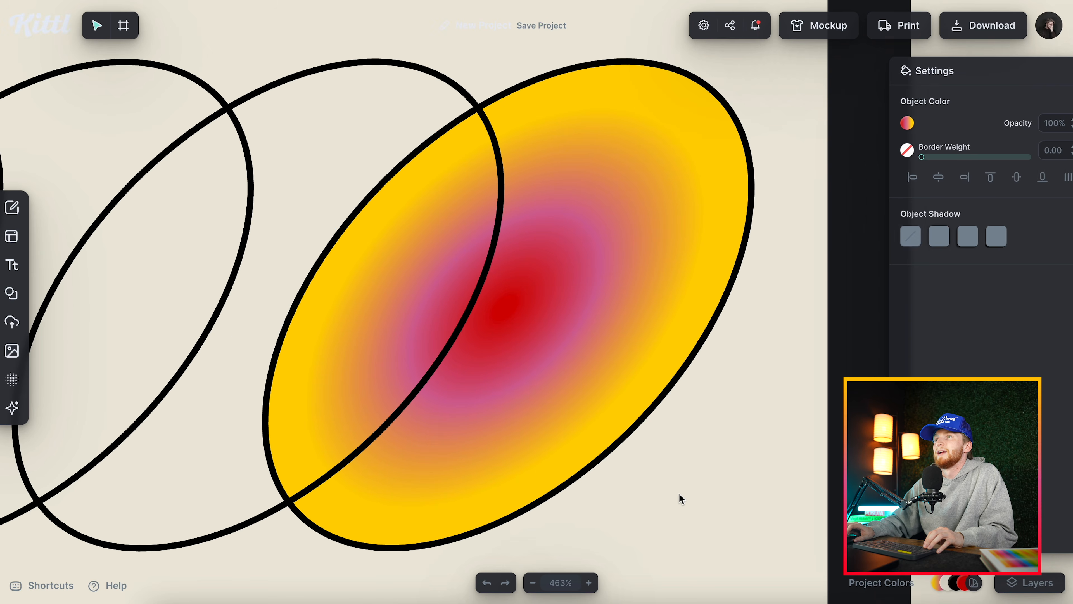
{"action": "scroll", "coordinate": [588, 392], "scroll_direction": "down", "scroll_amount": 5}
{"action": "scroll", "coordinate": [527, 391], "scroll_direction": "left", "scroll_amount": 5}
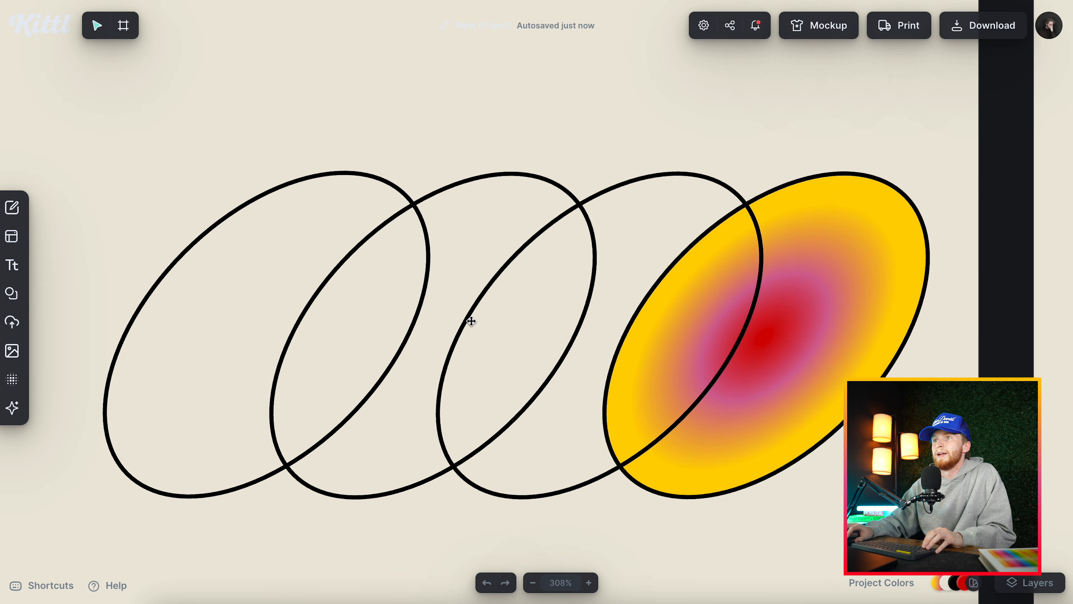
Select the three unfilled outlined ellipses together and send them behind the gradient ellipse.
{"action": "left_click", "coordinate": [471, 321]}
{"action": "left_click", "coordinate": [433, 193], "text": "shift"}
{"action": "left_click", "coordinate": [398, 187], "text": "shift"}
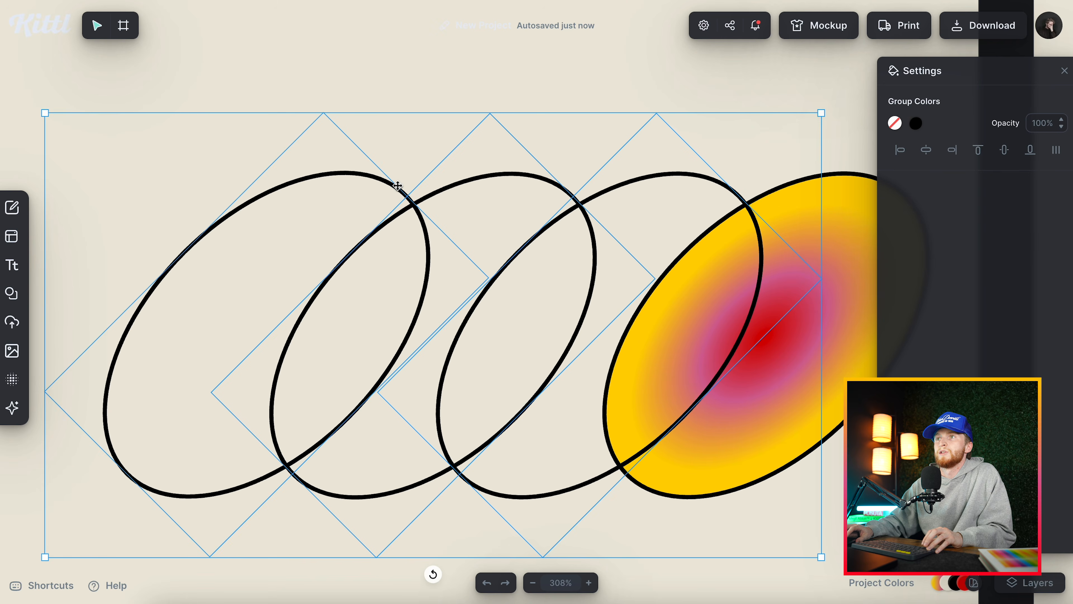
{"action": "right_click", "coordinate": [398, 186]}
{"action": "left_click", "coordinate": [487, 400]}
{"action": "left_click", "coordinate": [801, 496]}
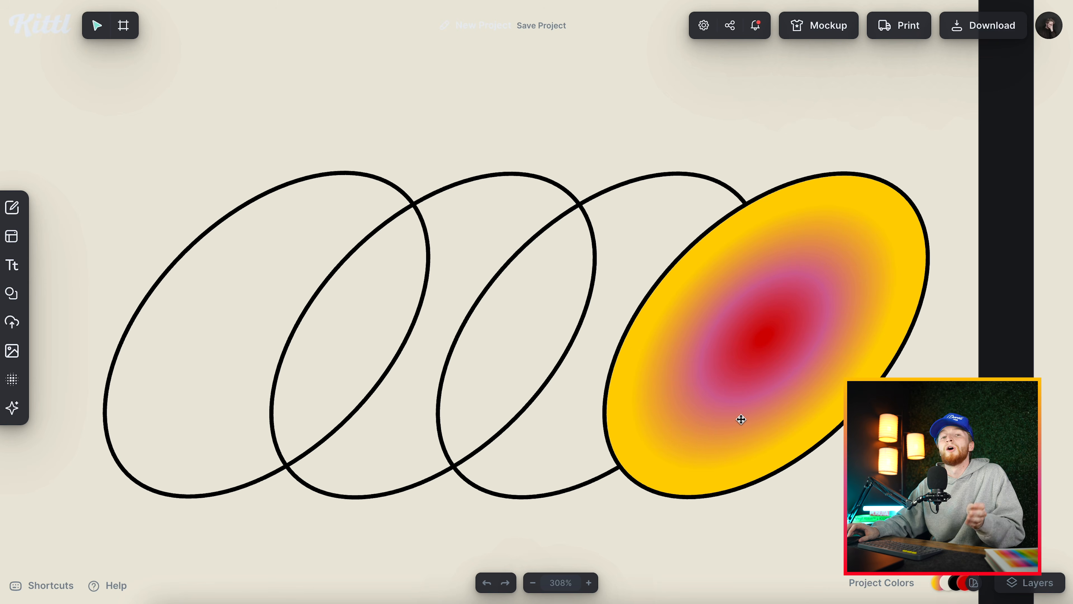
Select the whole ellipse emblem, scale it down and place it in the upper-right corner of poster 1, flush with the yellow rectangle's right edge.
{"action": "scroll", "coordinate": [565, 367], "scroll_direction": "down", "scroll_amount": 8}
{"action": "left_click", "coordinate": [532, 351]}
{"action": "scroll", "coordinate": [532, 349], "scroll_direction": "up", "scroll_amount": 3}
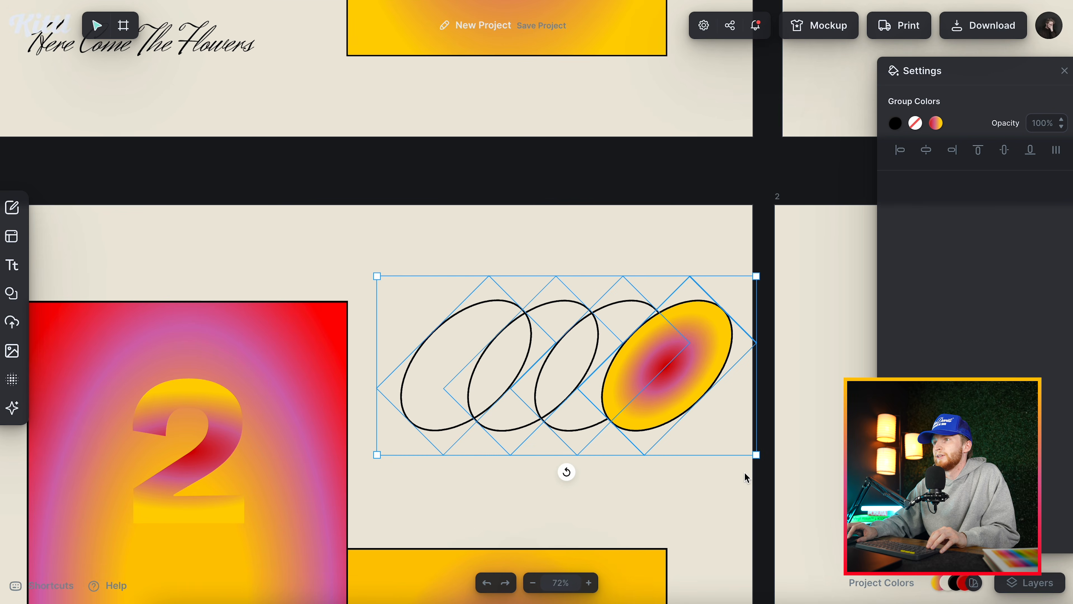
{"action": "left_click_drag", "start_coordinate": [760, 456], "coordinate": [647, 335]}
{"action": "left_click", "coordinate": [641, 368]}
{"action": "scroll", "coordinate": [640, 367], "scroll_direction": "down", "scroll_amount": 3}
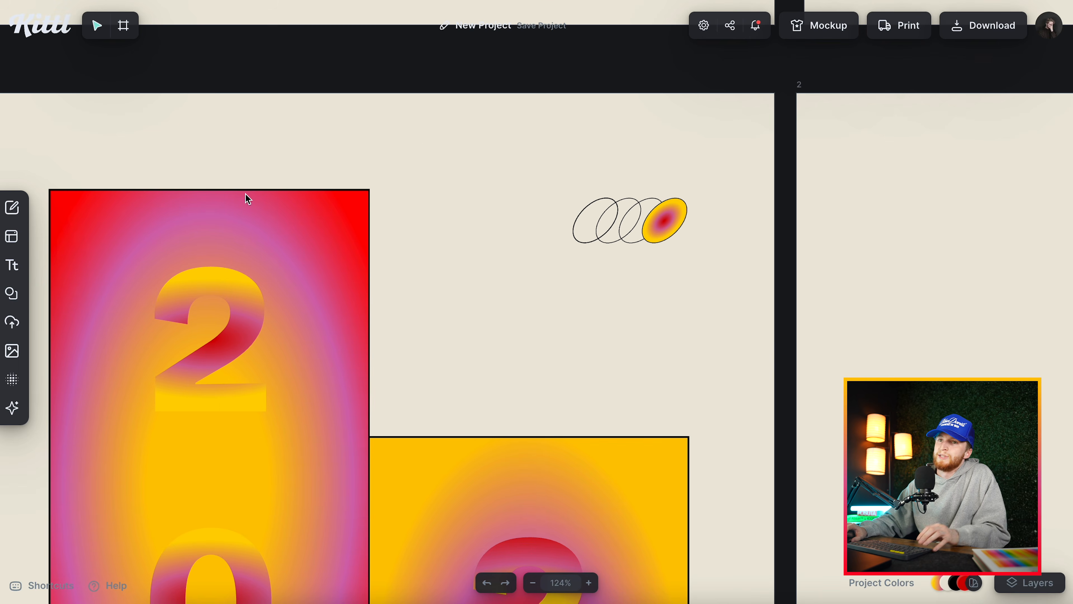
Move the small emblem up slightly so its top lines up with the red rectangle's top edge.
{"action": "left_click", "coordinate": [666, 223]}
{"action": "left_click_drag", "start_coordinate": [666, 224], "coordinate": [667, 218]}
{"action": "left_click", "coordinate": [664, 129]}
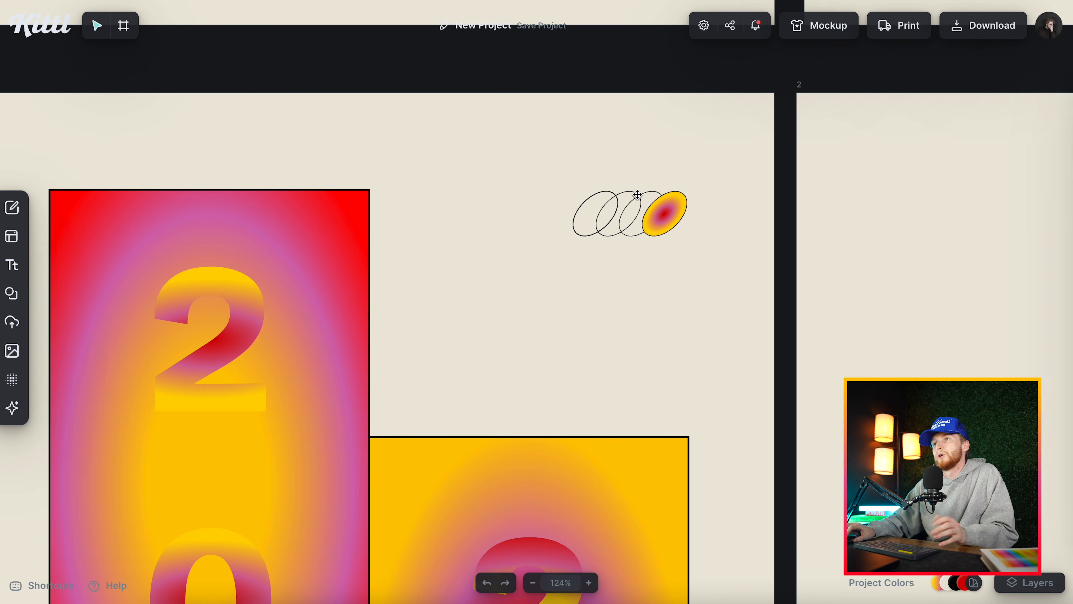
Set the border weight of the emblem's two middle ellipses to 2.
{"action": "left_click", "coordinate": [591, 221]}
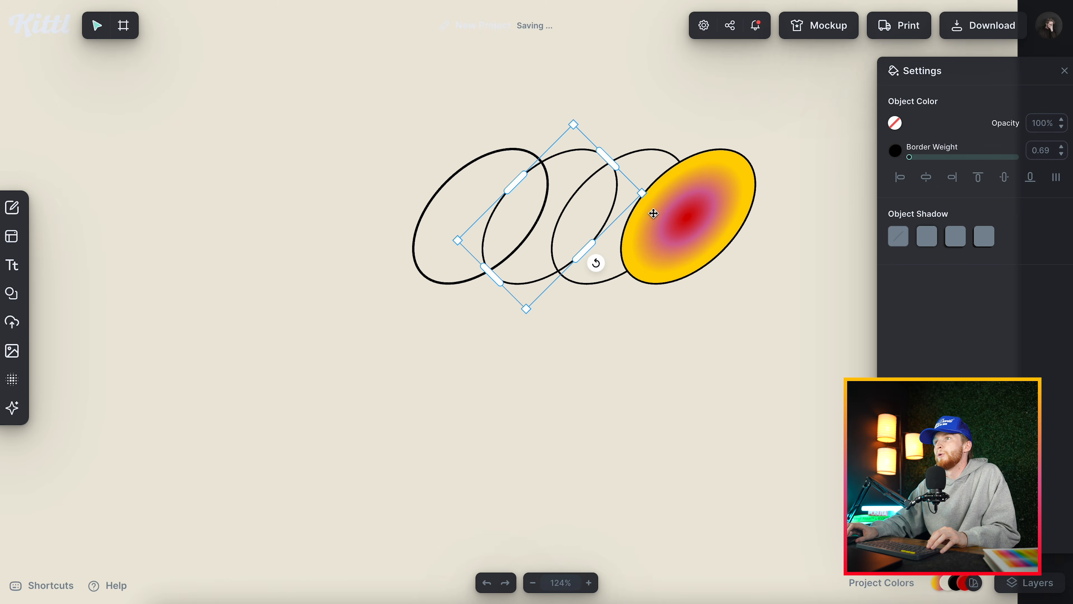
{"action": "left_click", "coordinate": [1039, 148]}
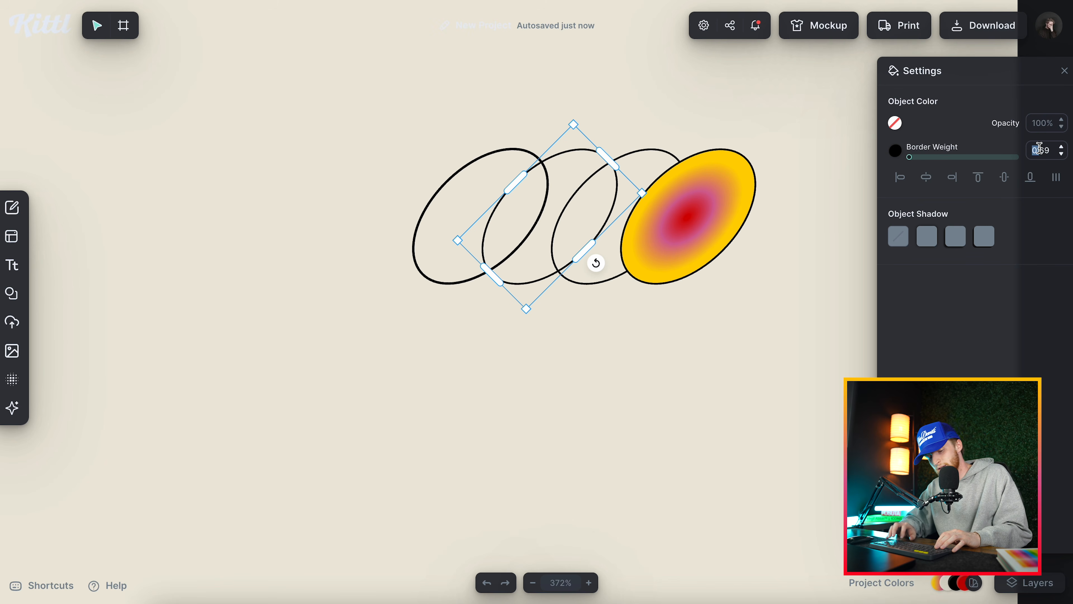
{"action": "type", "text": "2"}
{"action": "key", "text": "Return"}
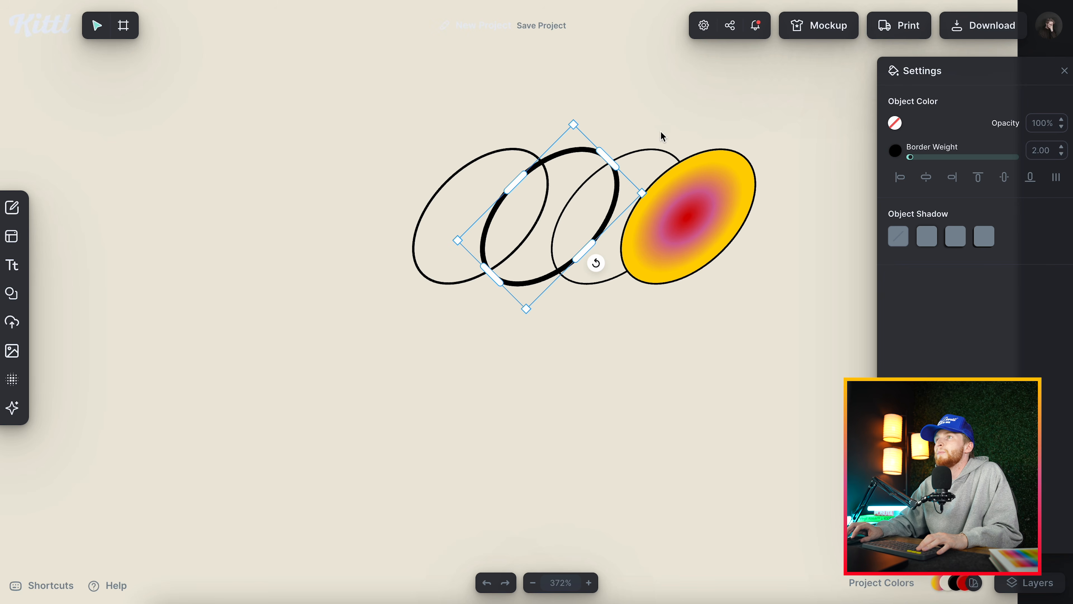
{"action": "left_click", "coordinate": [649, 150]}
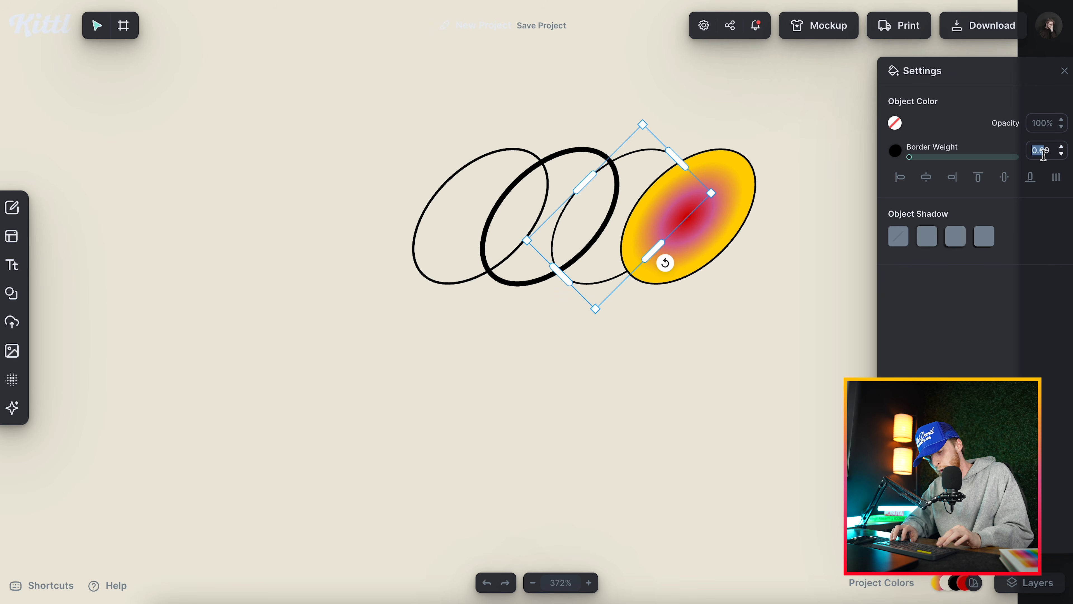
{"action": "type", "text": "2"}
{"action": "key", "text": "Return"}
Set the border weight of the emblem's outlined gradient ellipse and its leftmost ellipse to 2.
{"action": "left_click", "coordinate": [745, 151]}
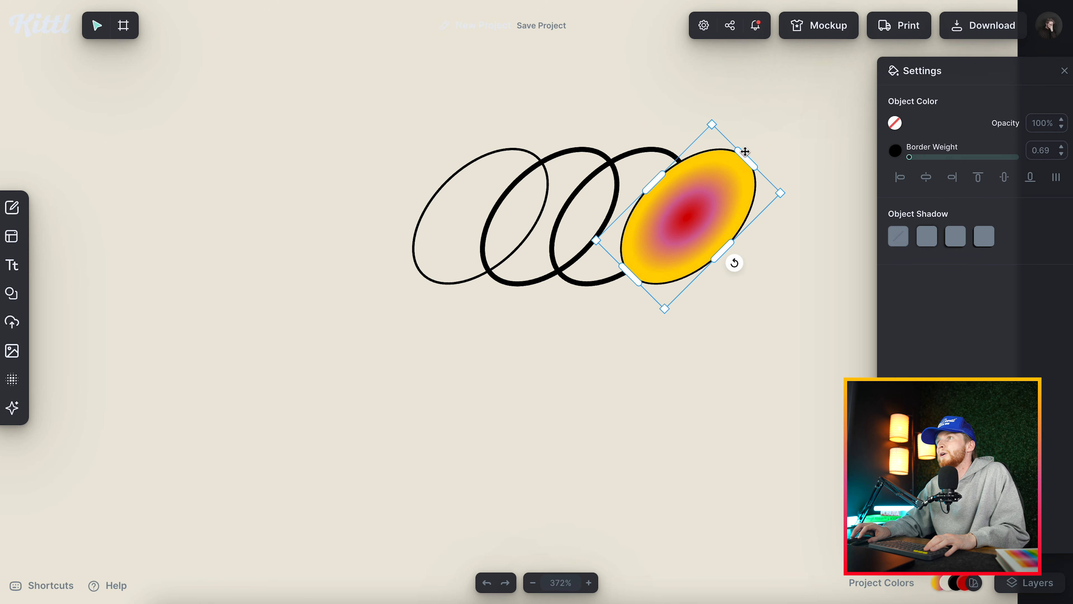
{"action": "type", "text": "2"}
{"action": "key", "text": "Return"}
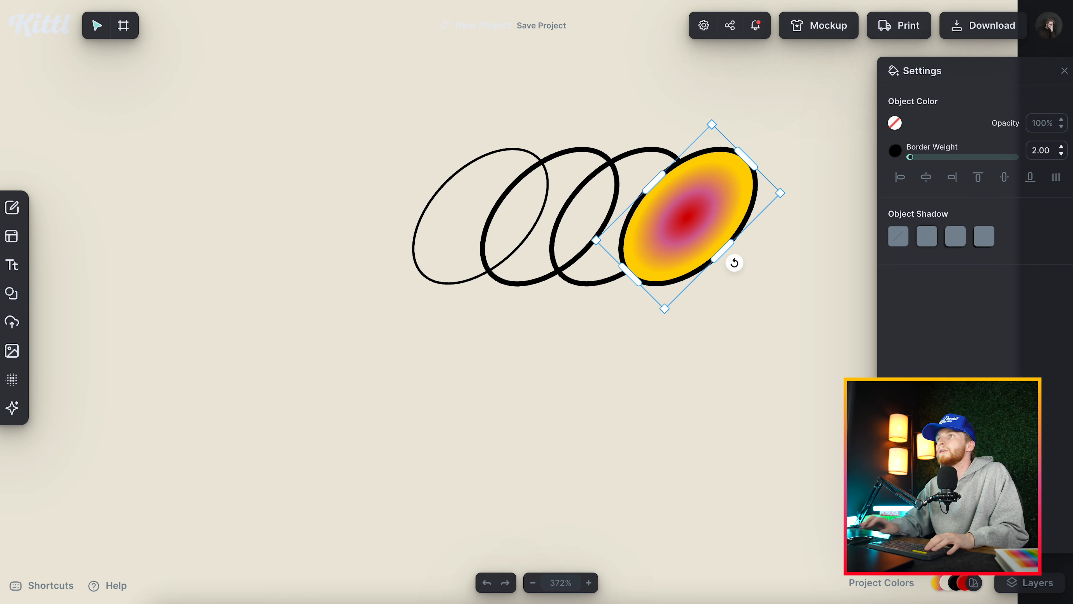
{"action": "left_click", "coordinate": [501, 148]}
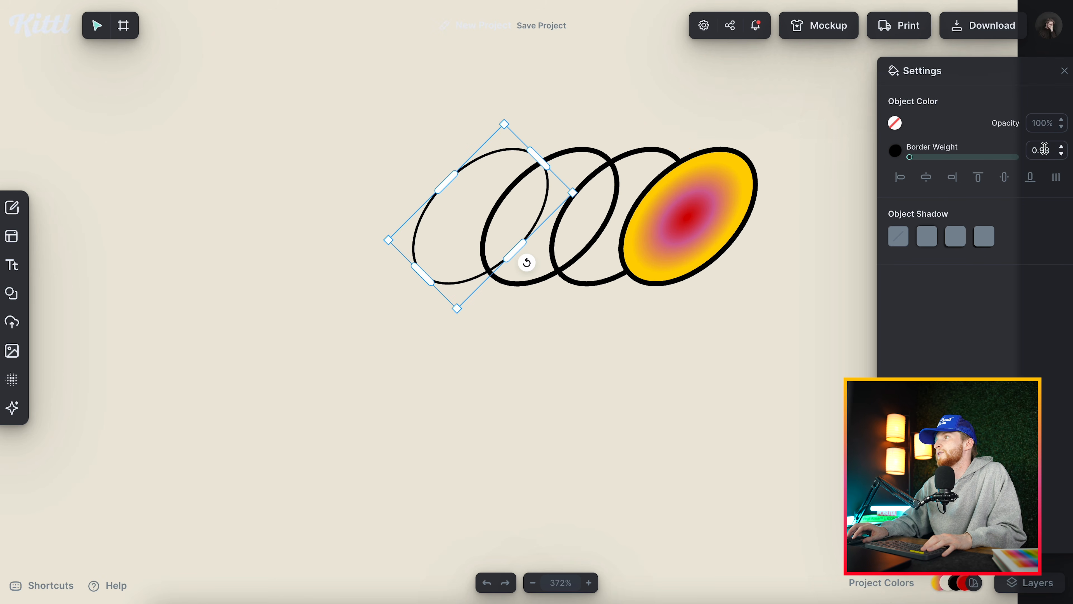
{"action": "type", "text": "2"}
{"action": "key", "text": "Return"}
{"action": "left_click", "coordinate": [486, 381]}
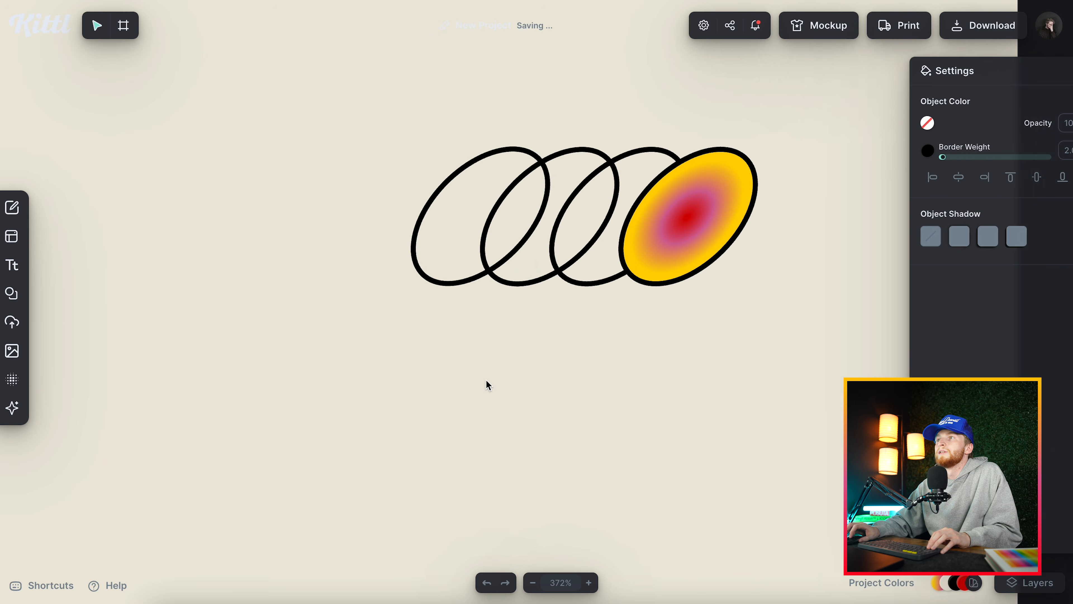
Copy the ellipse emblem onto artboard 2, enlarge it, turn it upright with the gradient ellipse on top and centre it.
{"action": "scroll", "coordinate": [486, 380], "scroll_direction": "down", "scroll_amount": 10}
{"action": "scroll", "coordinate": [487, 380], "scroll_direction": "up", "scroll_amount": 5}
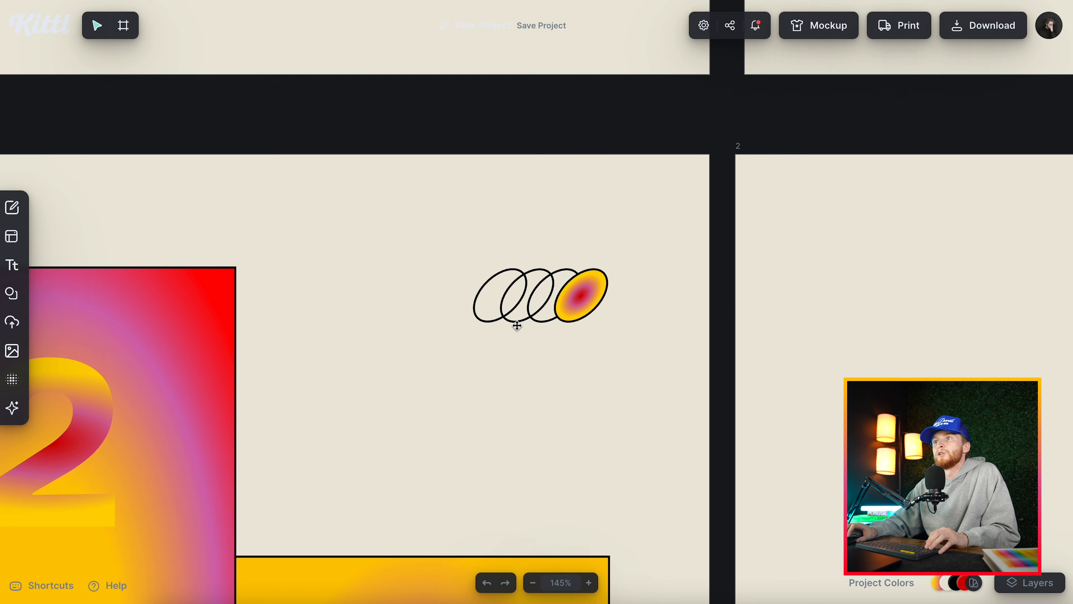
{"action": "scroll", "coordinate": [515, 345], "scroll_direction": "down", "scroll_amount": 10}
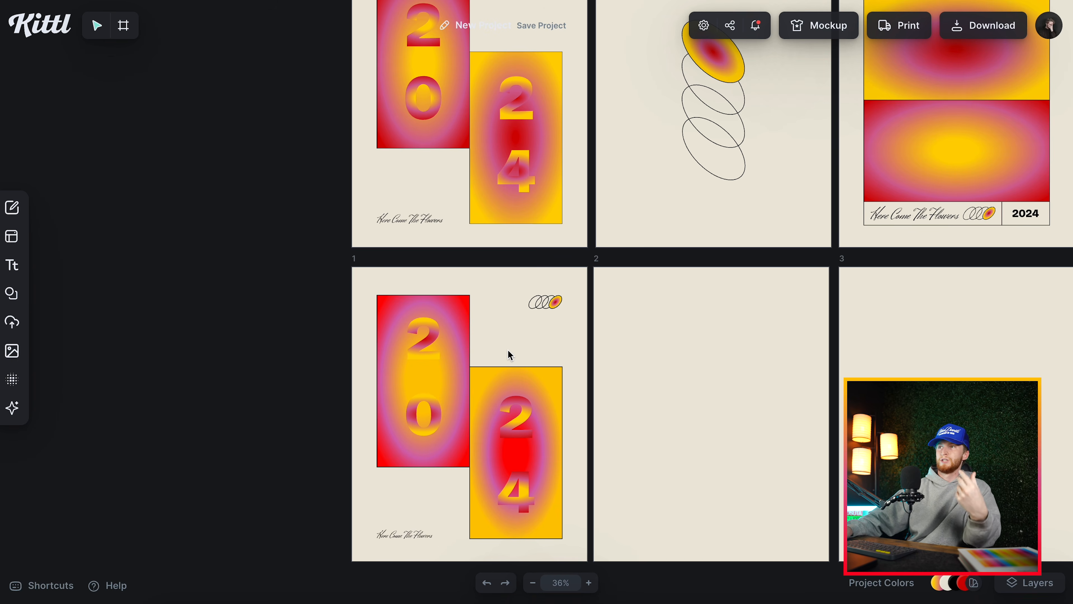
{"action": "scroll", "coordinate": [584, 247], "scroll_direction": "right", "scroll_amount": 3}
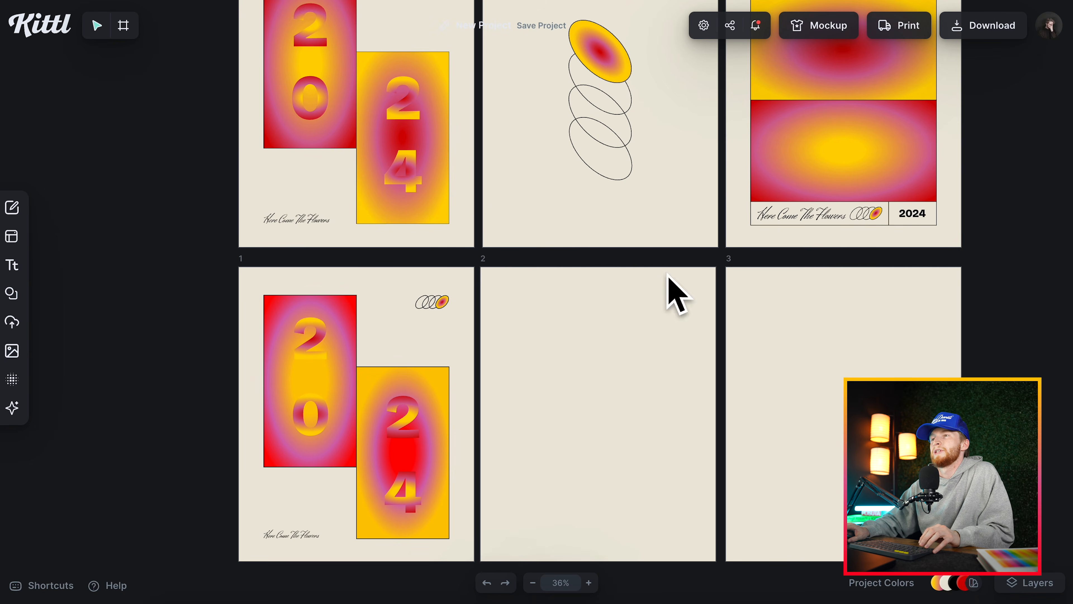
{"action": "scroll", "coordinate": [439, 300], "scroll_direction": "down", "scroll_amount": 2}
{"action": "left_click", "coordinate": [422, 254]}
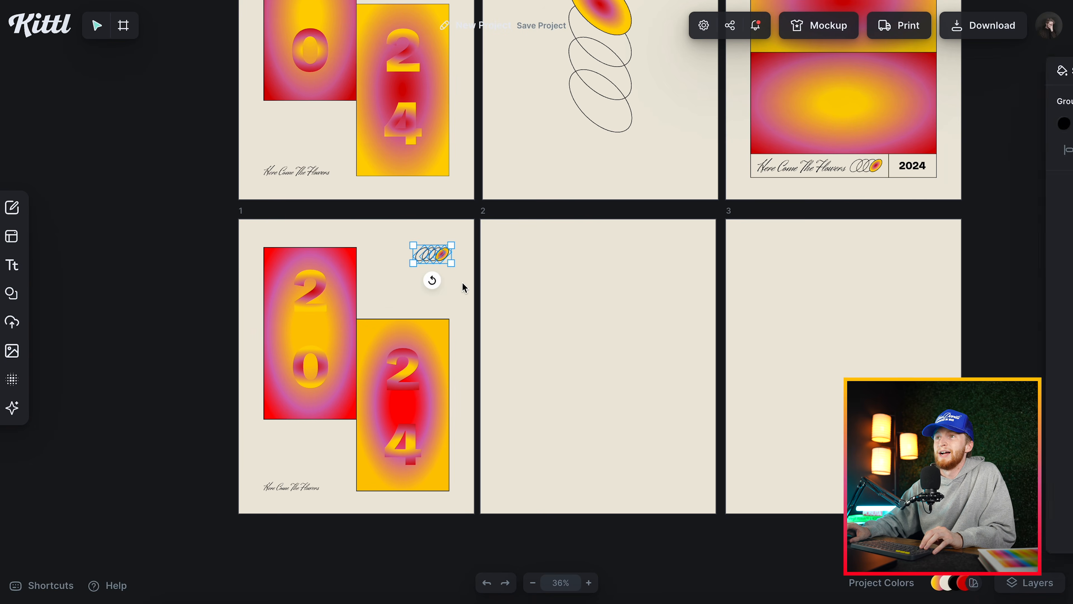
{"action": "left_click_drag", "start_coordinate": [439, 254], "coordinate": [627, 310]}
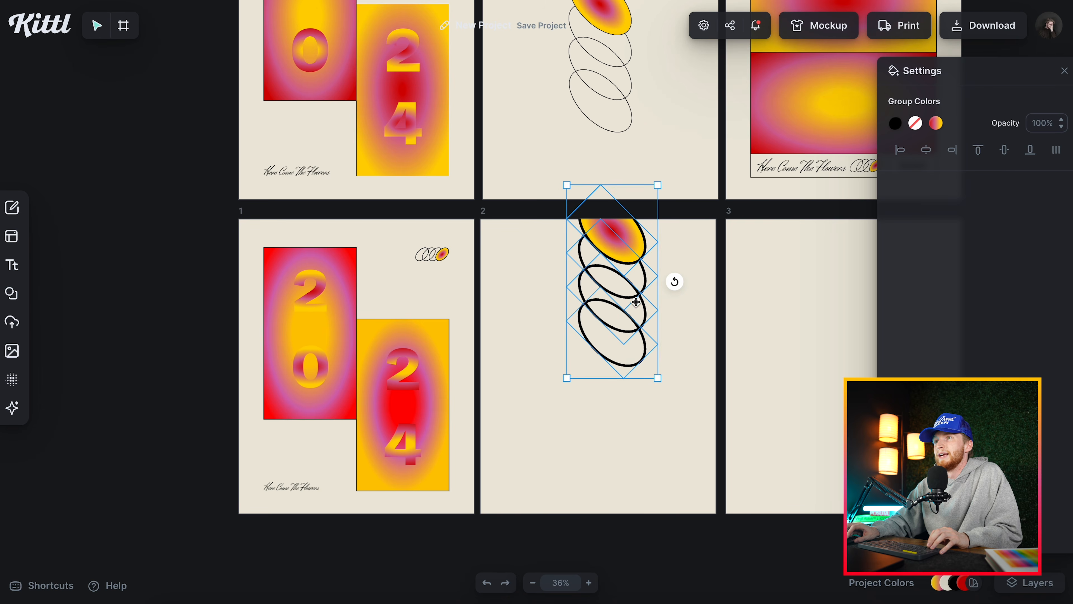
{"action": "mouse_move", "coordinate": [613, 347]}
{"action": "left_mouse_down"}
{"action": "mouse_move", "coordinate": [583, 382]}
{"action": "mouse_move", "coordinate": [598, 354]}
{"action": "left_mouse_up"}
{"action": "left_click", "coordinate": [1005, 149]}
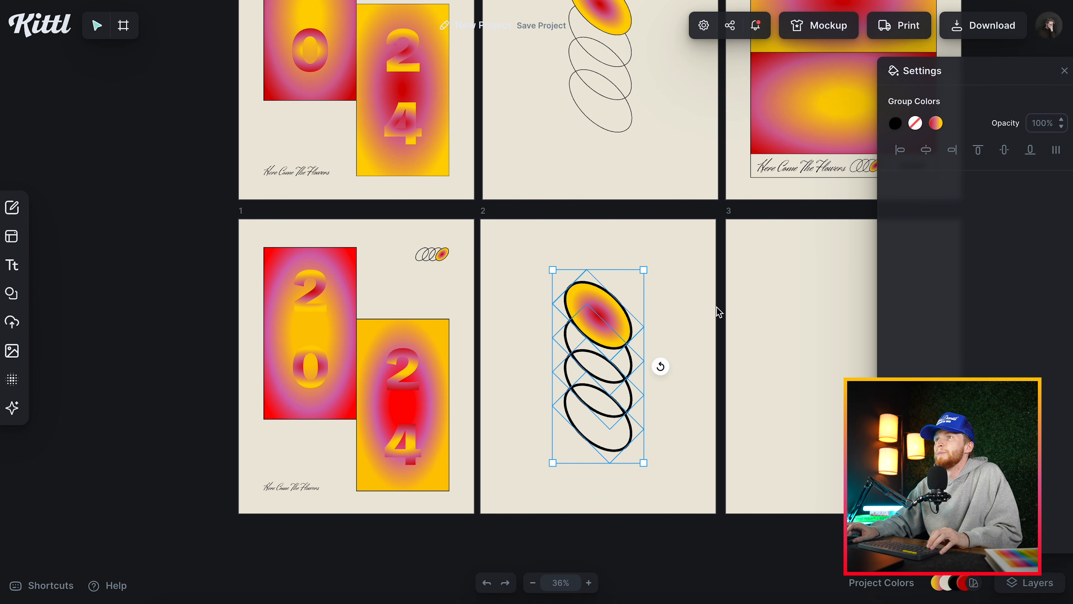
{"action": "left_click", "coordinate": [714, 309]}
{"action": "left_click", "coordinate": [602, 305]}
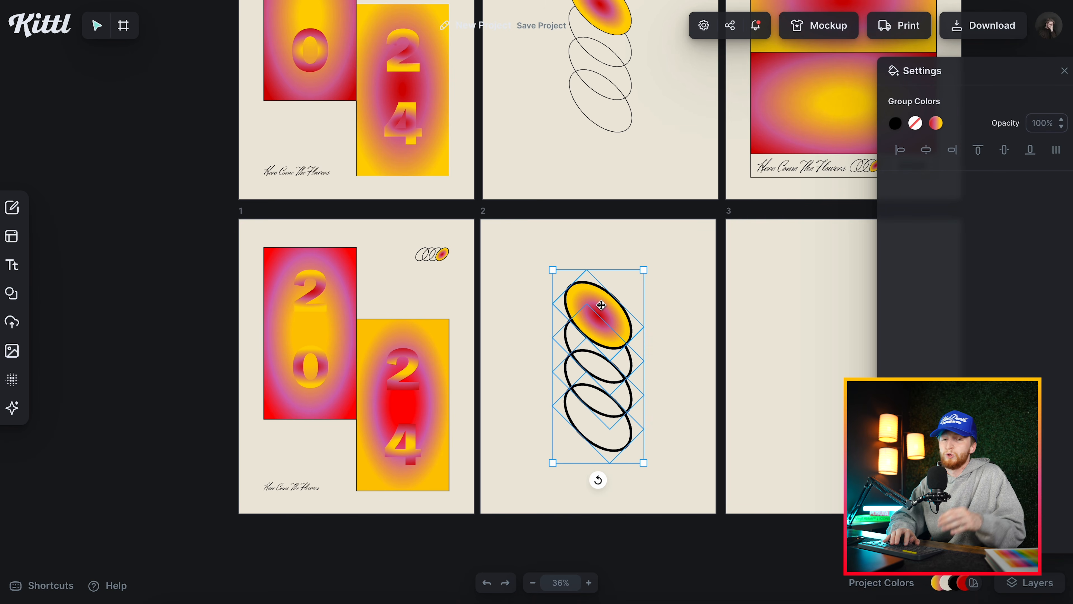
Set the border weight of the two lowest ellipses on artboard 2 to 2.
{"action": "left_click", "coordinate": [689, 380]}
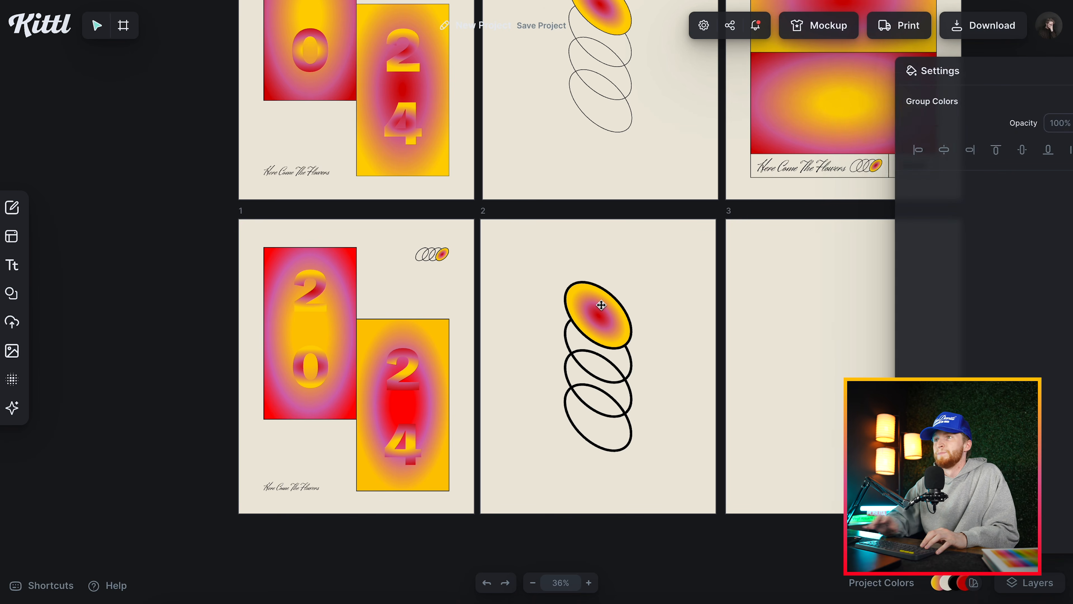
{"action": "left_click", "coordinate": [629, 428]}
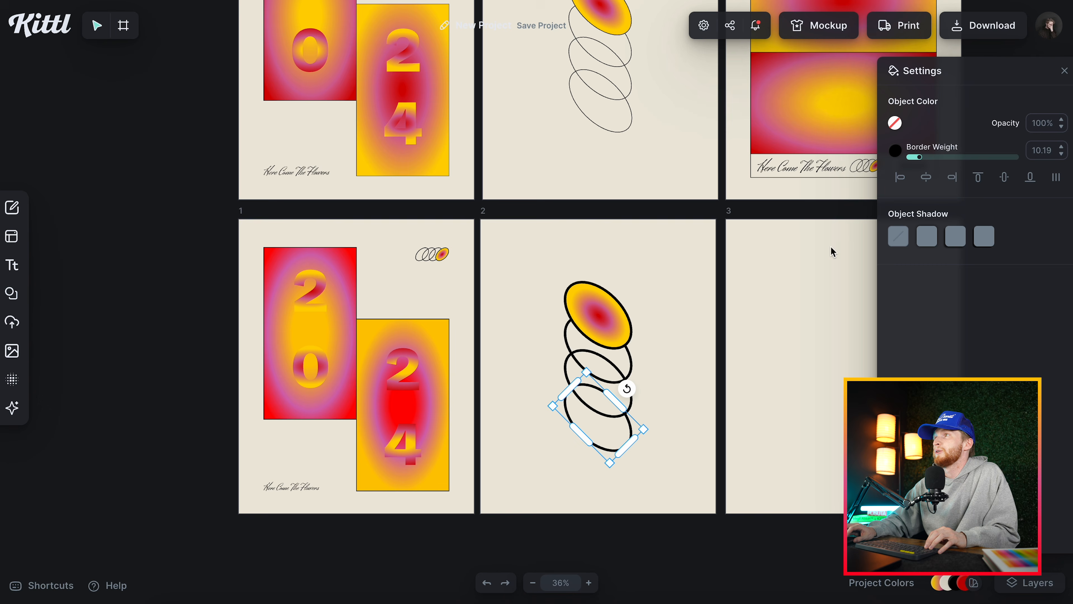
{"action": "double_click", "coordinate": [1052, 148]}
{"action": "type", "text": "2"}
{"action": "key", "text": "Return"}
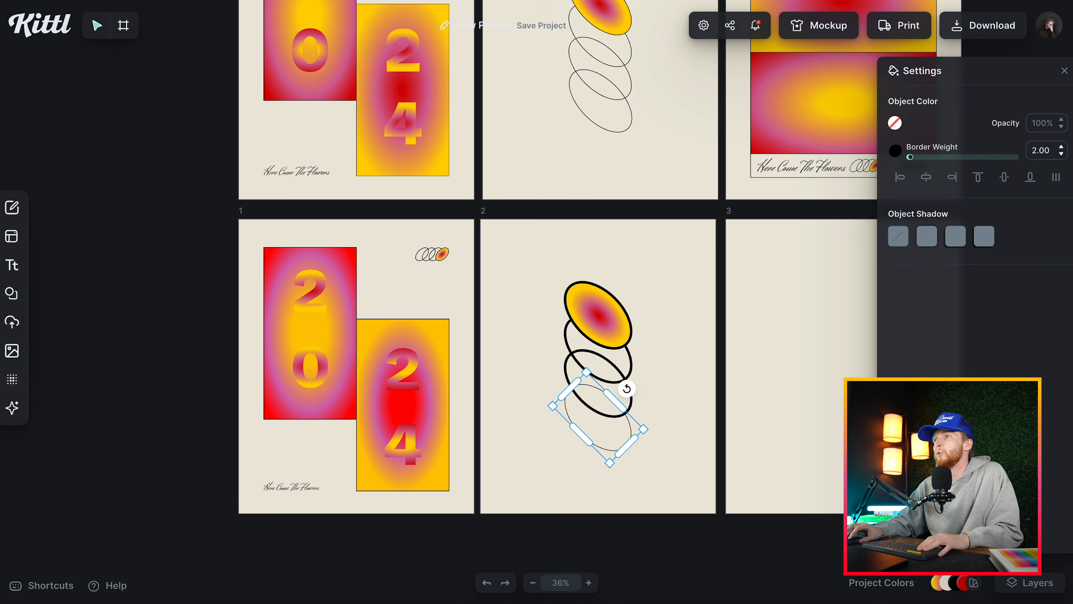
{"action": "left_click", "coordinate": [635, 404]}
{"action": "double_click", "coordinate": [1051, 150]}
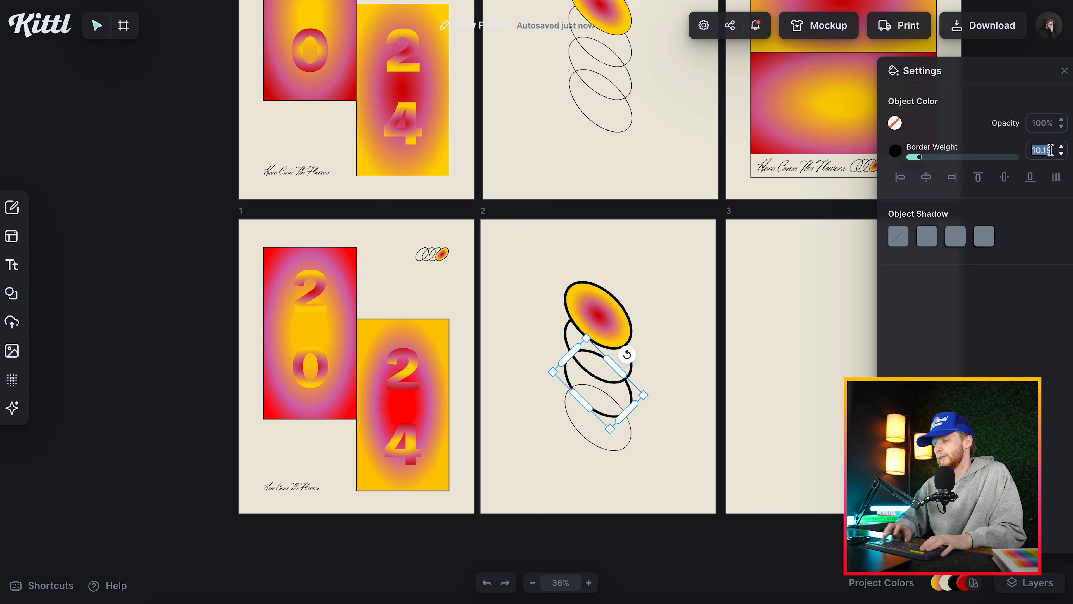
{"action": "type", "text": "2"}
{"action": "key", "text": "Return"}
Set the border weight of the two upper ellipses on artboard 2, including the gradient one's outline, to 2.
{"action": "left_click", "coordinate": [635, 368]}
{"action": "double_click", "coordinate": [1051, 150]}
{"action": "type", "text": "2"}
{"action": "key", "text": "Return"}
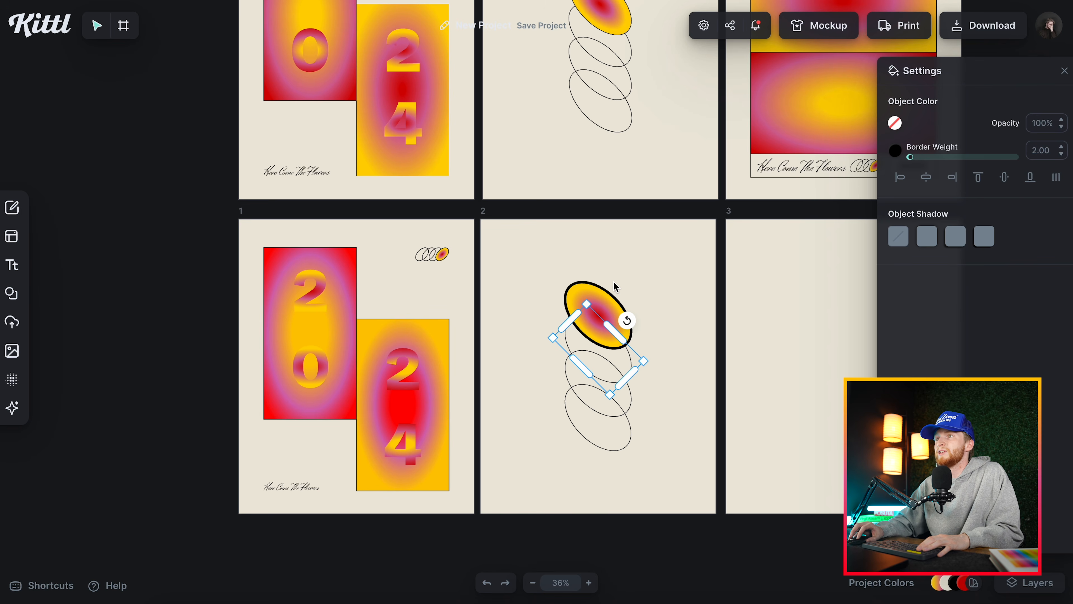
{"action": "left_click", "coordinate": [613, 293]}
{"action": "double_click", "coordinate": [1040, 149]}
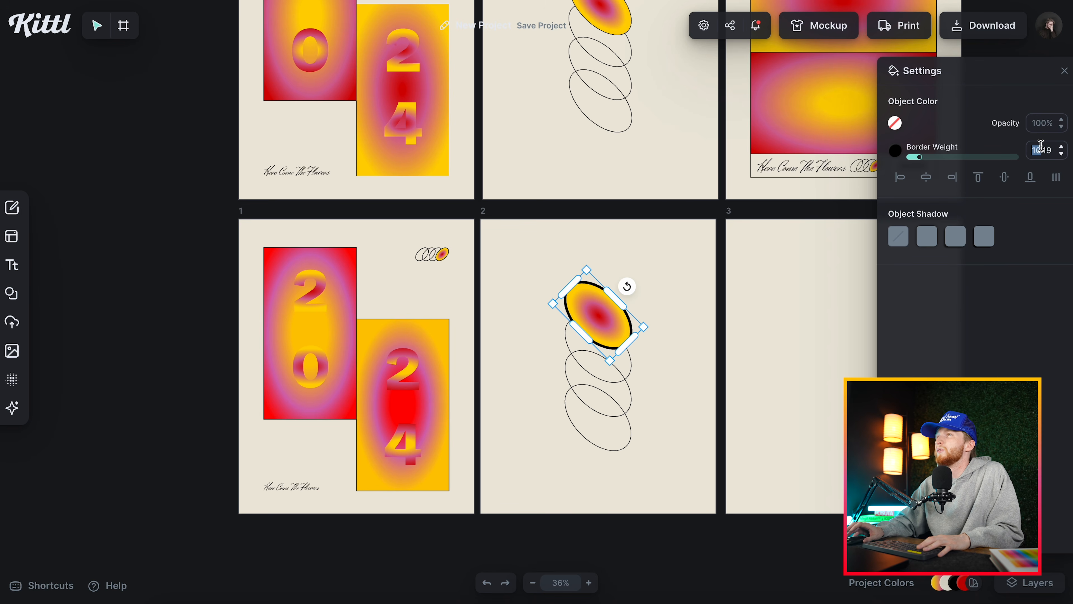
{"action": "type", "text": "2"}
{"action": "key", "text": "Return"}
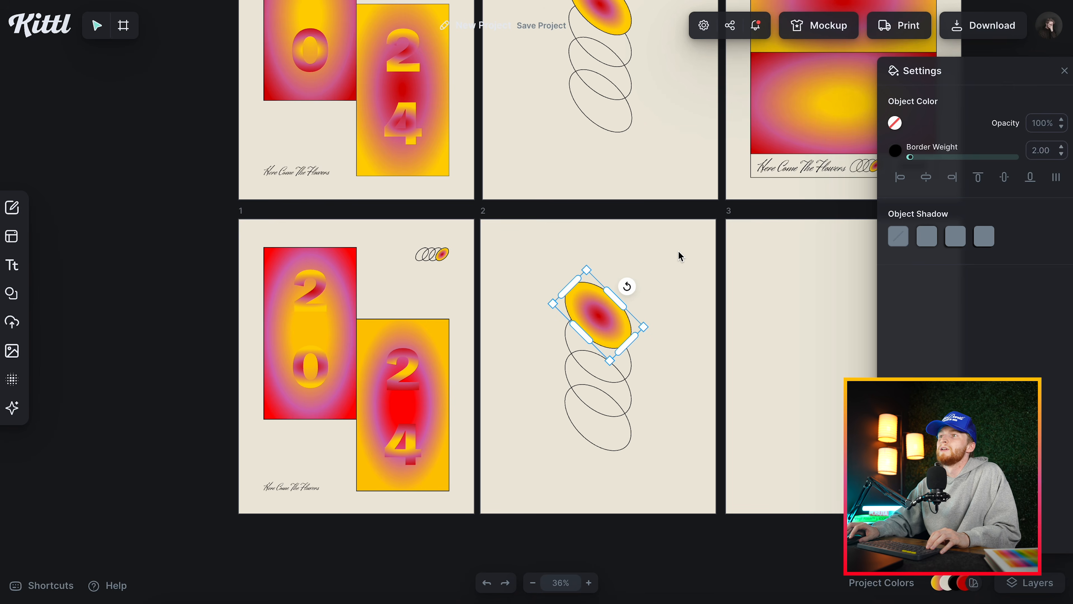
{"action": "left_click", "coordinate": [680, 256]}
Delete the practice artboards 2, 3 and 1 below the original posters.
{"action": "scroll", "coordinate": [690, 271], "scroll_direction": "up", "scroll_amount": 2}
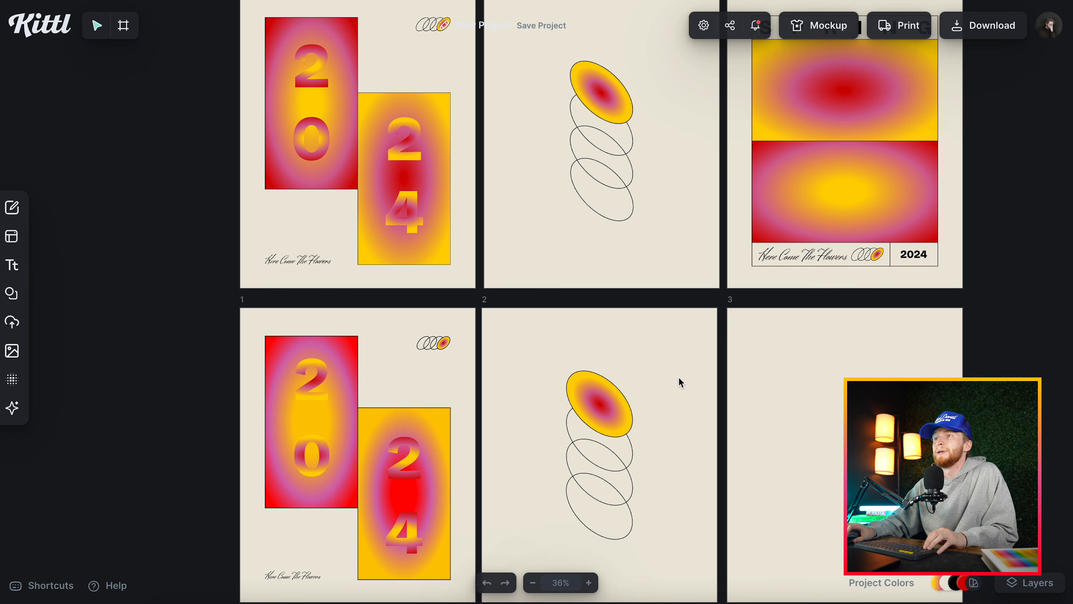
{"action": "scroll", "coordinate": [681, 384], "scroll_direction": "down", "scroll_amount": 2}
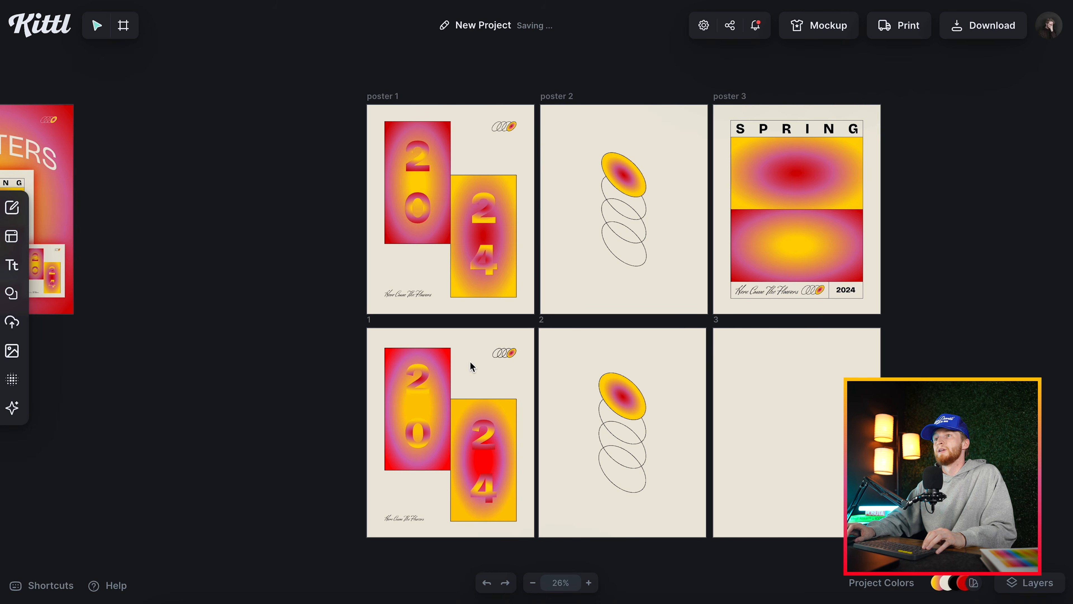
{"action": "scroll", "coordinate": [570, 486], "scroll_direction": "down", "scroll_amount": 1}
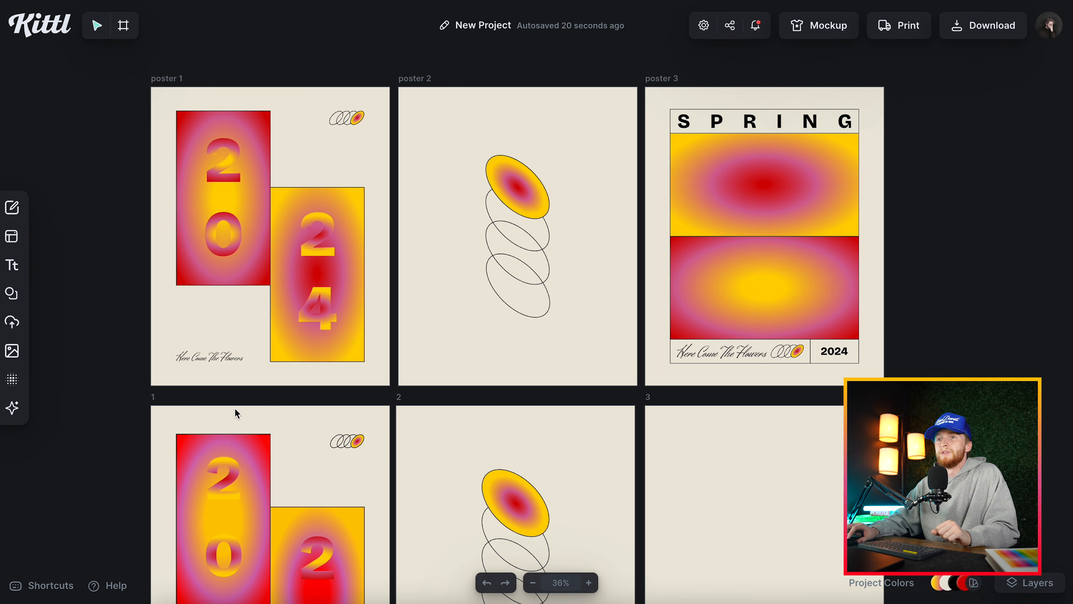
{"action": "left_click", "coordinate": [394, 402]}
{"action": "key", "text": "Delete"}
{"action": "left_click", "coordinate": [647, 403]}
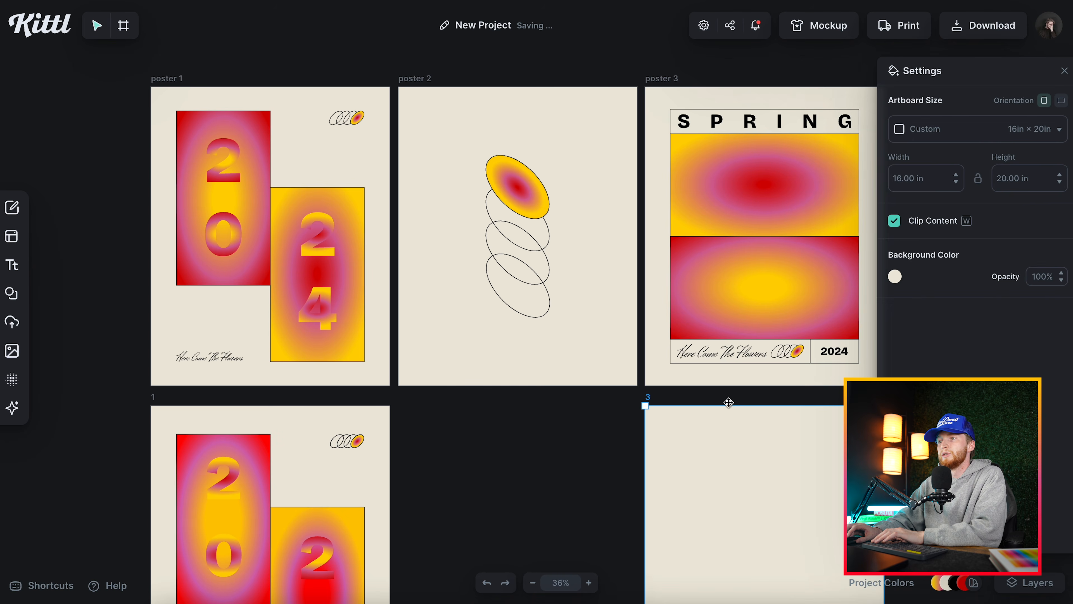
{"action": "key", "text": "Delete"}
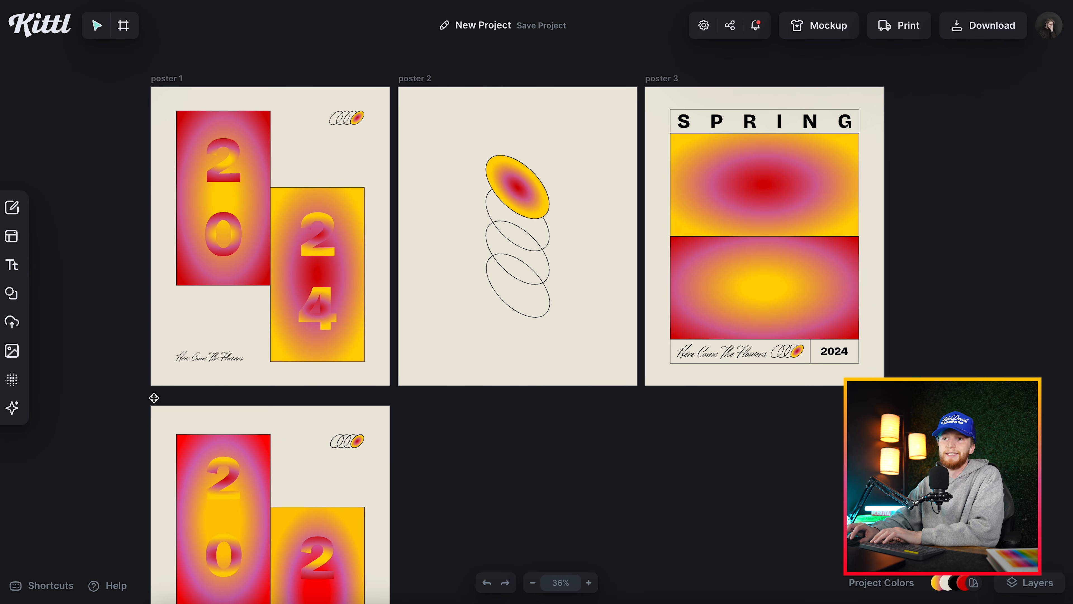
{"action": "left_click", "coordinate": [154, 398]}
{"action": "key", "text": "Delete"}
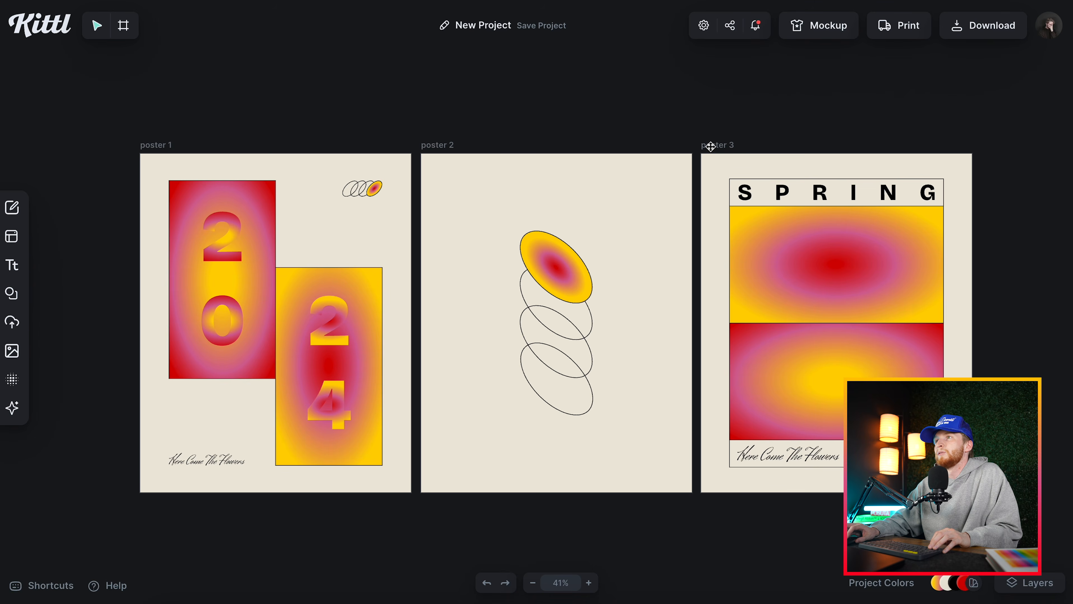
Replace the SPRING title on poster 3 with AUTUMN.
{"action": "left_click", "coordinate": [711, 147]}
{"action": "scroll", "coordinate": [708, 178], "scroll_direction": "right", "scroll_amount": 5}
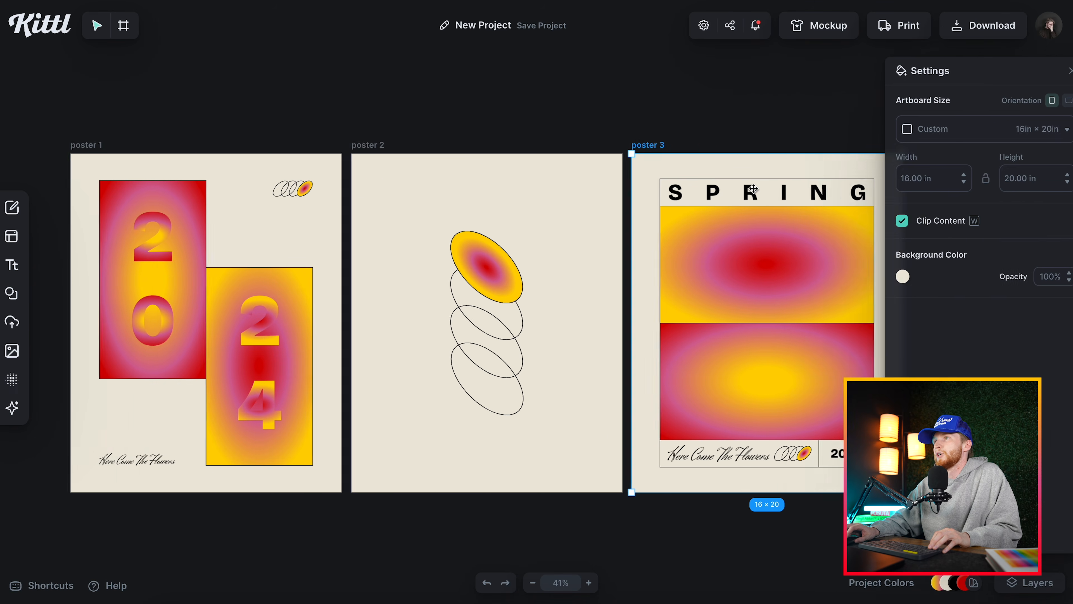
{"action": "scroll", "coordinate": [672, 204], "scroll_direction": "up", "scroll_amount": 3}
{"action": "scroll", "coordinate": [628, 197], "scroll_direction": "right", "scroll_amount": 1}
{"action": "scroll", "coordinate": [628, 197], "scroll_direction": "right", "scroll_amount": 1}
{"action": "scroll", "coordinate": [587, 150], "scroll_direction": "down", "scroll_amount": 1}
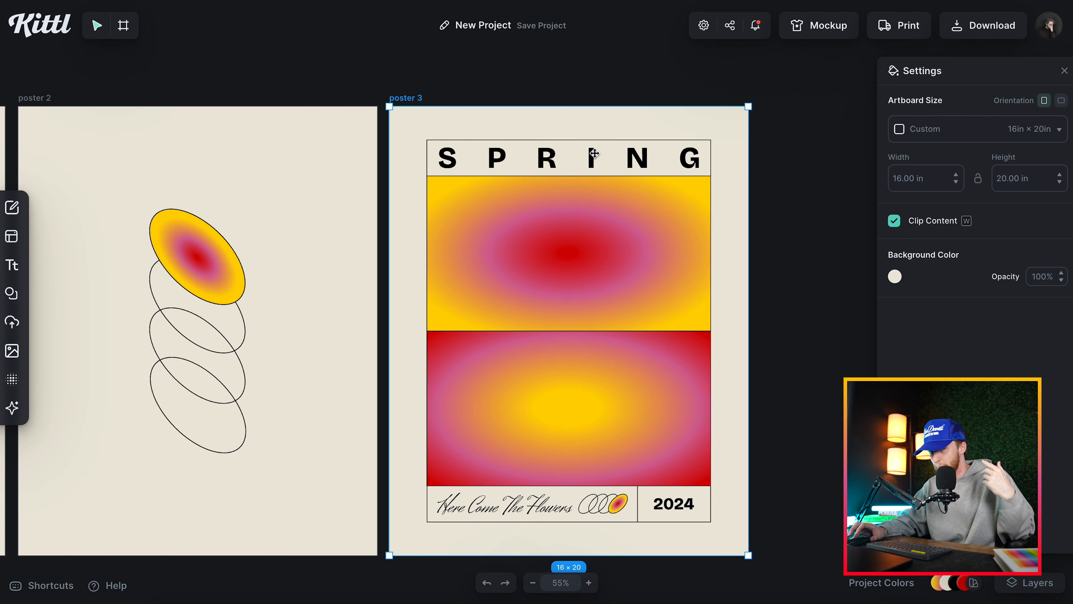
{"action": "double_click", "coordinate": [595, 154]}
{"action": "left_click", "coordinate": [594, 153]}
{"action": "key", "text": "super+a"}
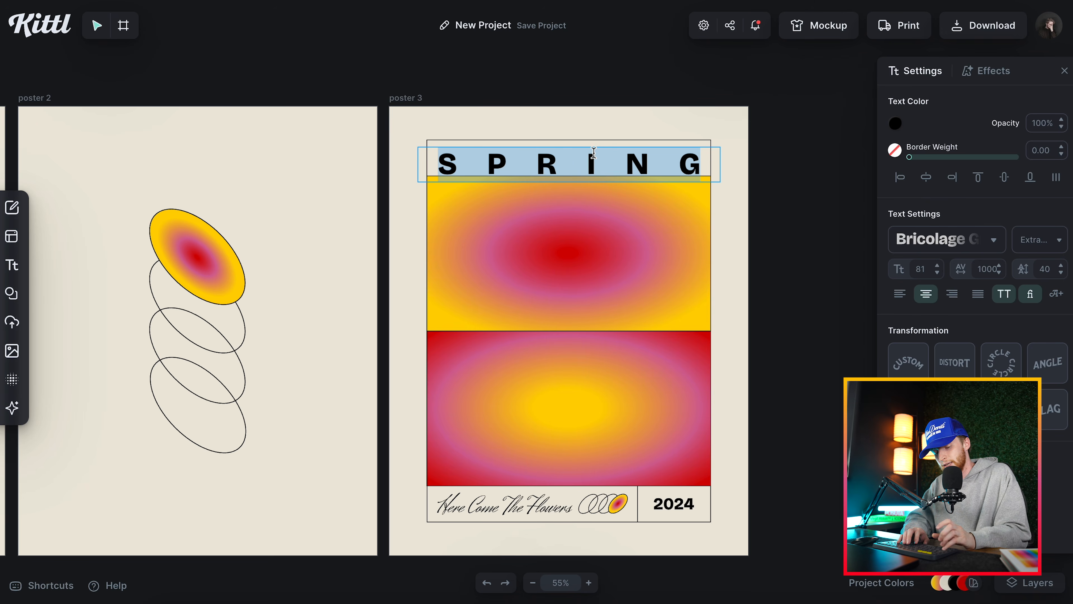
{"action": "type", "text": "autumn"}
{"action": "key", "text": "Escape"}
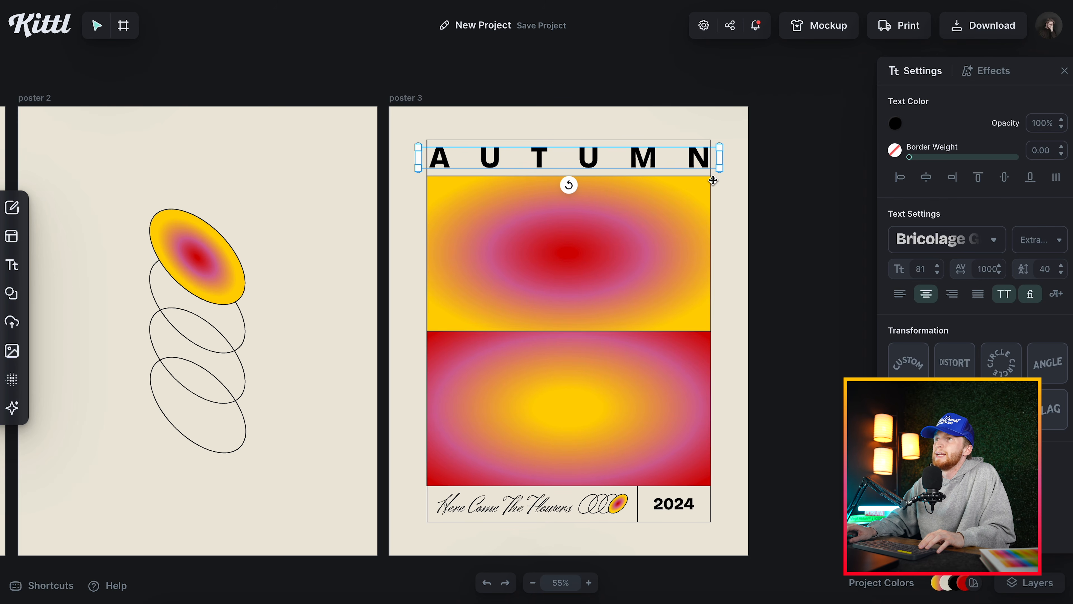
Tighten the letter spacing of the AUTUMN title to about 850 so it fits inside the header frame.
{"action": "left_click_drag", "start_coordinate": [979, 267], "coordinate": [986, 265]}
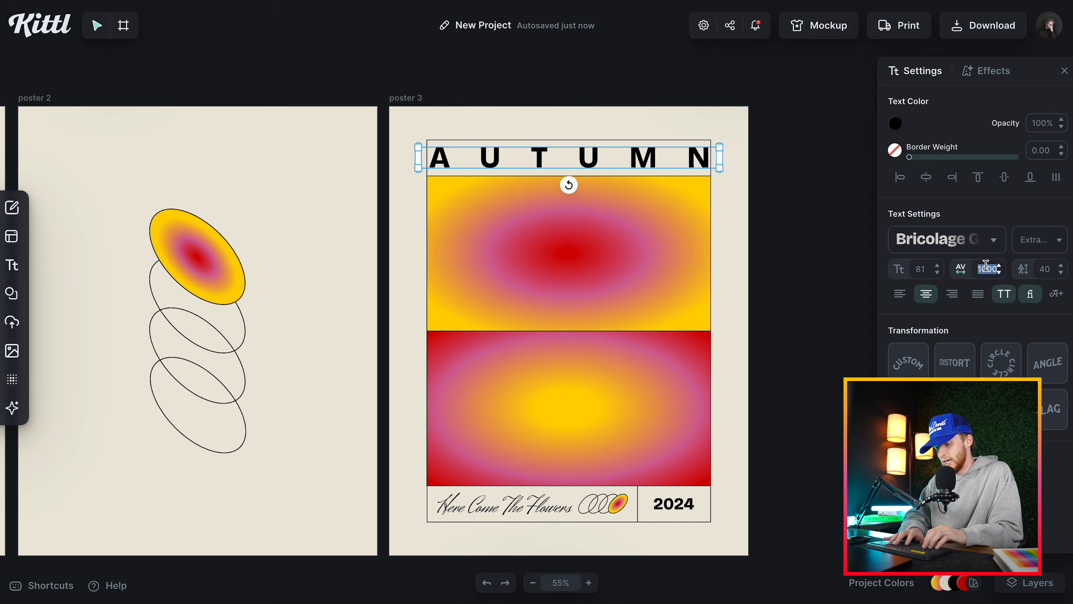
{"action": "type", "text": "80"}
{"action": "key", "text": "Return"}
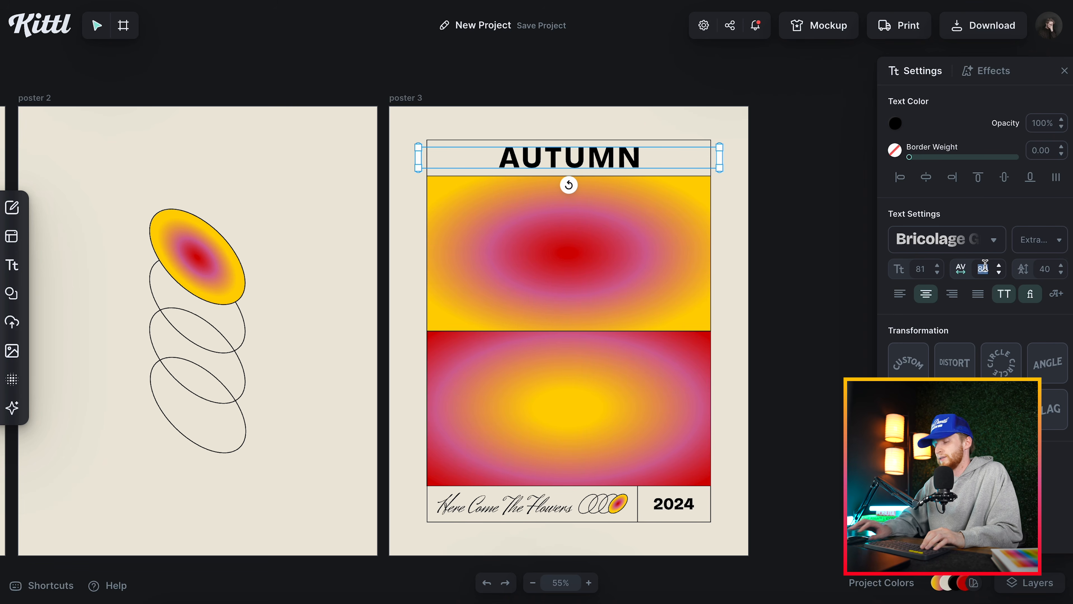
{"action": "type", "text": "00"}
{"action": "double_click", "coordinate": [986, 268]}
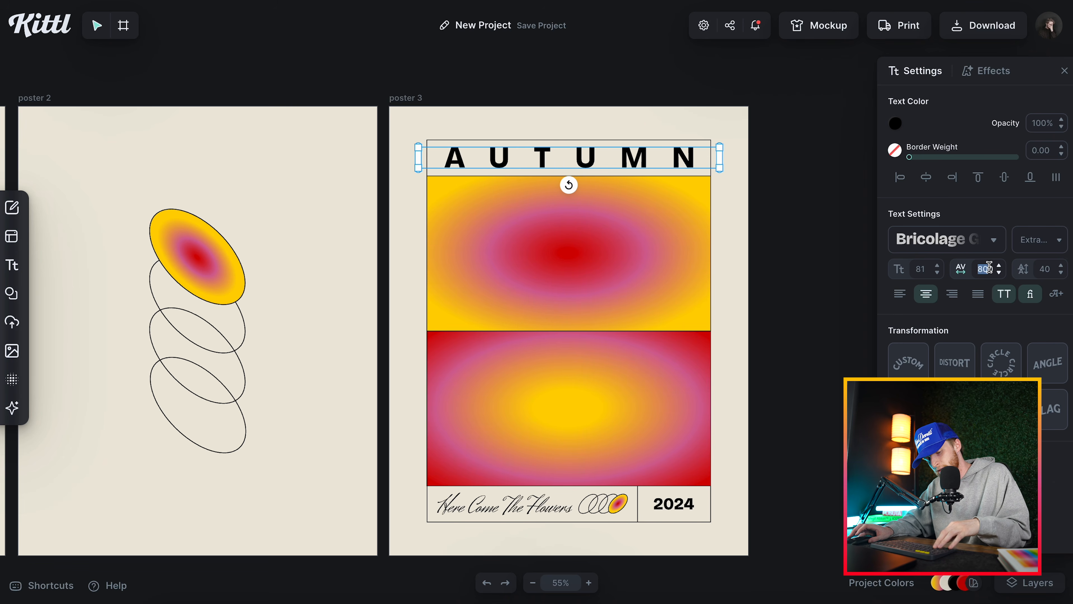
{"action": "type", "text": "850"}
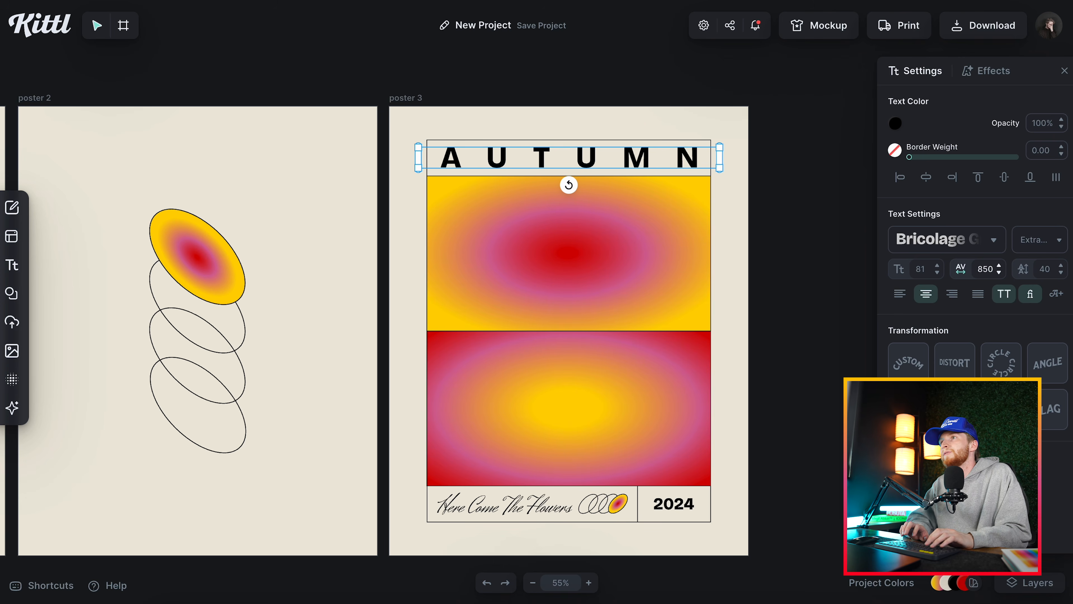
{"action": "double_click", "coordinate": [994, 269]}
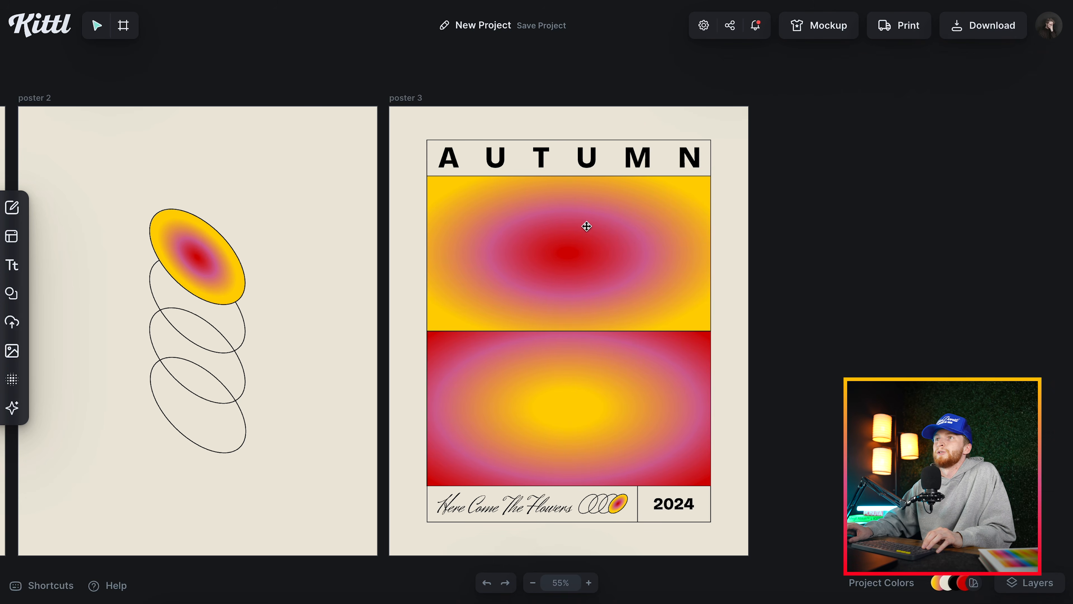
Change the word Flowers to Leaves in poster 3's script tagline.
{"action": "scroll", "coordinate": [537, 511], "scroll_direction": "up", "scroll_amount": 5}
{"action": "scroll", "coordinate": [525, 461], "scroll_direction": "down", "scroll_amount": 2}
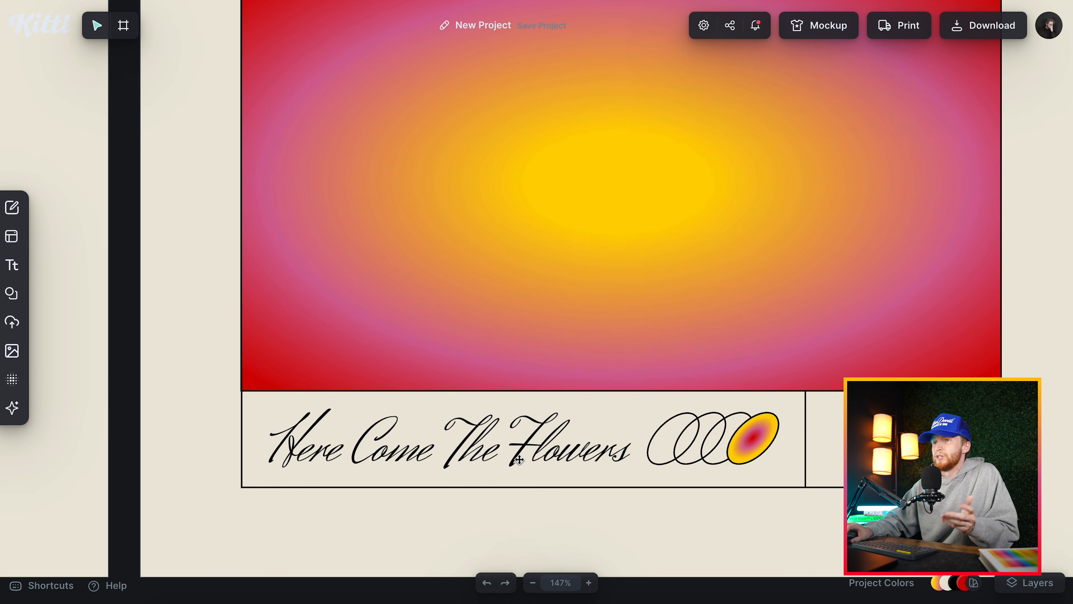
{"action": "double_click", "coordinate": [522, 458]}
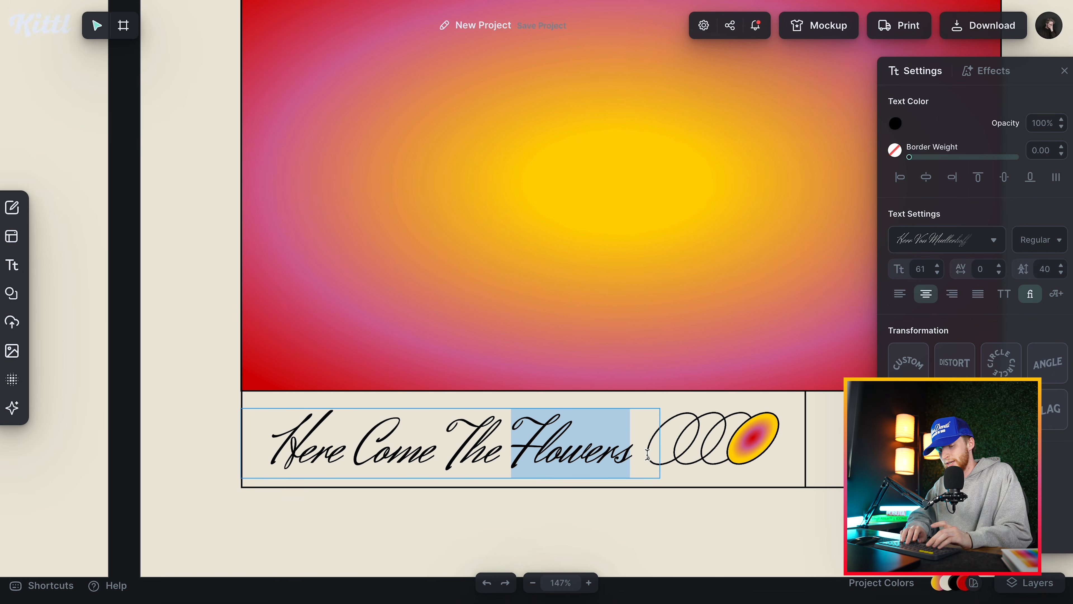
{"action": "type", "text": "Leaves"}
{"action": "key", "text": "Escape"}
Recolour the outer stop of the upper rectangle's gradient on poster 3 to orange, ff6600.
{"action": "scroll", "coordinate": [593, 506], "scroll_direction": "up", "scroll_amount": 1}
{"action": "scroll", "coordinate": [593, 506], "scroll_direction": "left", "scroll_amount": 2}
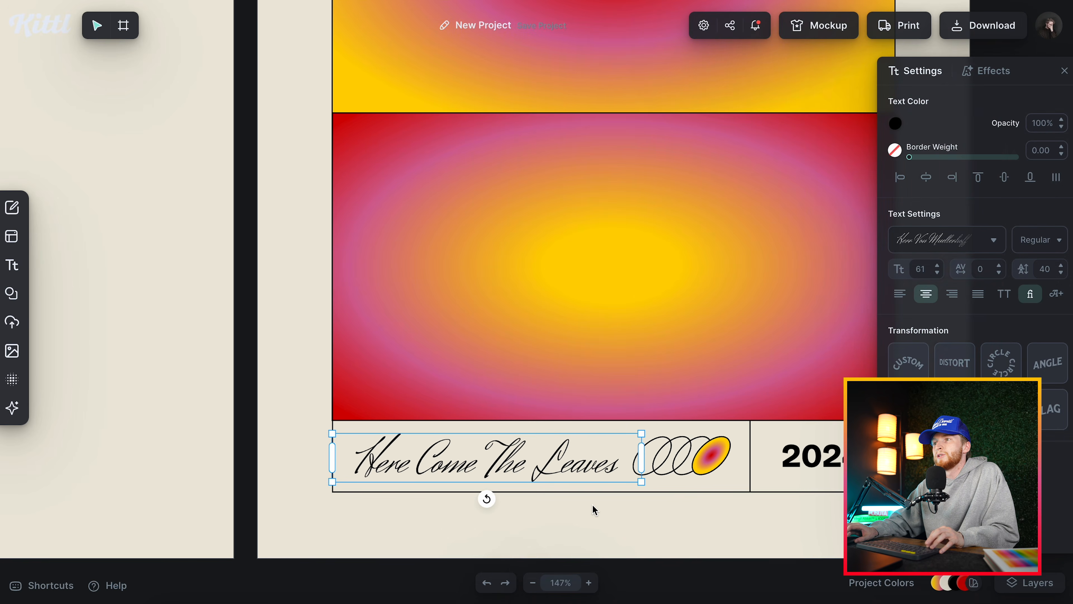
{"action": "scroll", "coordinate": [593, 506], "scroll_direction": "down", "scroll_amount": 3}
{"action": "scroll", "coordinate": [500, 355], "scroll_direction": "up", "scroll_amount": 5}
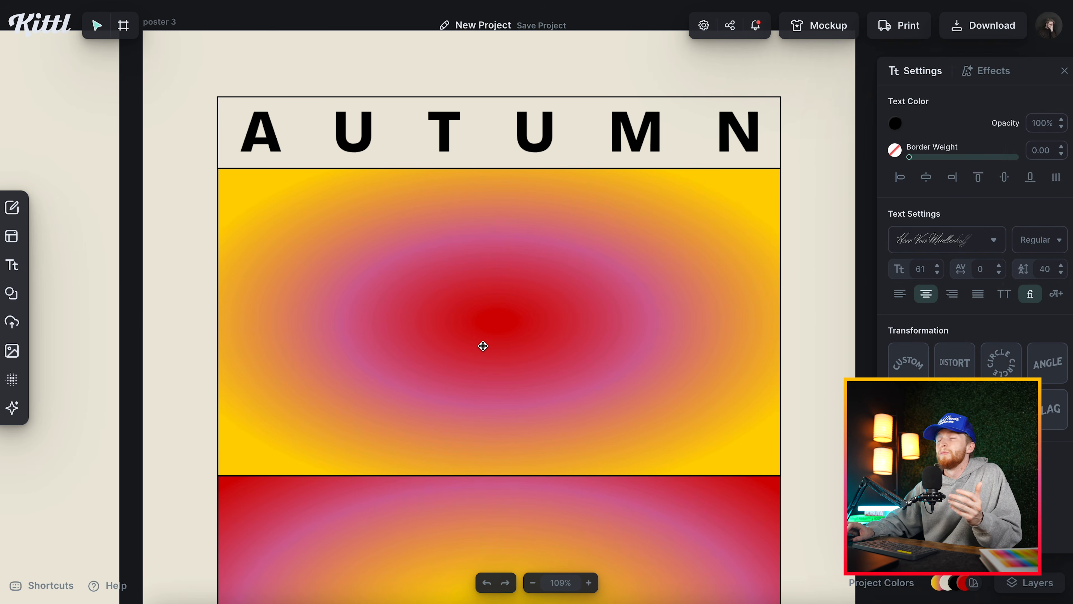
{"action": "left_click", "coordinate": [483, 346]}
{"action": "left_click", "coordinate": [896, 124]}
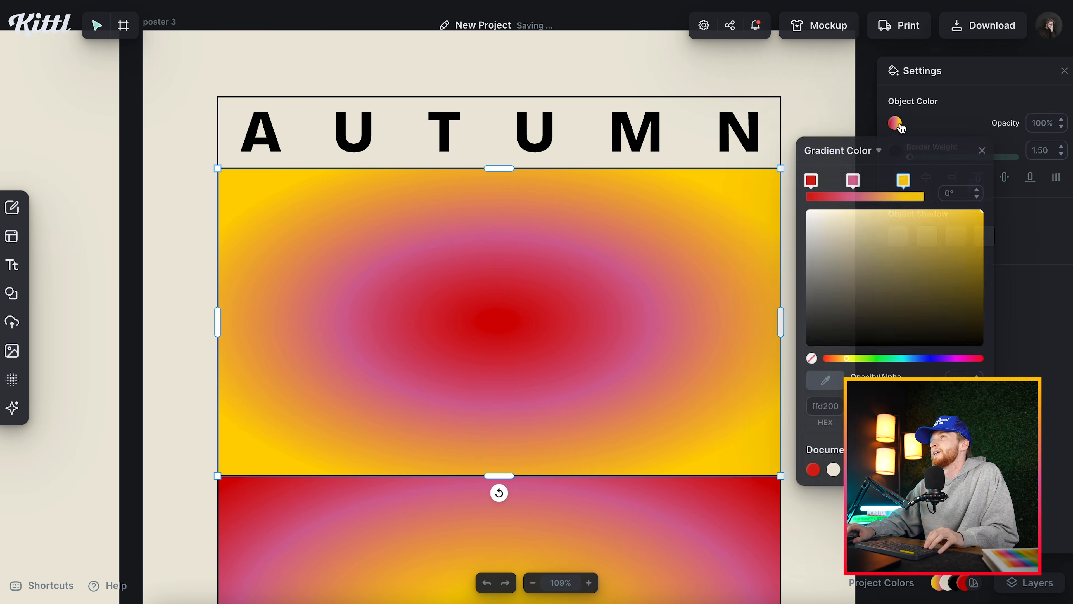
{"action": "left_click_drag", "start_coordinate": [851, 362], "coordinate": [839, 364]}
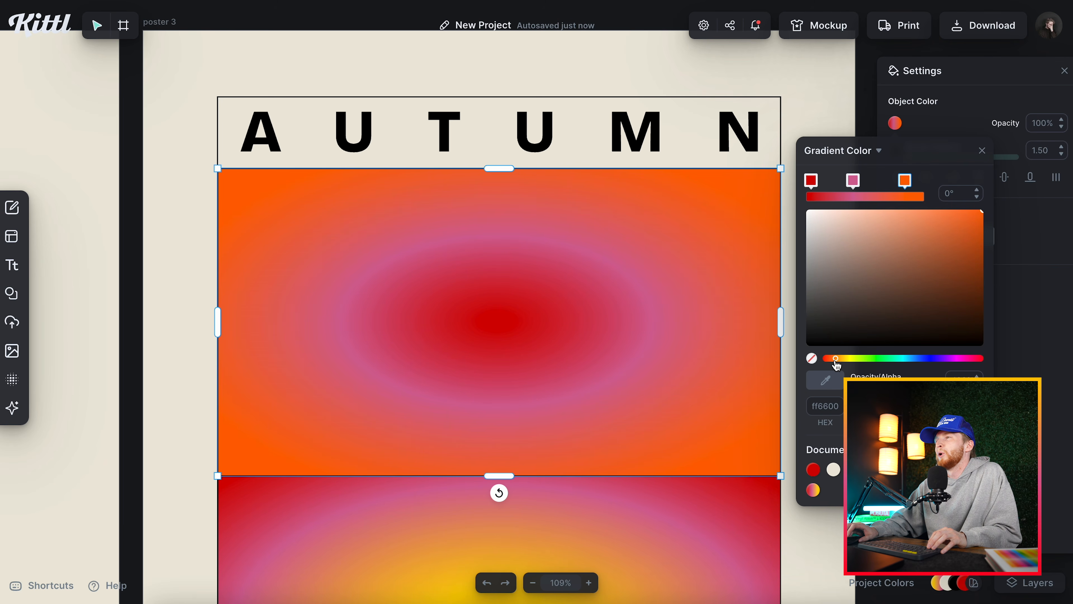
Recolour the upper gradient's centre stop yellow and its middle stop dark brown, 5c2316, shifting the middle stop outward.
{"action": "left_click", "coordinate": [811, 180]}
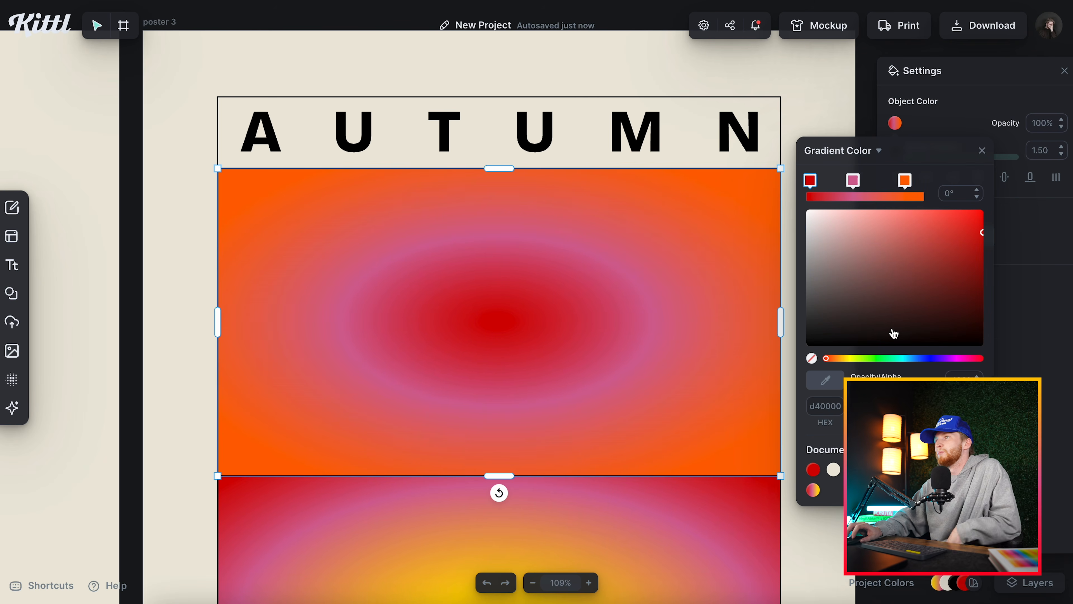
{"action": "left_click", "coordinate": [852, 359]}
{"action": "left_click", "coordinate": [847, 229]}
{"action": "left_click_drag", "start_coordinate": [847, 228], "coordinate": [839, 232]}
{"action": "left_click_drag", "start_coordinate": [853, 181], "coordinate": [864, 180]}
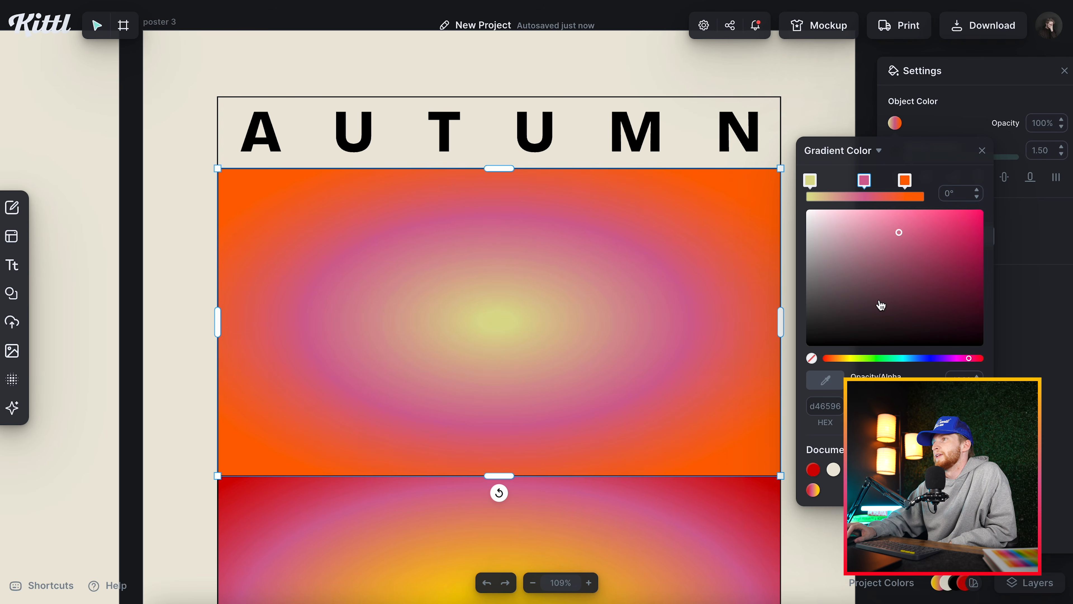
{"action": "left_click", "coordinate": [903, 359]}
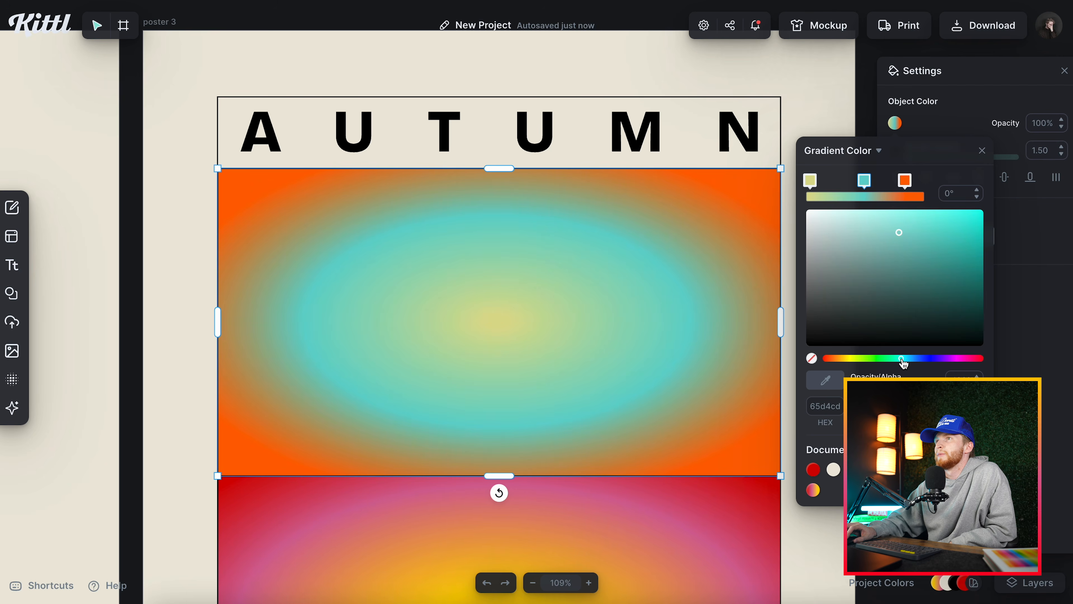
{"action": "left_click_drag", "start_coordinate": [902, 359], "coordinate": [908, 358]}
{"action": "left_click", "coordinate": [830, 358]}
{"action": "left_click_drag", "start_coordinate": [901, 242], "coordinate": [939, 300]}
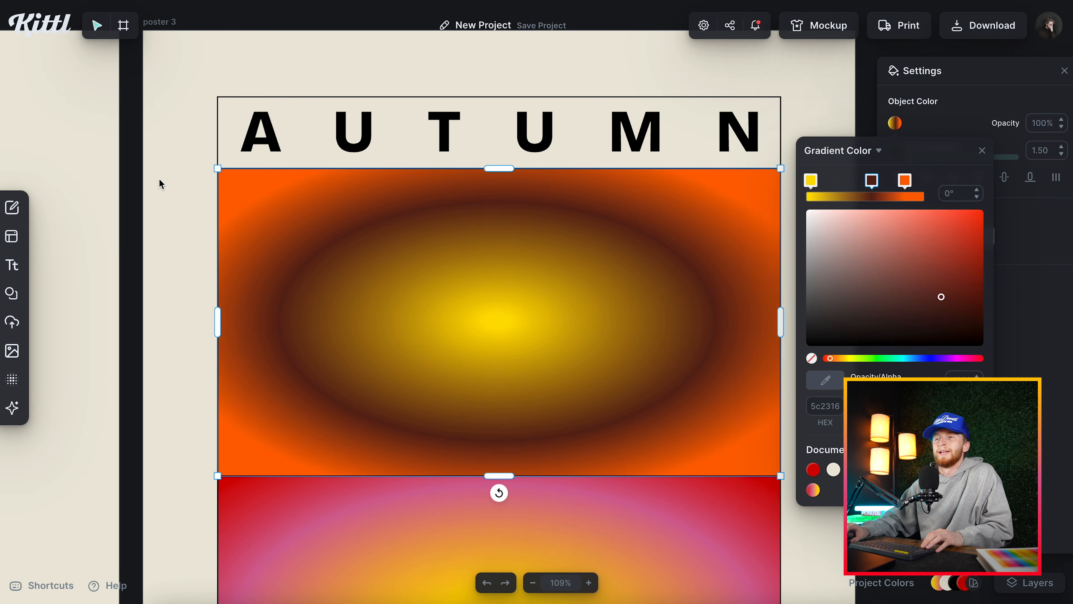
{"action": "left_click", "coordinate": [203, 269]}
Apply the new gradient to poster 3's lower rectangle with its stops reversed, orange at the centre and yellow at the edge.
{"action": "scroll", "coordinate": [203, 268], "scroll_direction": "down", "scroll_amount": 3}
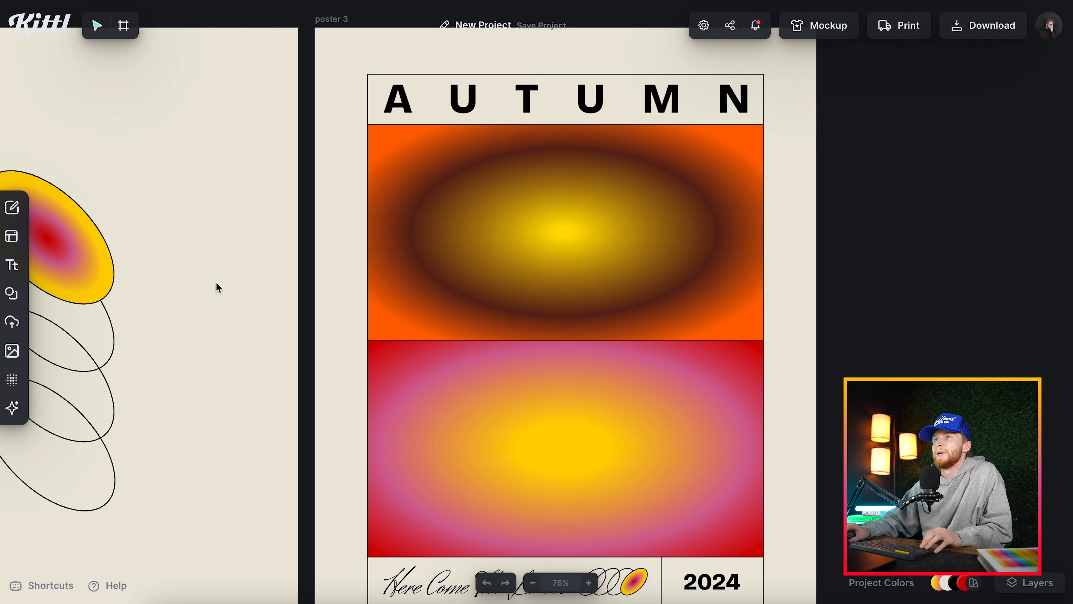
{"action": "left_click", "coordinate": [534, 414]}
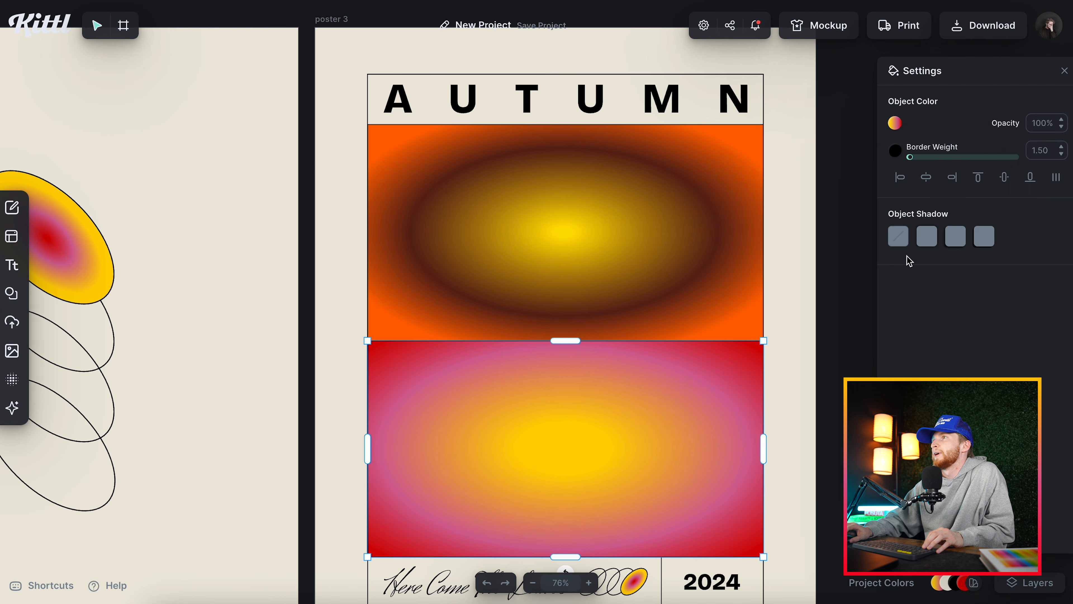
{"action": "left_click", "coordinate": [895, 122]}
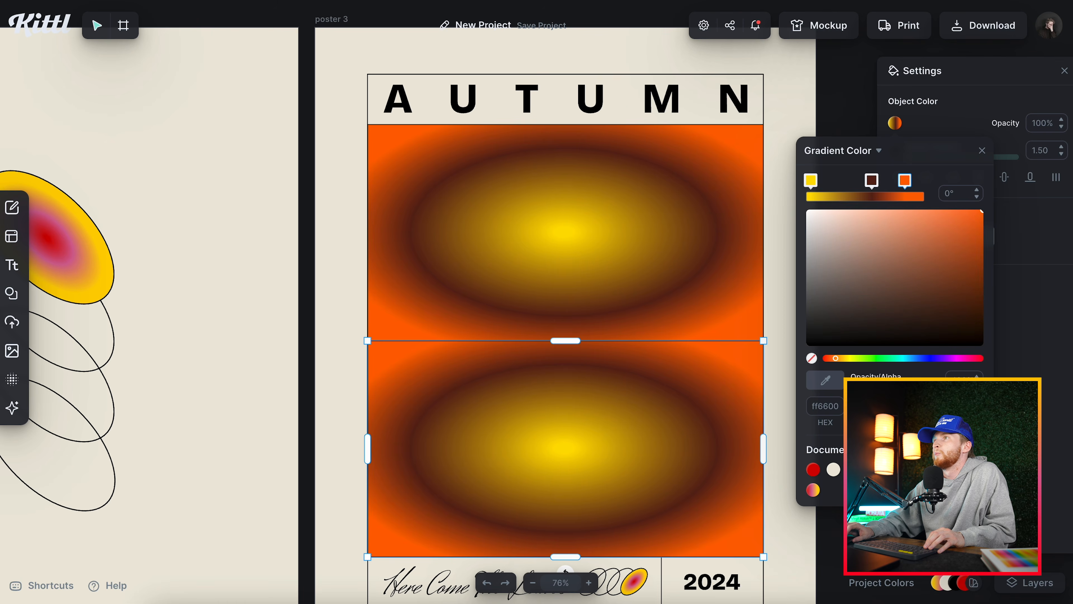
{"action": "mouse_move", "coordinate": [813, 178]}
{"action": "left_mouse_down"}
{"action": "mouse_move", "coordinate": [885, 186]}
{"action": "mouse_move", "coordinate": [806, 183]}
{"action": "left_mouse_up"}
{"action": "left_click_drag", "start_coordinate": [871, 182], "coordinate": [848, 182]}
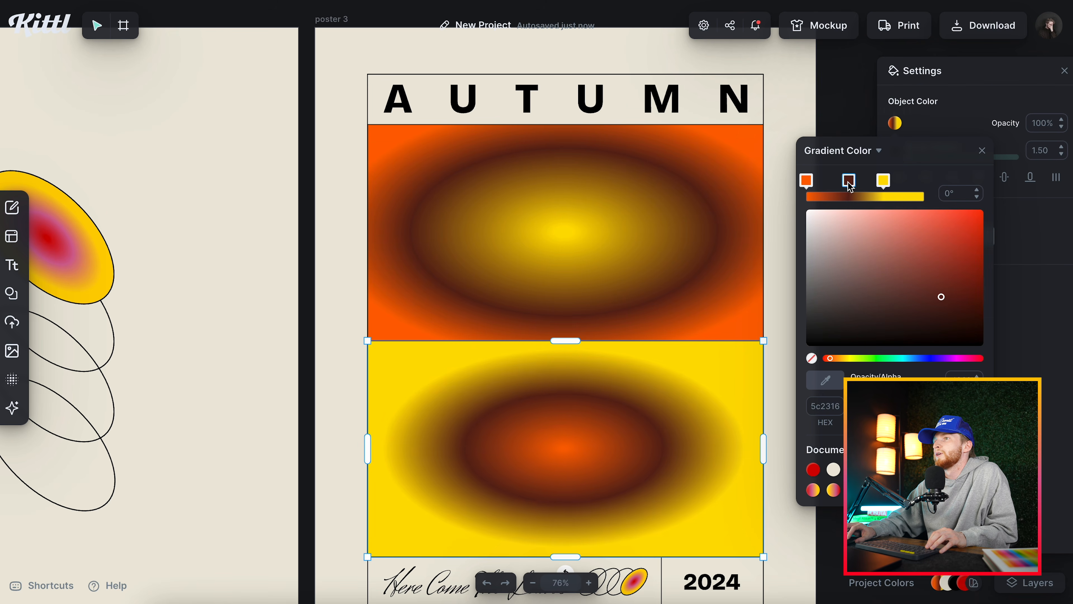
Apply the orange-centred brown and yellow gradient to the filled ellipse of poster 3's footer emblem.
{"action": "scroll", "coordinate": [638, 507], "scroll_direction": "down", "scroll_amount": 3}
{"action": "left_click", "coordinate": [638, 508]}
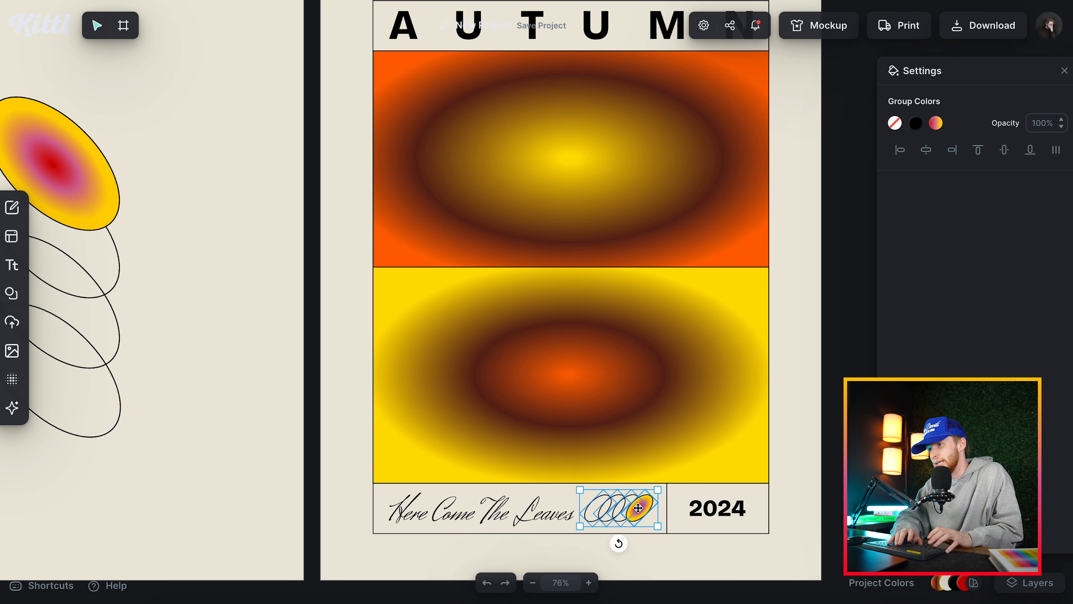
{"action": "double_click", "coordinate": [639, 507]}
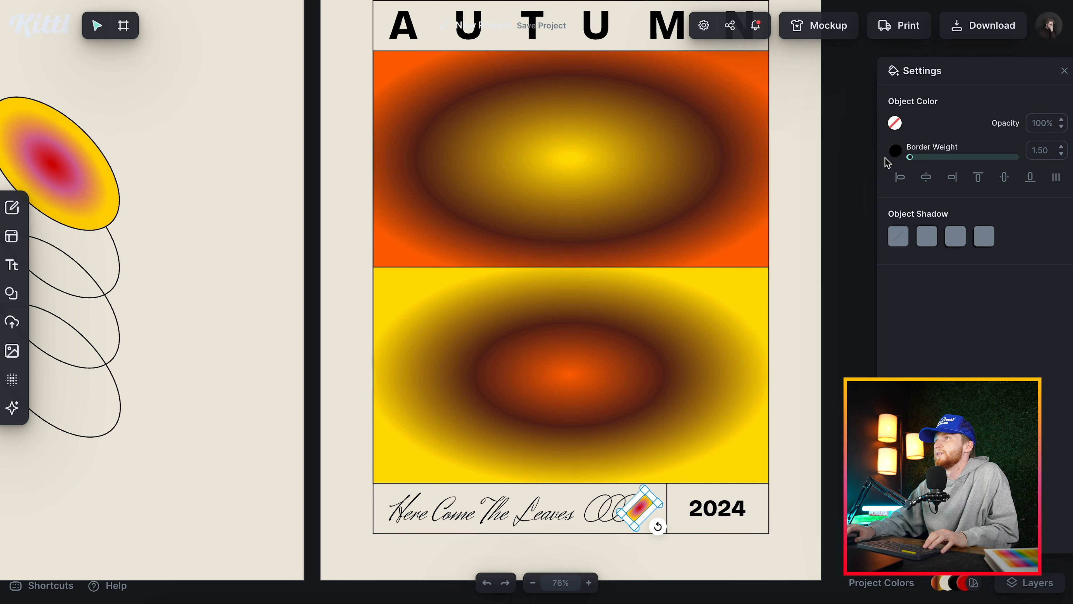
{"action": "left_click", "coordinate": [645, 535]}
{"action": "scroll", "coordinate": [644, 534], "scroll_direction": "up", "scroll_amount": 8}
{"action": "double_click", "coordinate": [635, 466]}
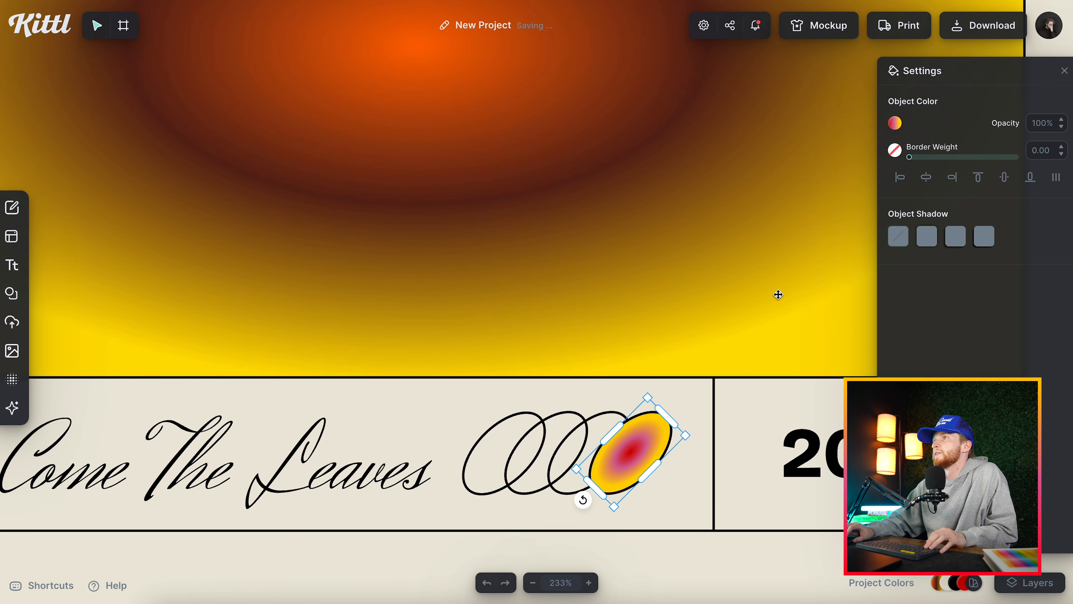
{"action": "left_click", "coordinate": [895, 123]}
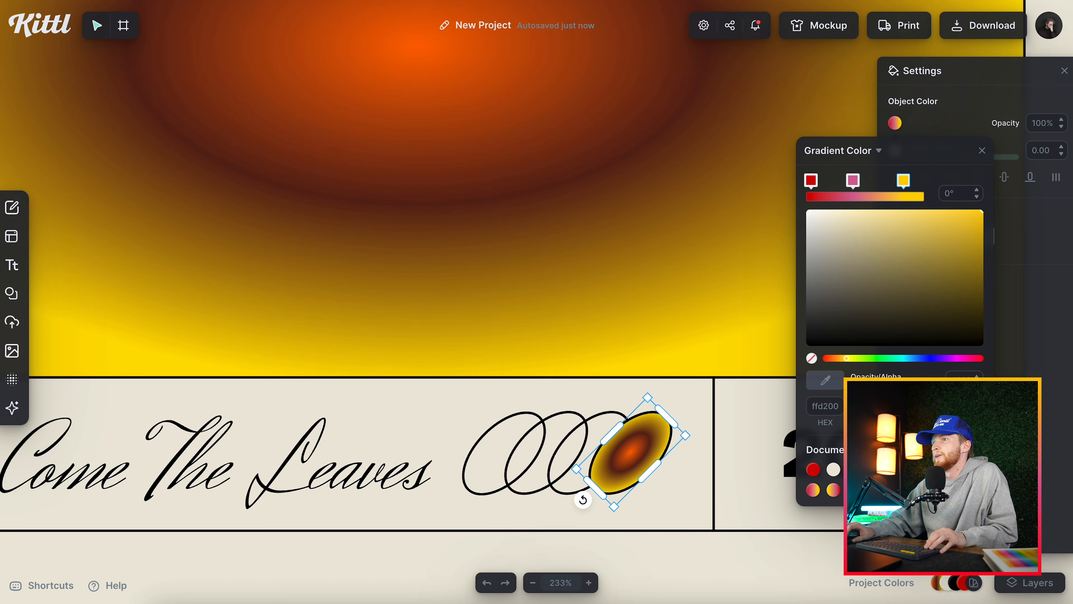
{"action": "left_click", "coordinate": [982, 151]}
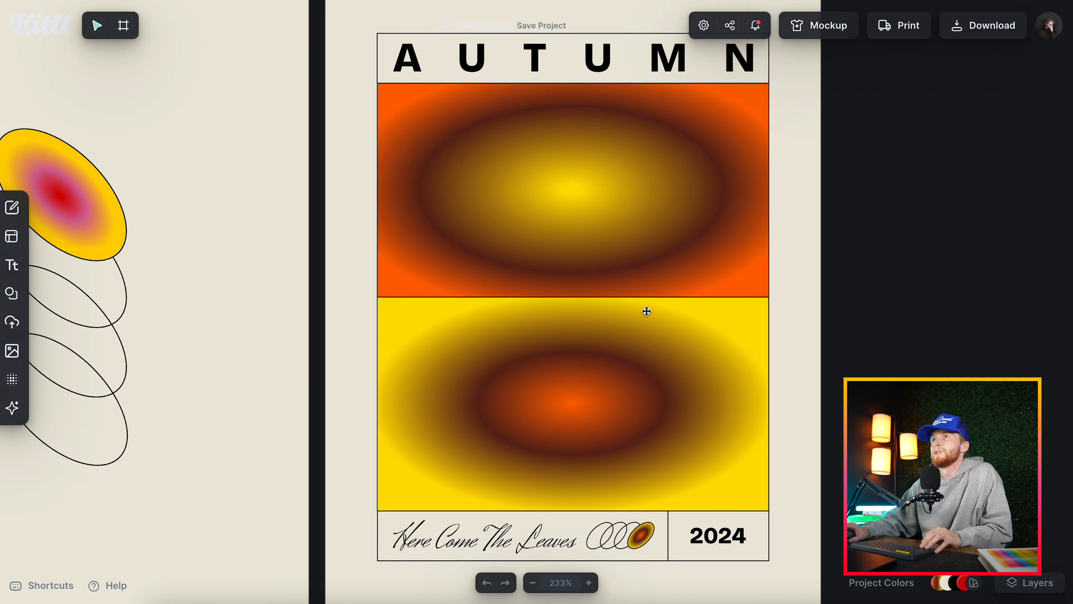
Apply the orange-centred brown and yellow gradient to the filled ellipse of the emblem on poster 2.
{"action": "scroll", "coordinate": [646, 311], "scroll_direction": "down", "scroll_amount": 5}
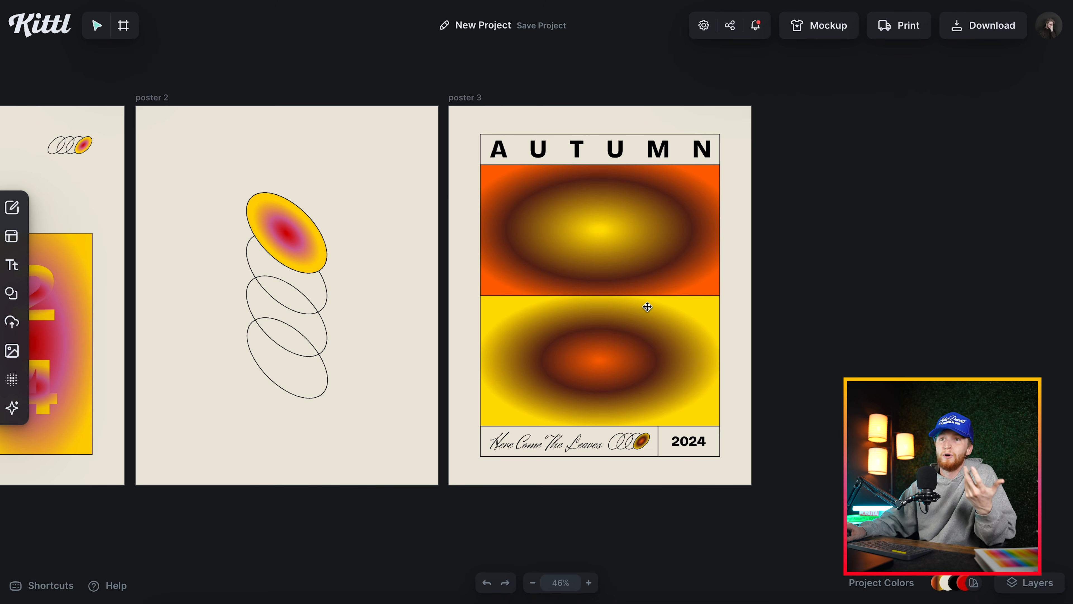
{"action": "scroll", "coordinate": [645, 305], "scroll_direction": "left", "scroll_amount": 5}
{"action": "left_click", "coordinate": [521, 244]}
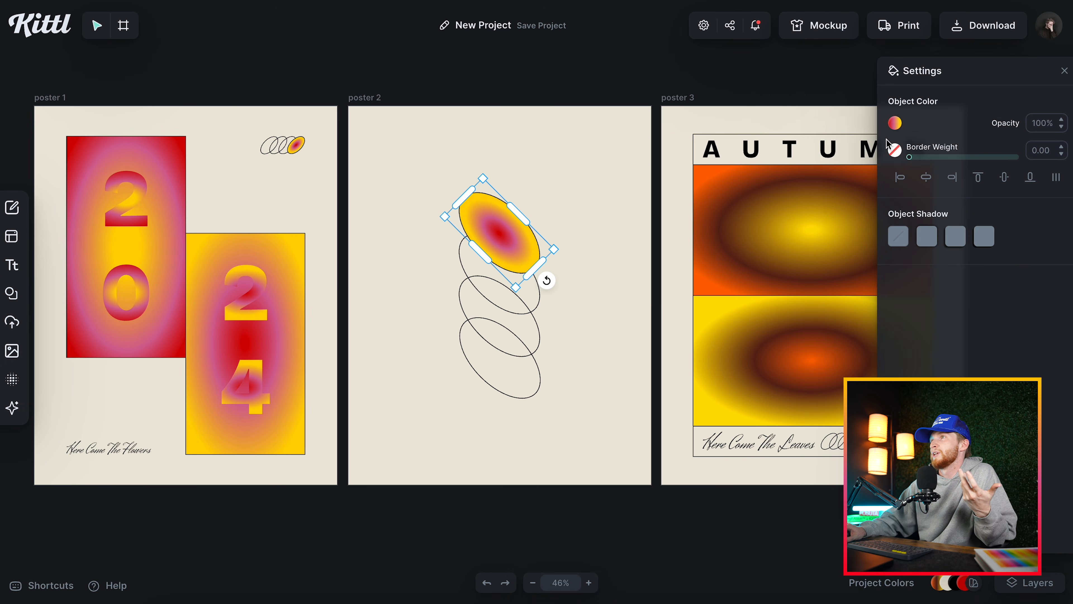
{"action": "left_click", "coordinate": [896, 123]}
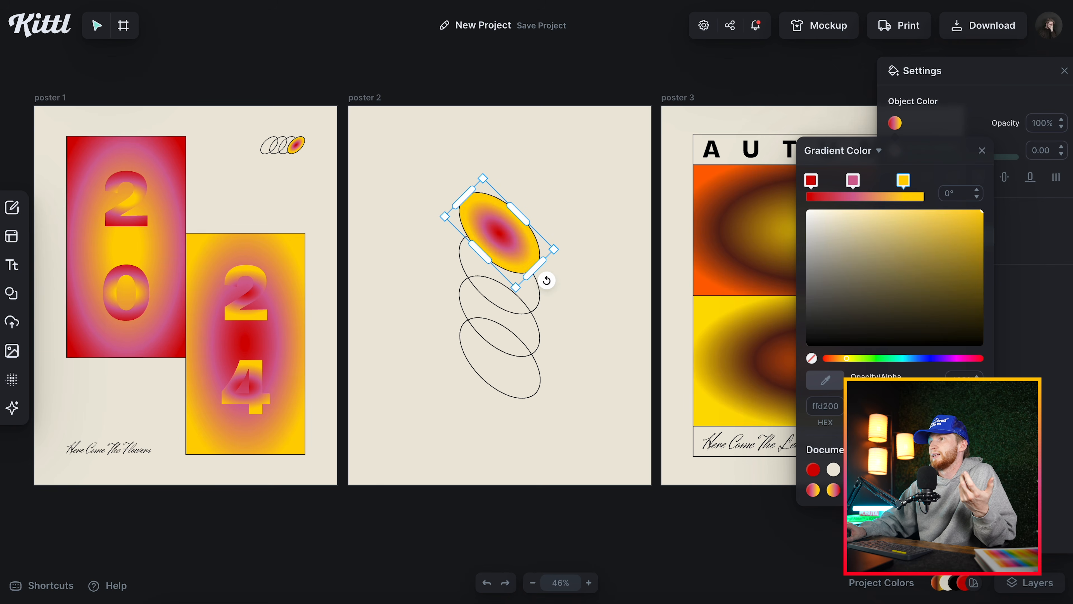
{"action": "left_click", "coordinate": [557, 216]}
Change the word Flowers to Leaves in poster 1's script tagline.
{"action": "scroll", "coordinate": [557, 215], "scroll_direction": "left", "scroll_amount": 4}
{"action": "scroll", "coordinate": [338, 192], "scroll_direction": "up", "scroll_amount": 4}
{"action": "scroll", "coordinate": [336, 195], "scroll_direction": "down", "scroll_amount": 2}
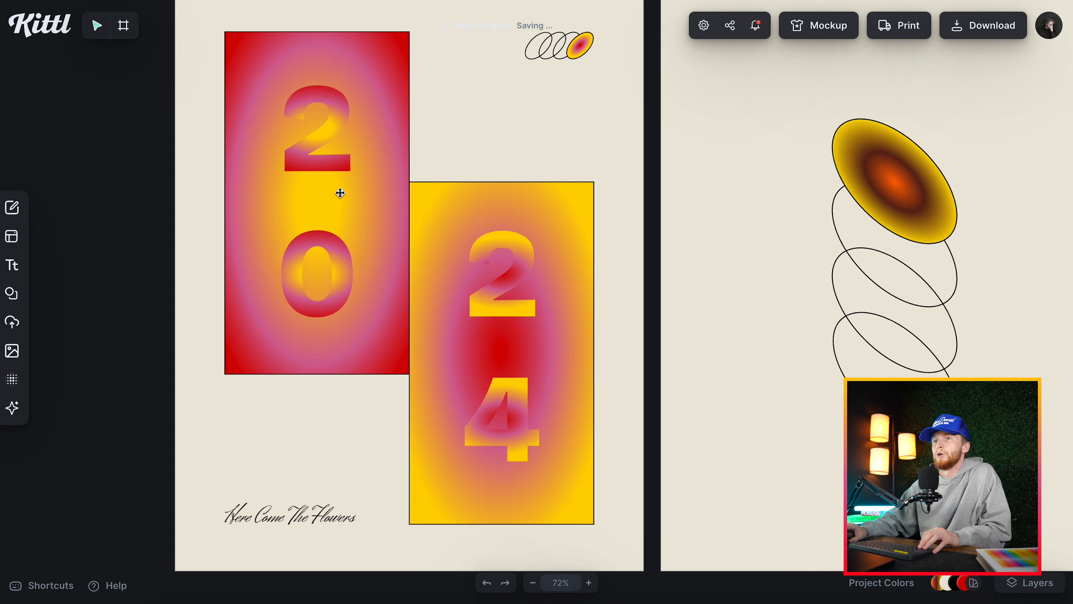
{"action": "double_click", "coordinate": [302, 513]}
{"action": "left_click_drag", "start_coordinate": [312, 514], "coordinate": [409, 518]}
{"action": "type", "text": "Leaves"}
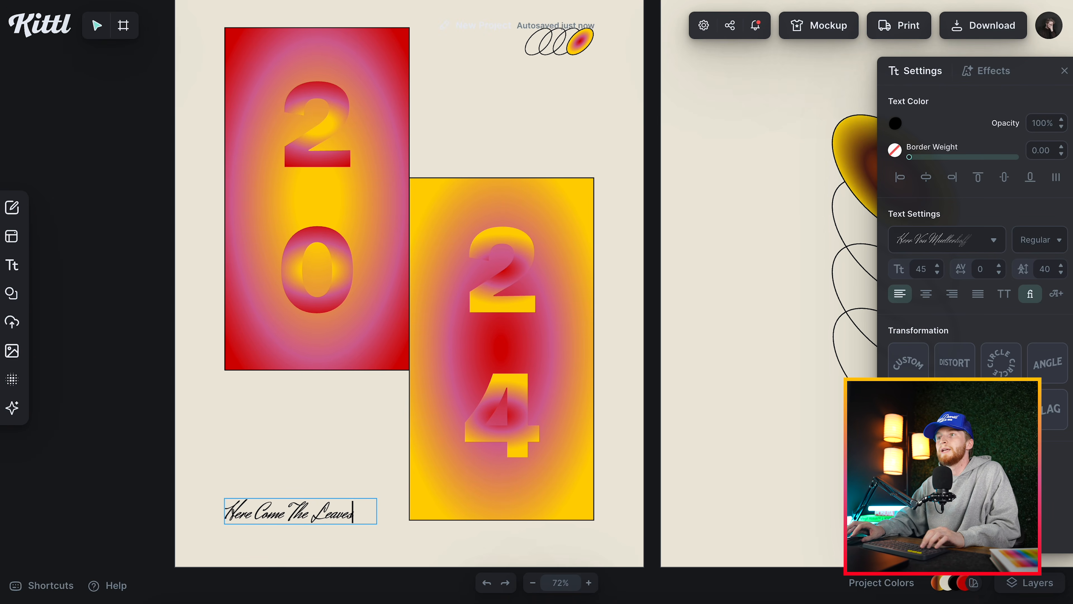
Recolour poster 1's rectangles with the autumn gradients, orange-centred behind the 24 and yellow-centred behind the 20.
{"action": "left_click", "coordinate": [579, 216]}
{"action": "left_click", "coordinate": [896, 123]}
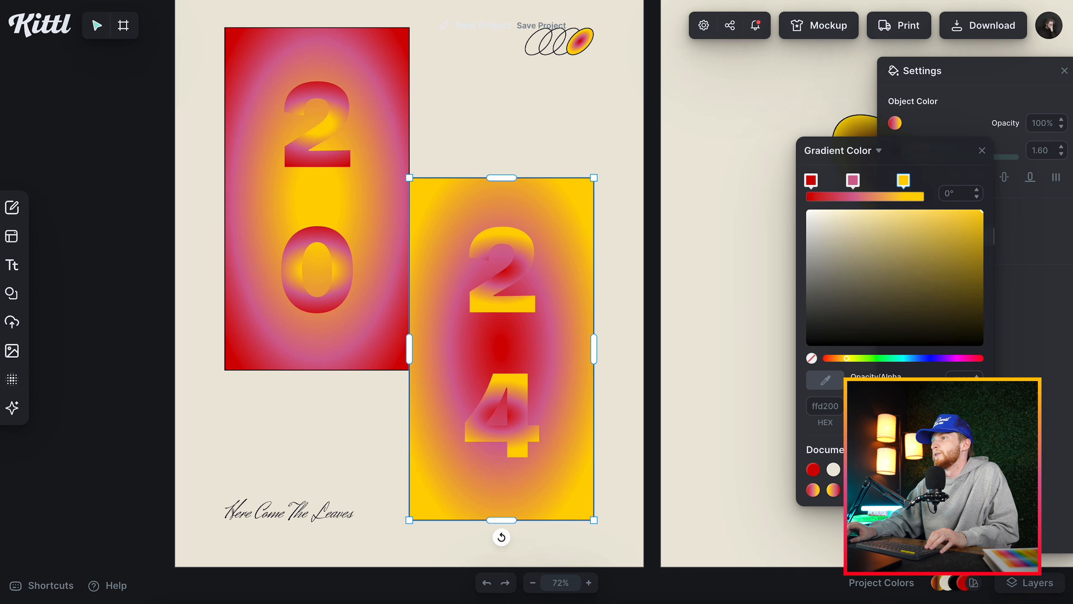
{"action": "left_click", "coordinate": [955, 470]}
{"action": "left_click", "coordinate": [378, 62]}
{"action": "left_click", "coordinate": [895, 123]}
{"action": "left_click", "coordinate": [478, 122]}
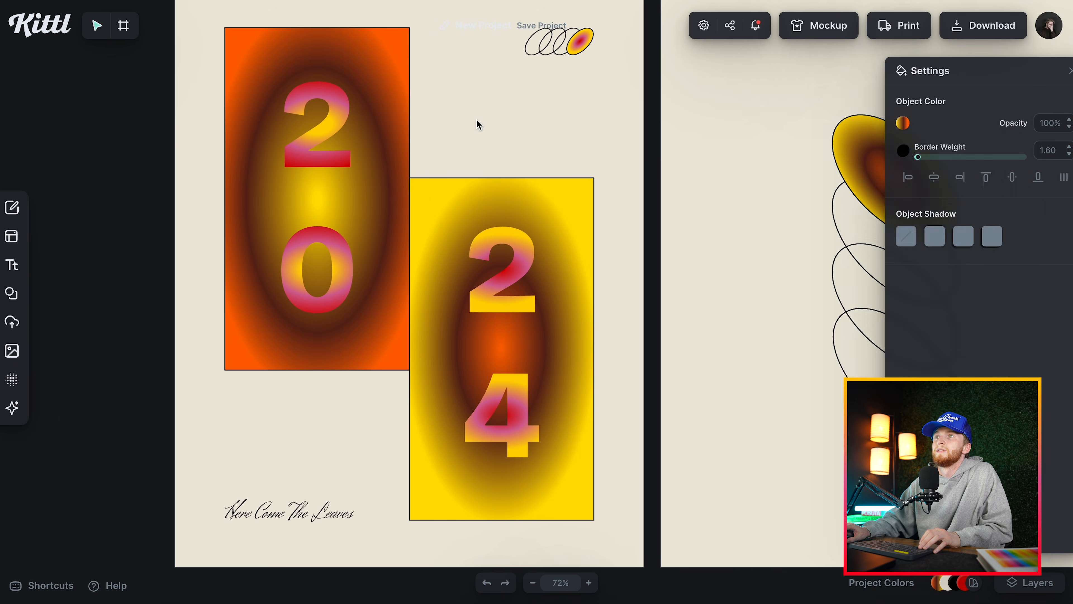
Apply the orange, brown and yellow gradients to the 20 and 24 numerals on poster 1.
{"action": "left_click", "coordinate": [331, 114]}
{"action": "left_click", "coordinate": [895, 124]}
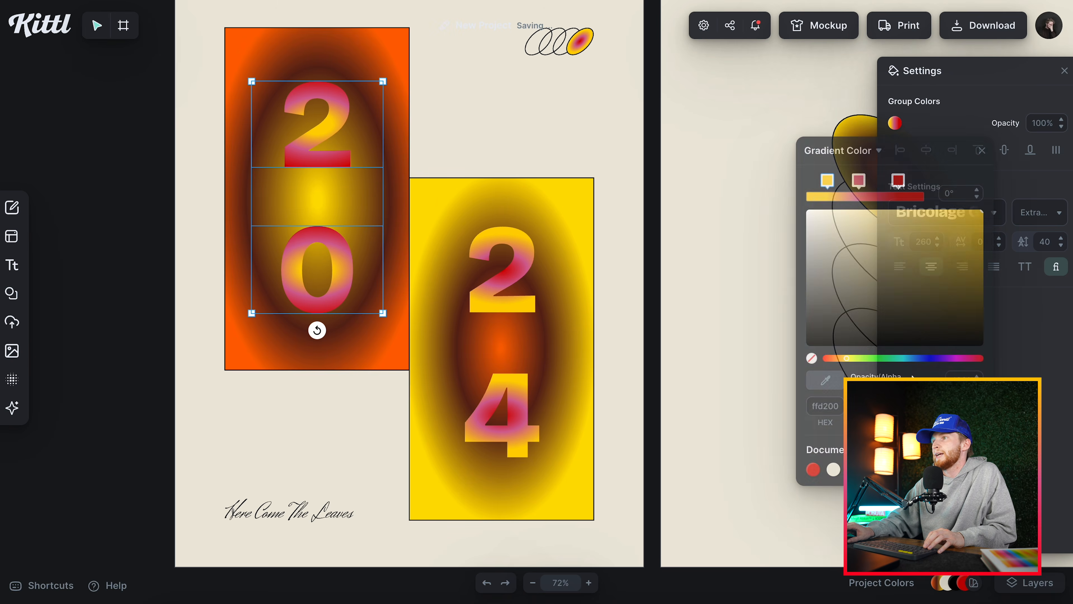
{"action": "left_click", "coordinate": [917, 469]}
{"action": "left_click", "coordinate": [509, 271]}
{"action": "left_click", "coordinate": [896, 124]}
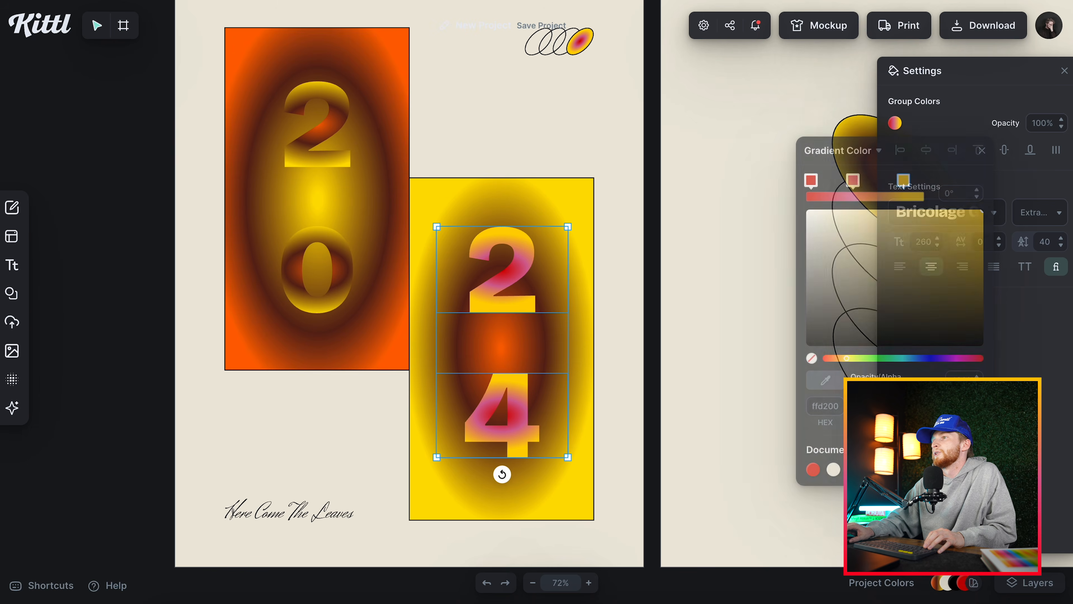
{"action": "left_click", "coordinate": [917, 470]}
Apply the orange-centred brown and yellow gradient to the filled ellipse of poster 1's corner emblem.
{"action": "left_click", "coordinate": [580, 41]}
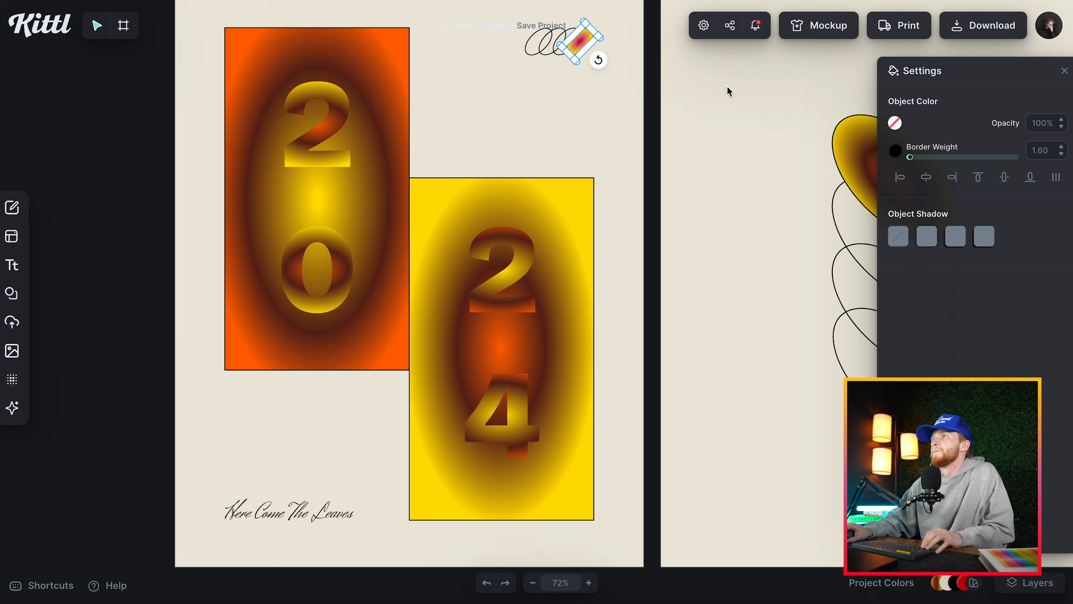
{"action": "scroll", "coordinate": [613, 45], "scroll_direction": "up", "scroll_amount": 5}
{"action": "left_click", "coordinate": [450, 55]}
{"action": "left_click", "coordinate": [896, 124]}
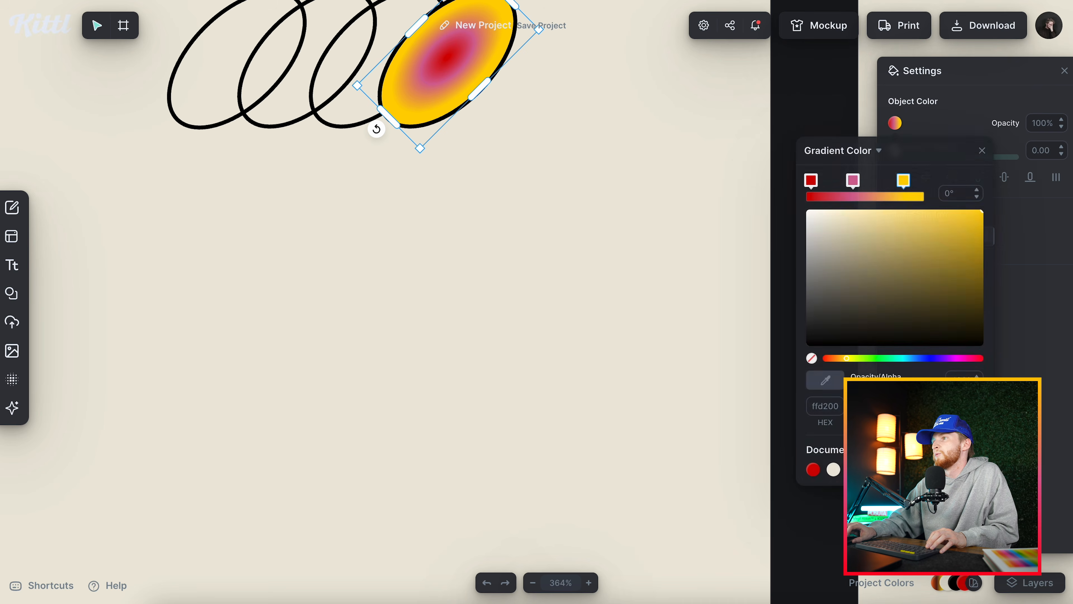
{"action": "left_click", "coordinate": [917, 469]}
{"action": "left_click", "coordinate": [982, 152]}
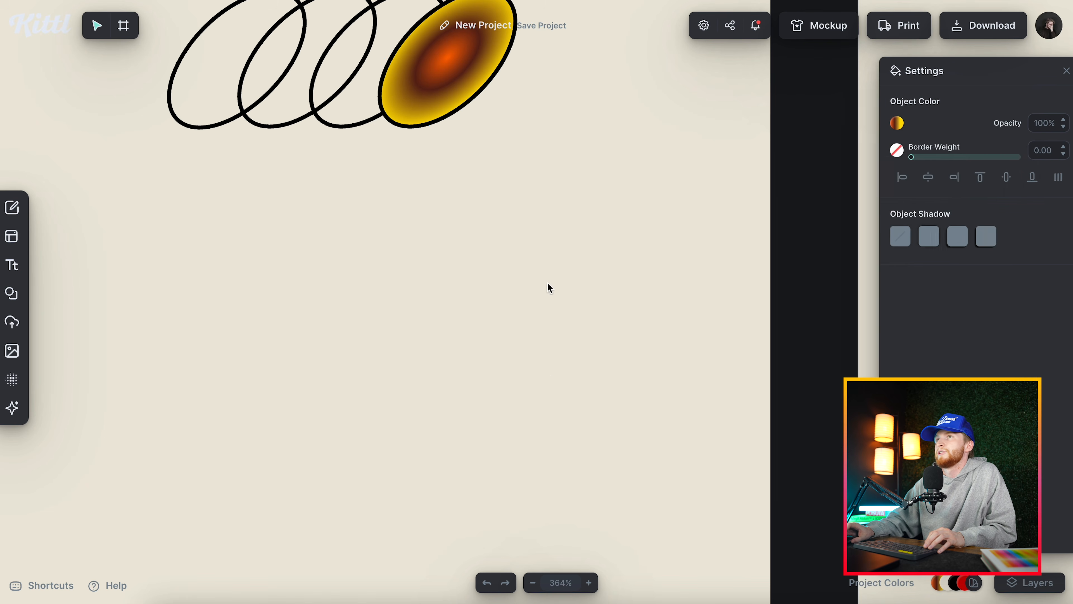
{"action": "scroll", "coordinate": [551, 376], "scroll_direction": "down", "scroll_amount": 6}
{"action": "scroll", "coordinate": [558, 355], "scroll_direction": "up", "scroll_amount": 5}
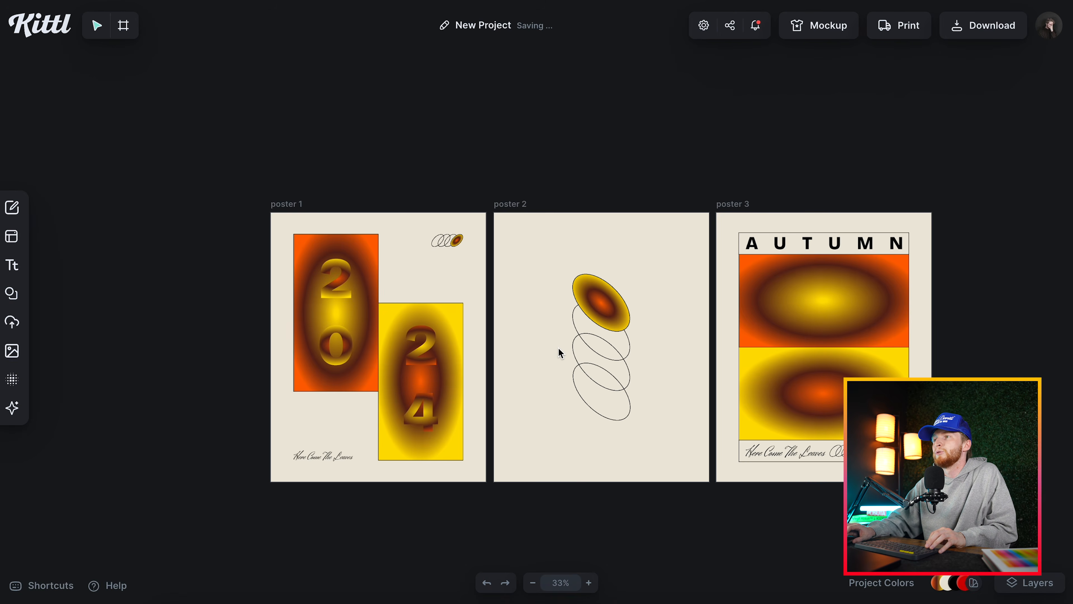